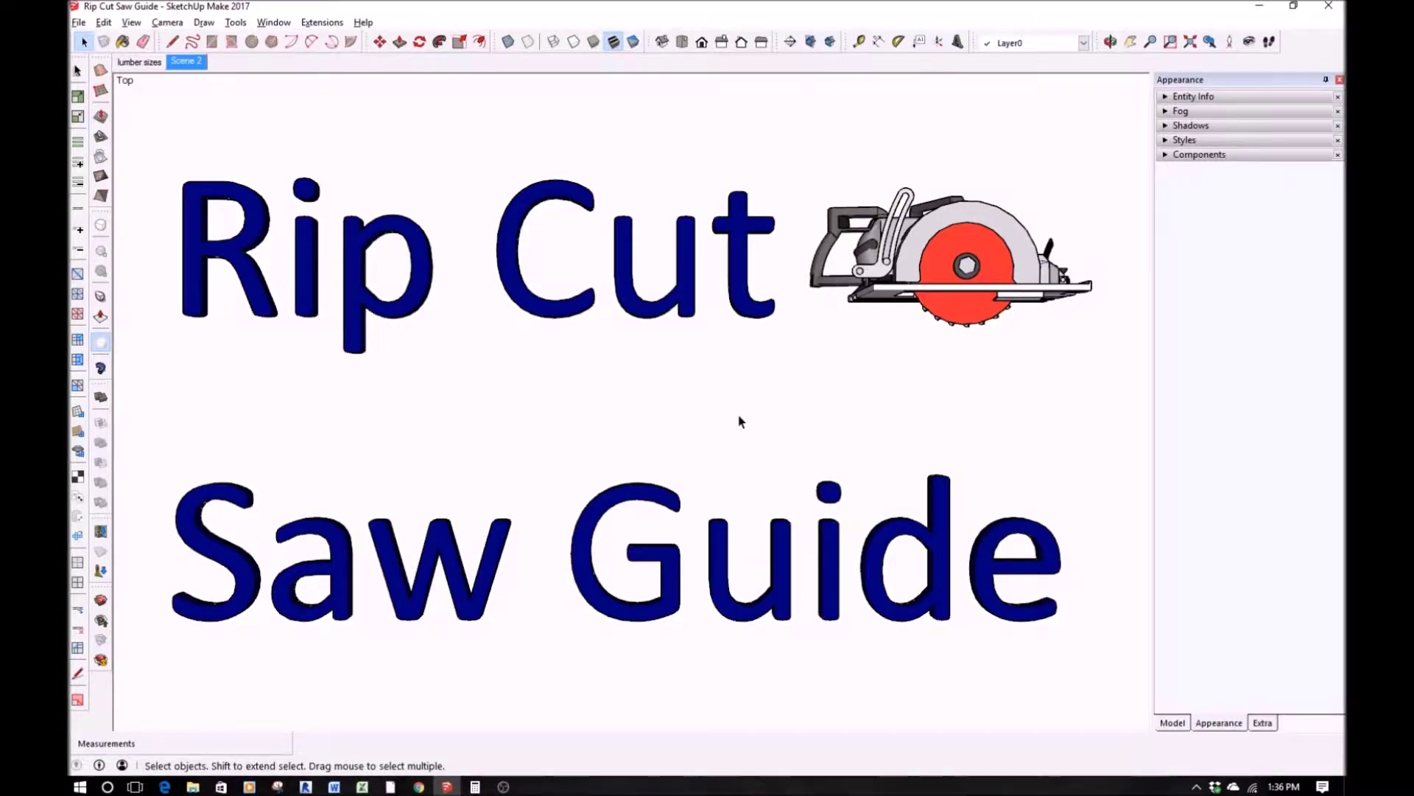
Tilt and zoom onto the lumber drawings, then start a rectangle at the 1x12 board's corner
middle_drag(724, 564, 536, 252)
key(r)
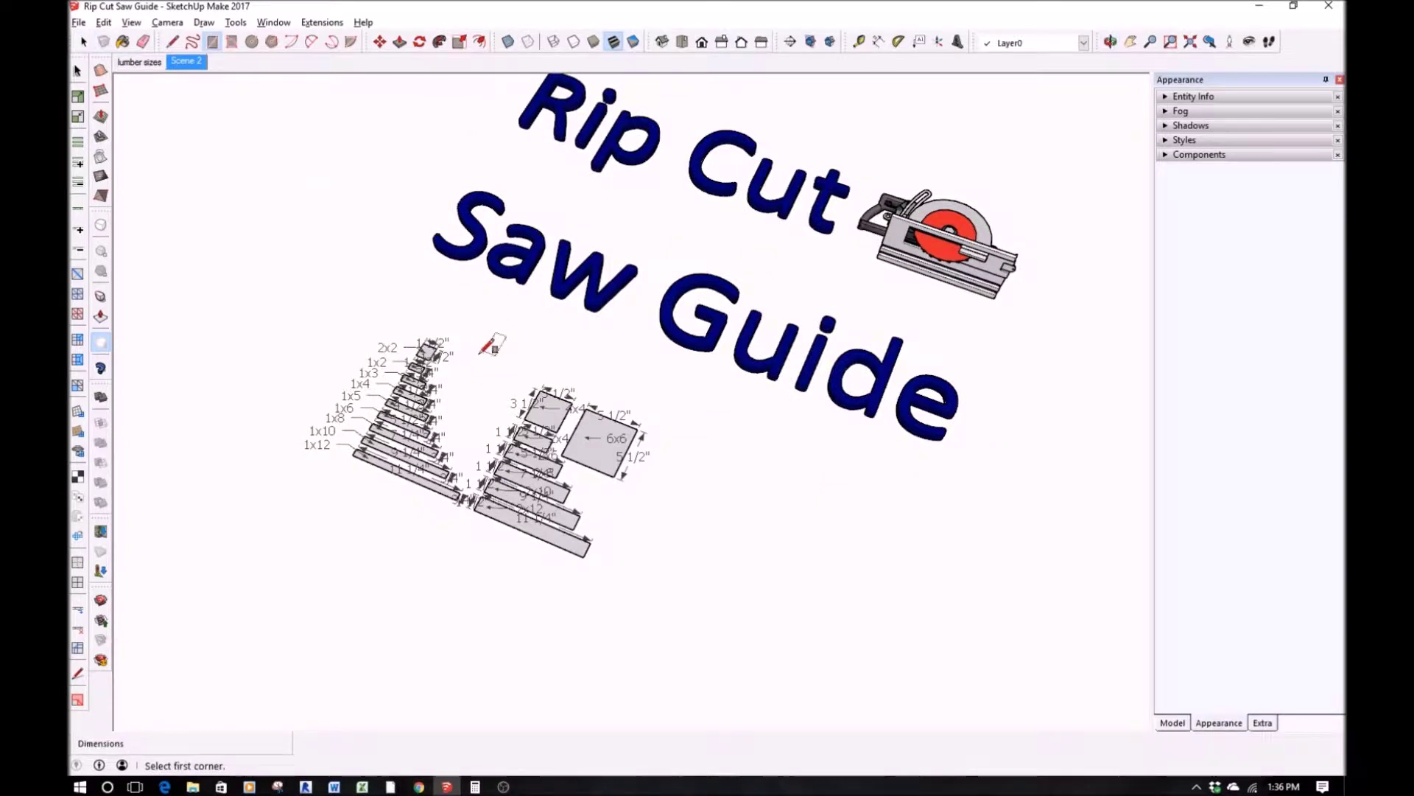
scroll(405, 420, up, 5)
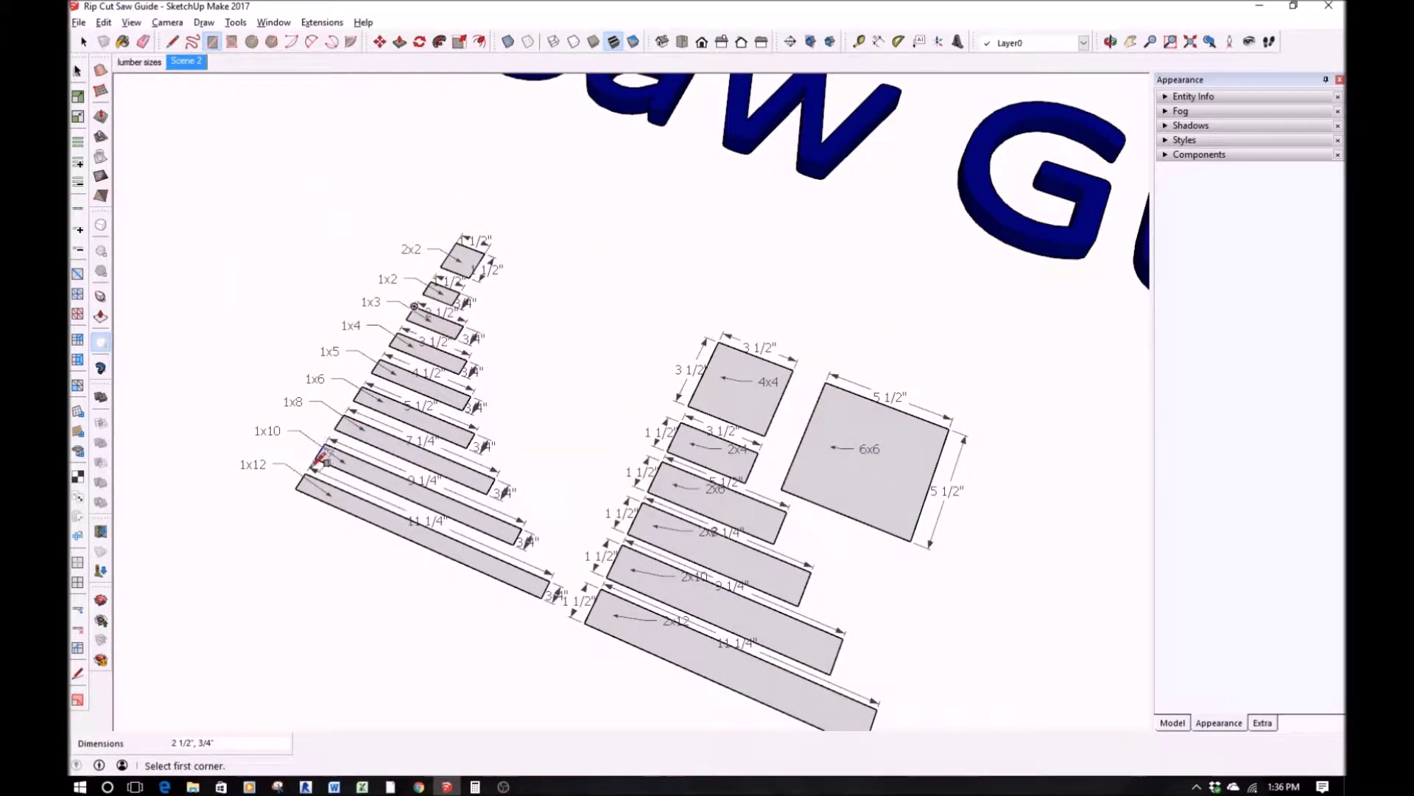
click(305, 472)
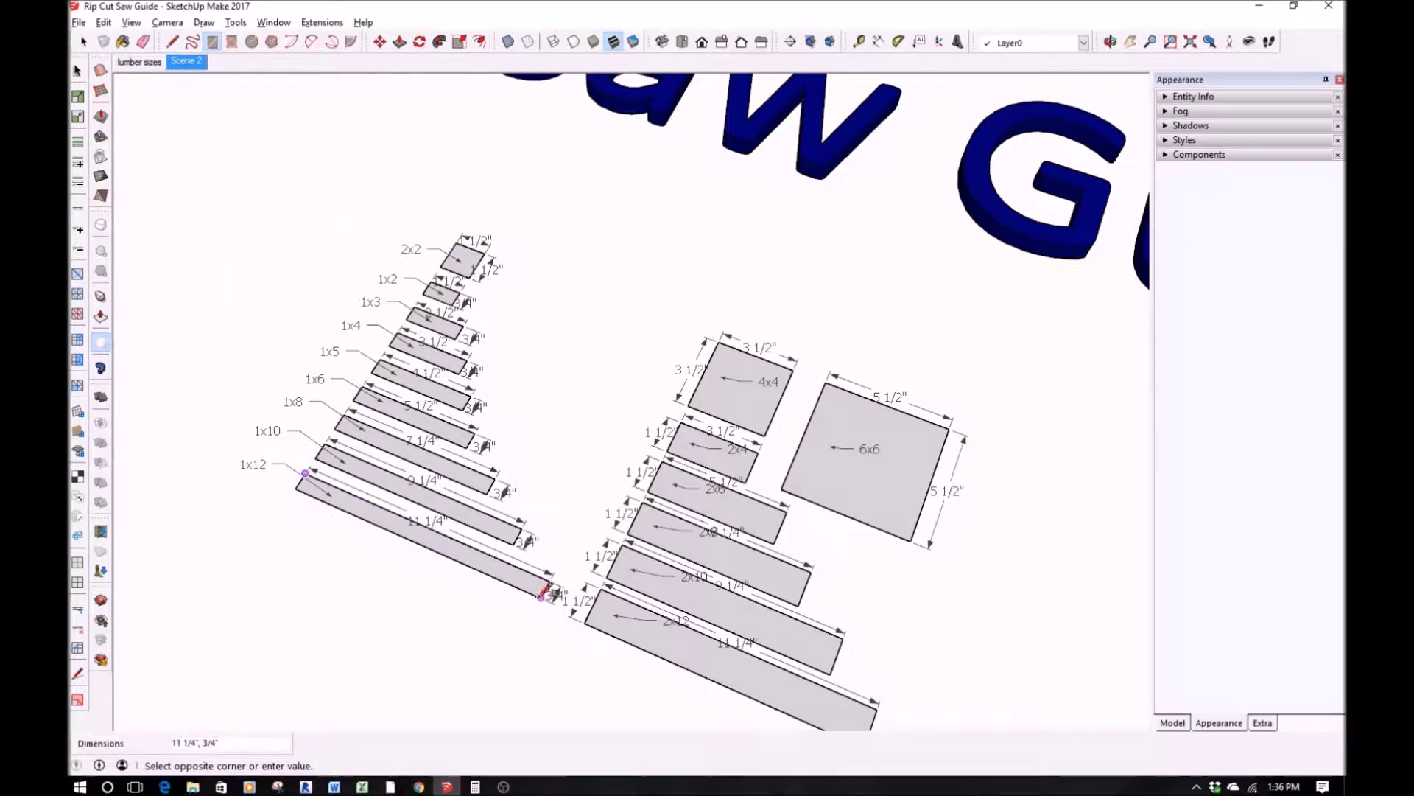
Extrude the 1x3 and 1x12 profiles 8' into tall boards
key(p)
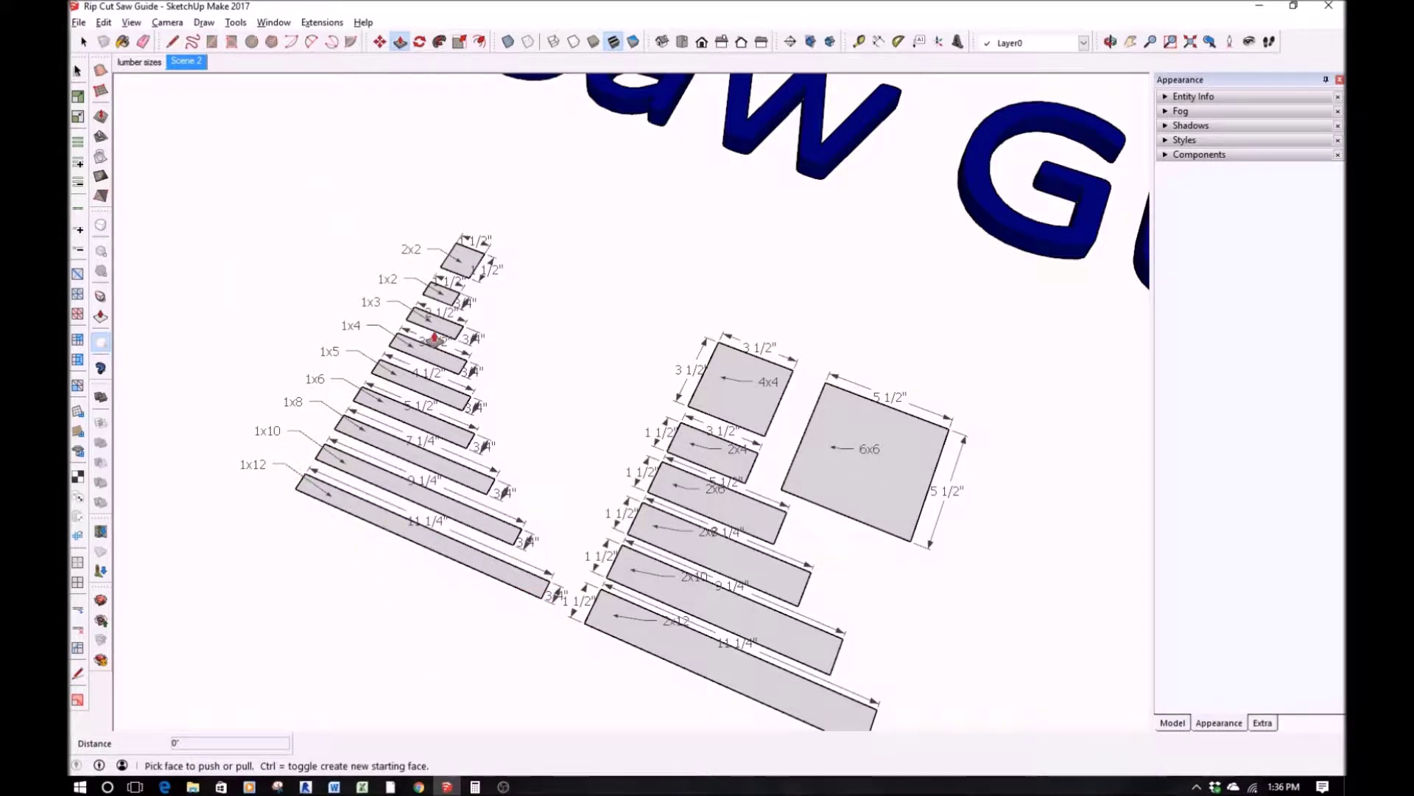
drag(438, 336, 425, 299)
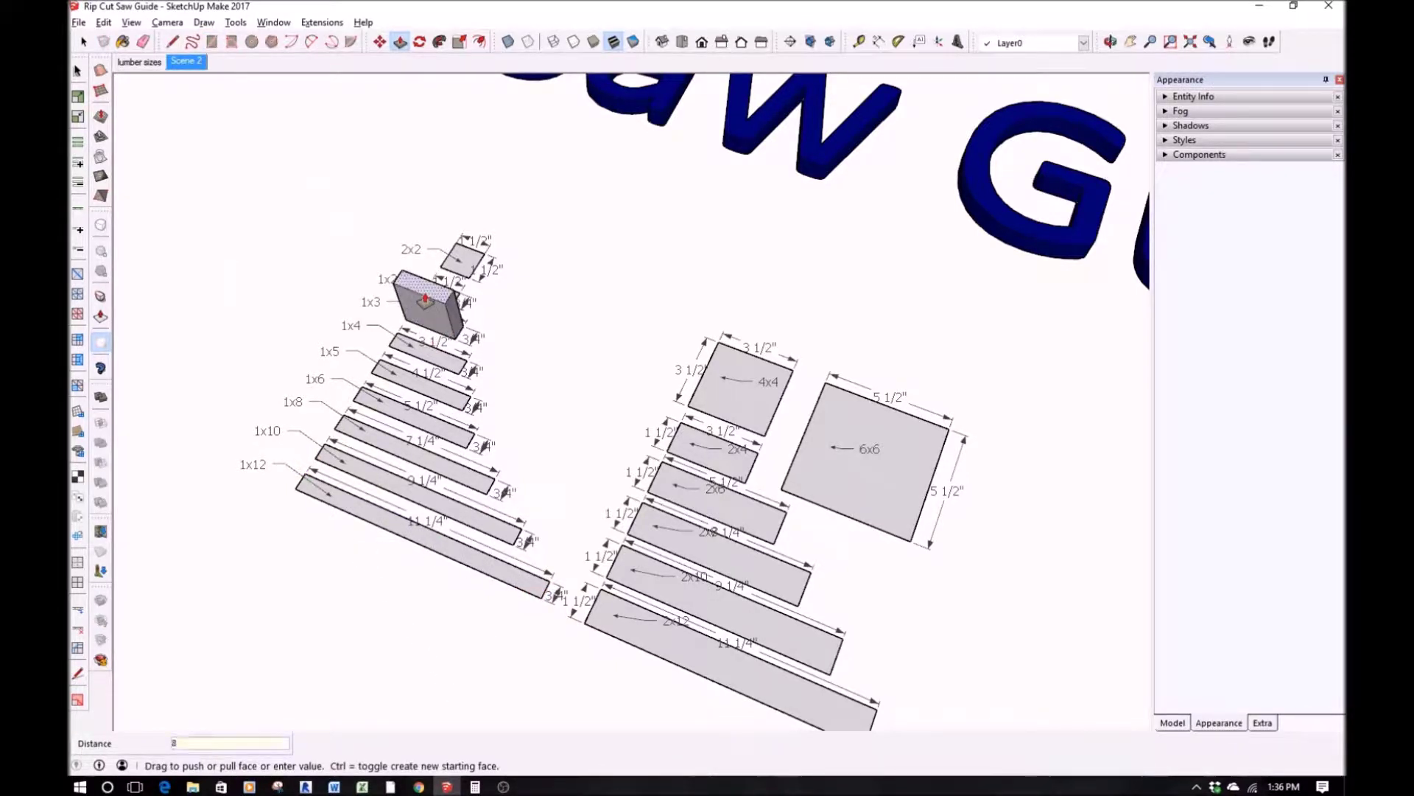
text(8')
key(Return)
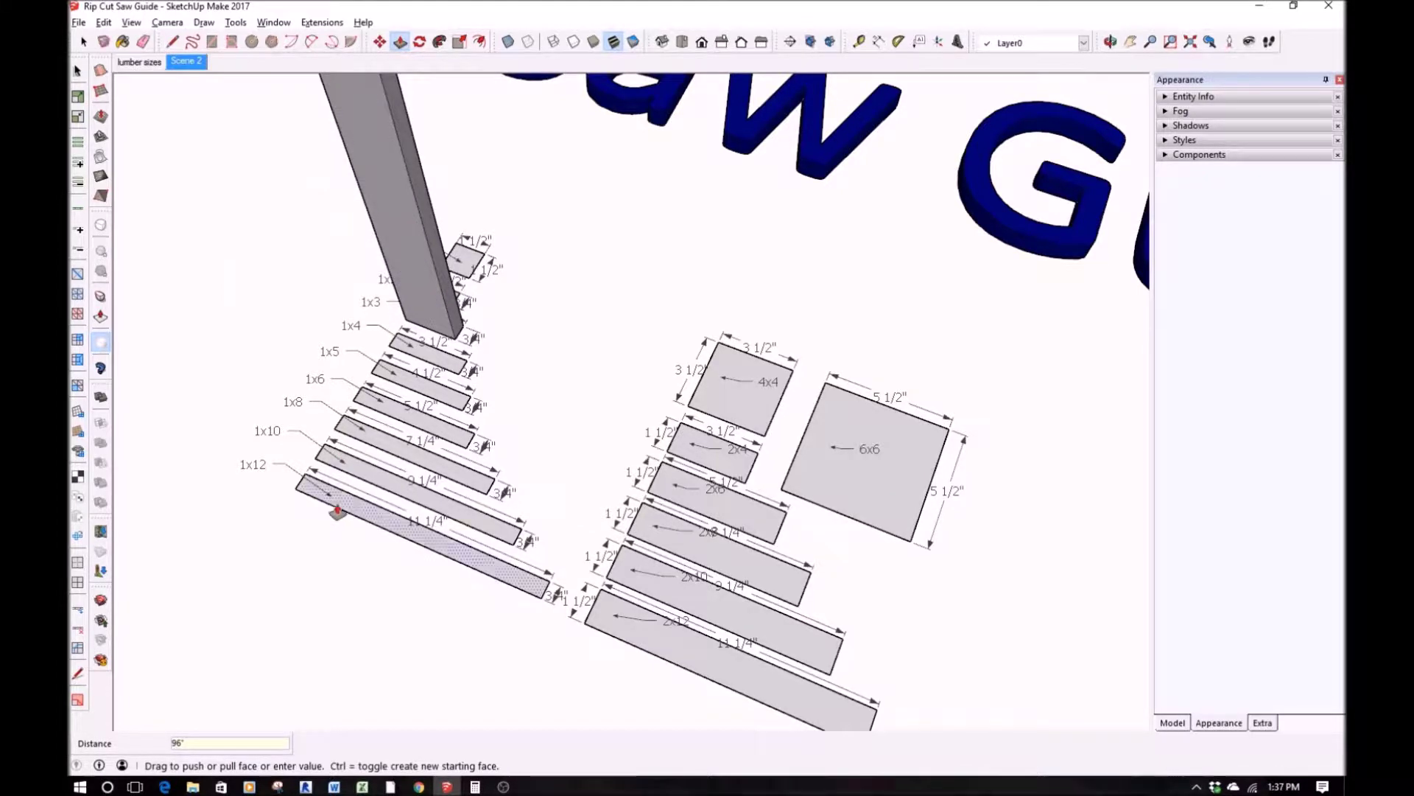
double_click(337, 511)
Make the 1x12 board and the 1x3 board each into its own group
key(space)
middle_drag(471, 527, 279, 338)
triple_click(351, 221)
right_click(351, 220)
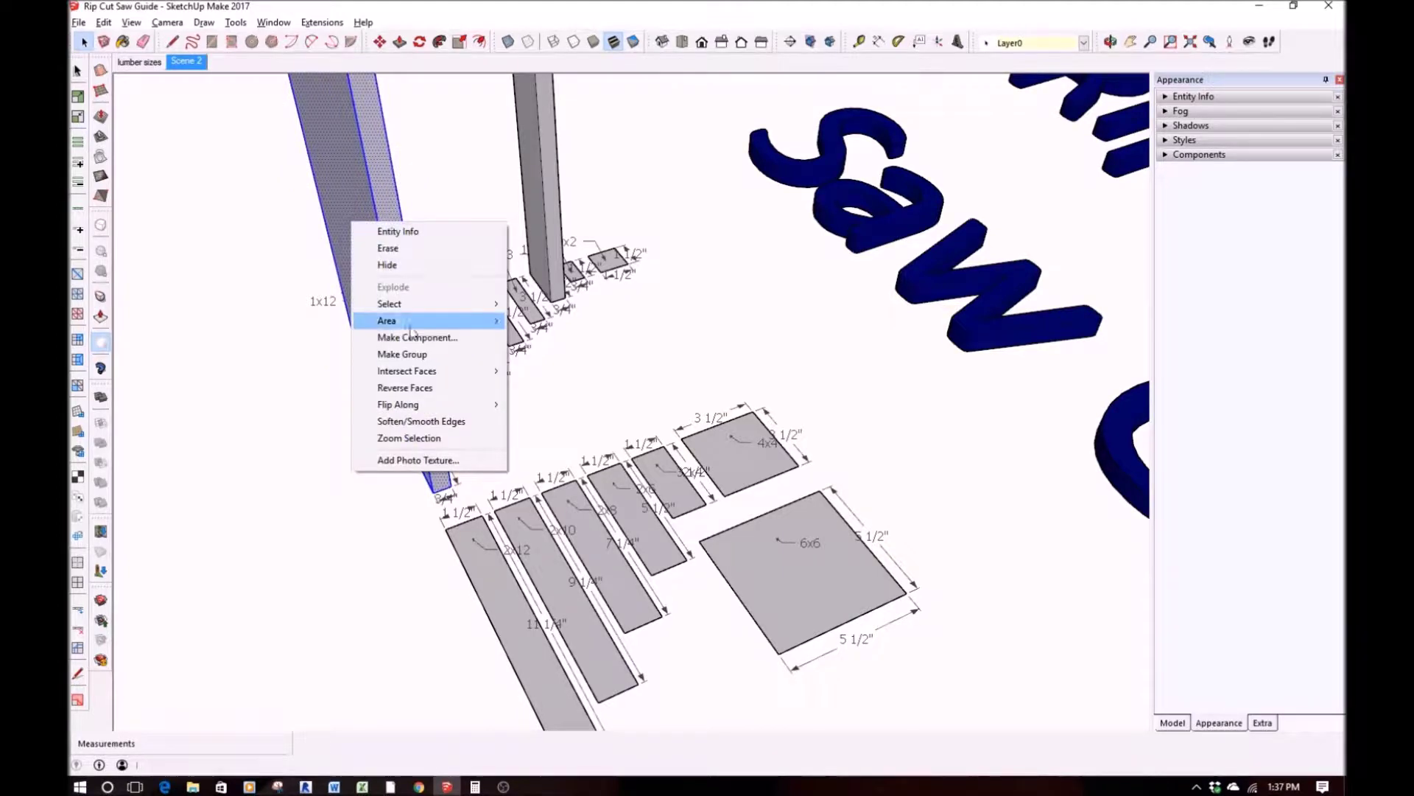
click(413, 357)
triple_click(537, 162)
right_click(538, 163)
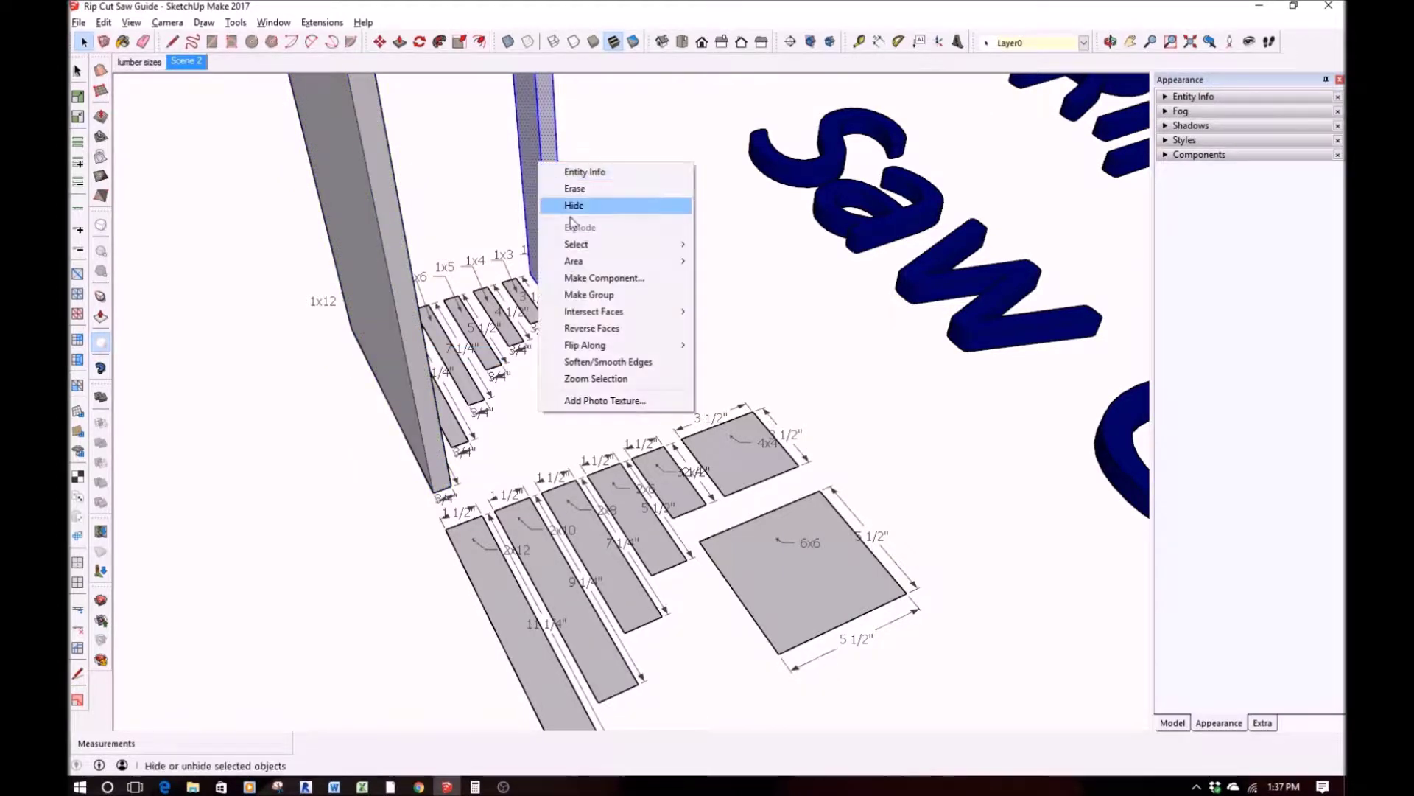
click(586, 296)
Move the 1x3 strip against the edge of the 1x12 board
middle_drag(586, 304, 332, 490)
key(m)
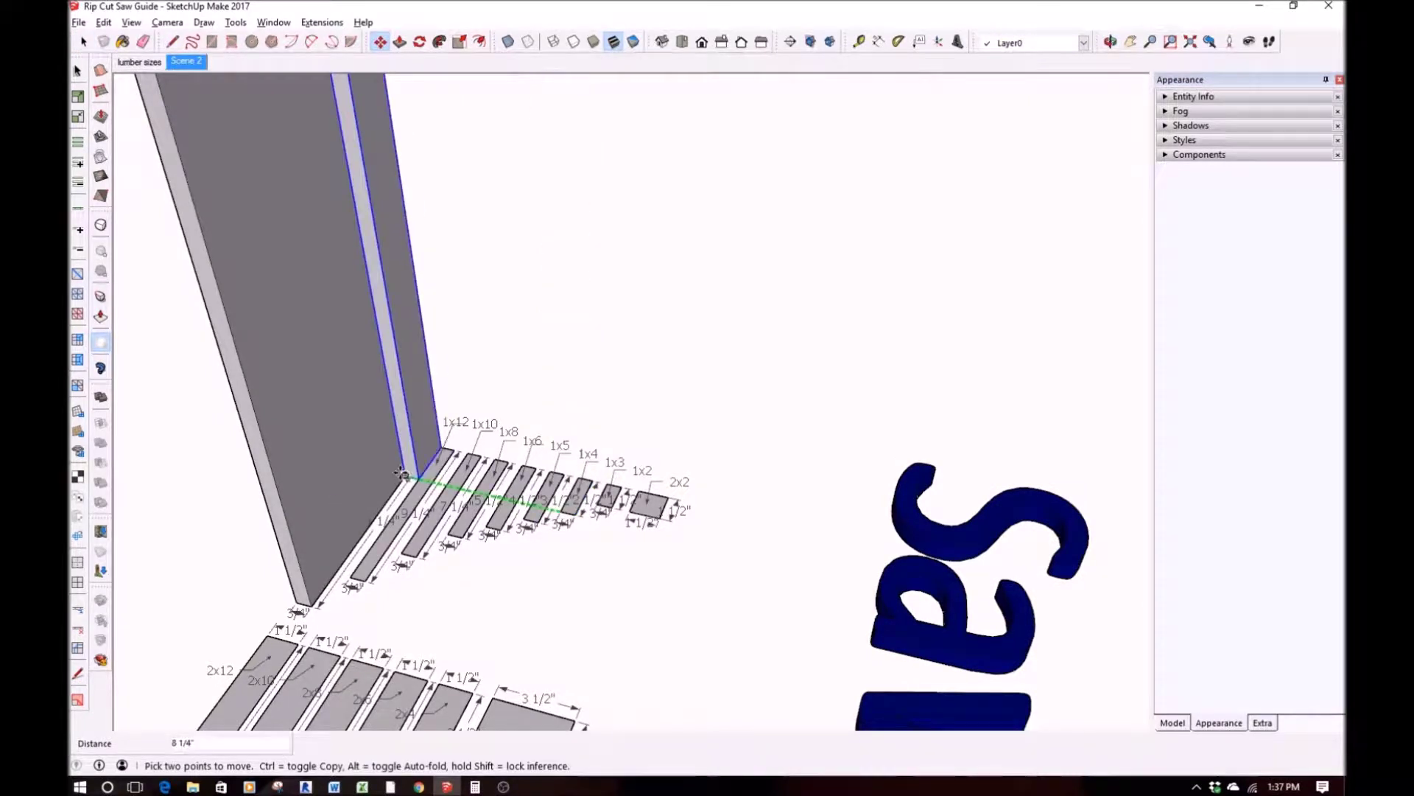
click(363, 464)
scroll(365, 464, down, 5)
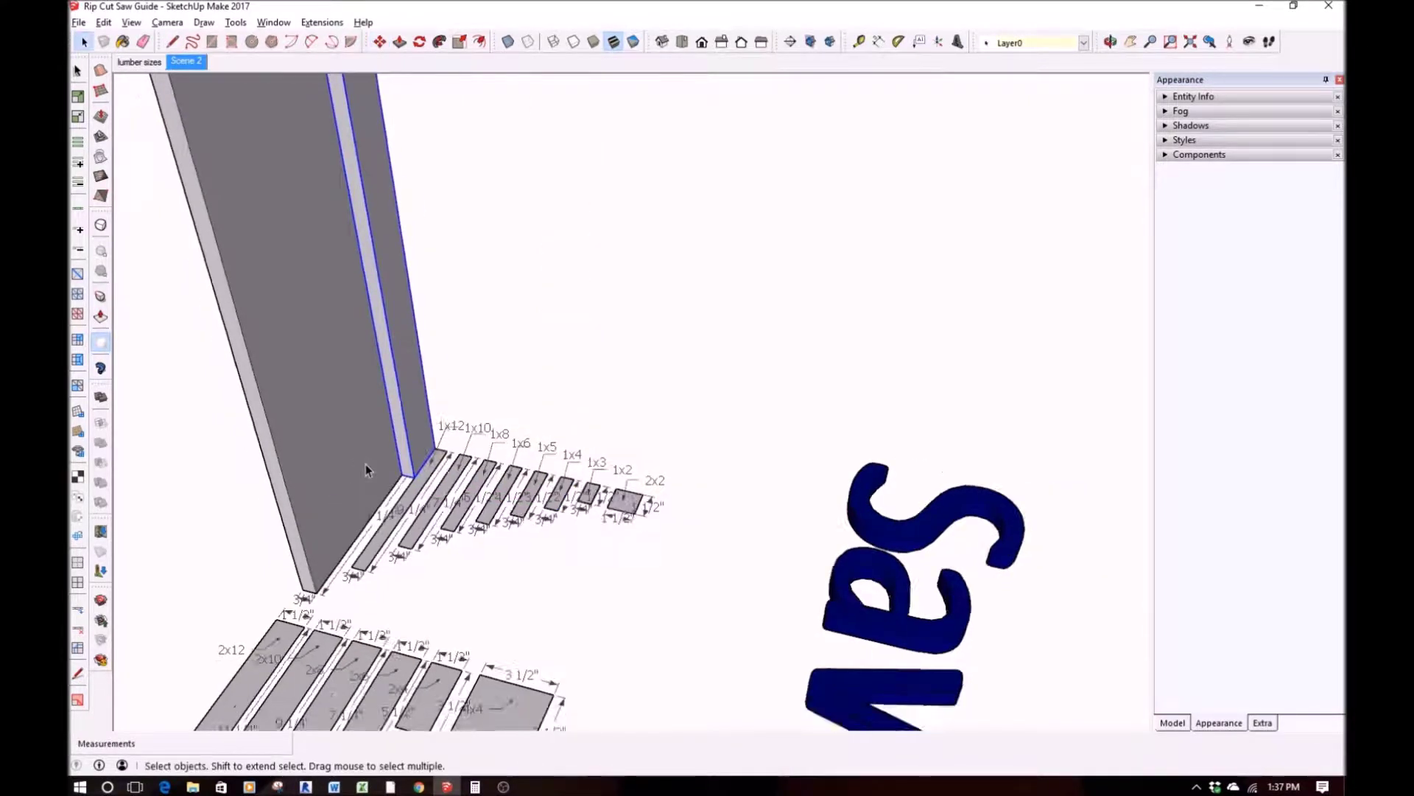
middle_drag(365, 464, 728, 573)
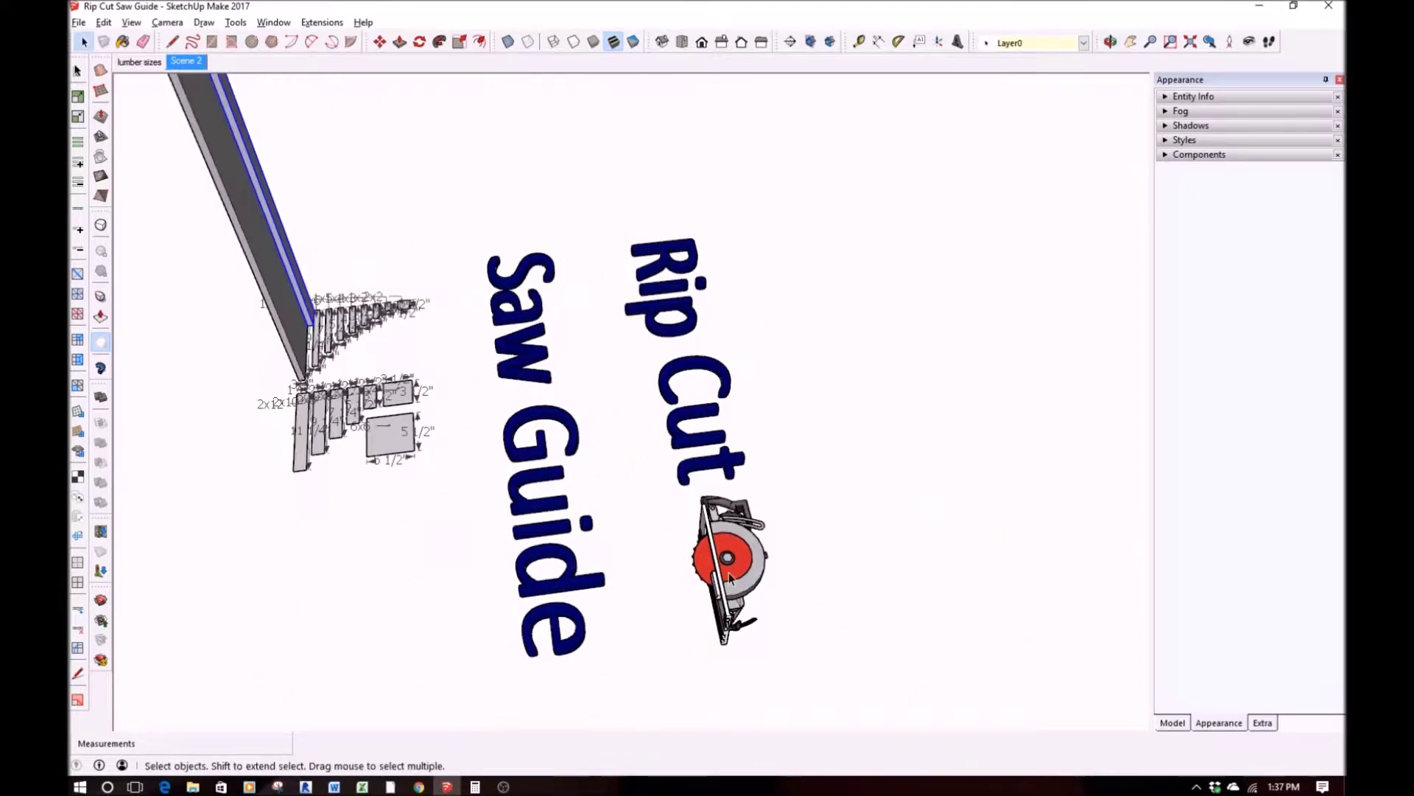
Copy the saw model onto the guide board
click(730, 572)
key(m)
key(ctrl)
click(722, 604)
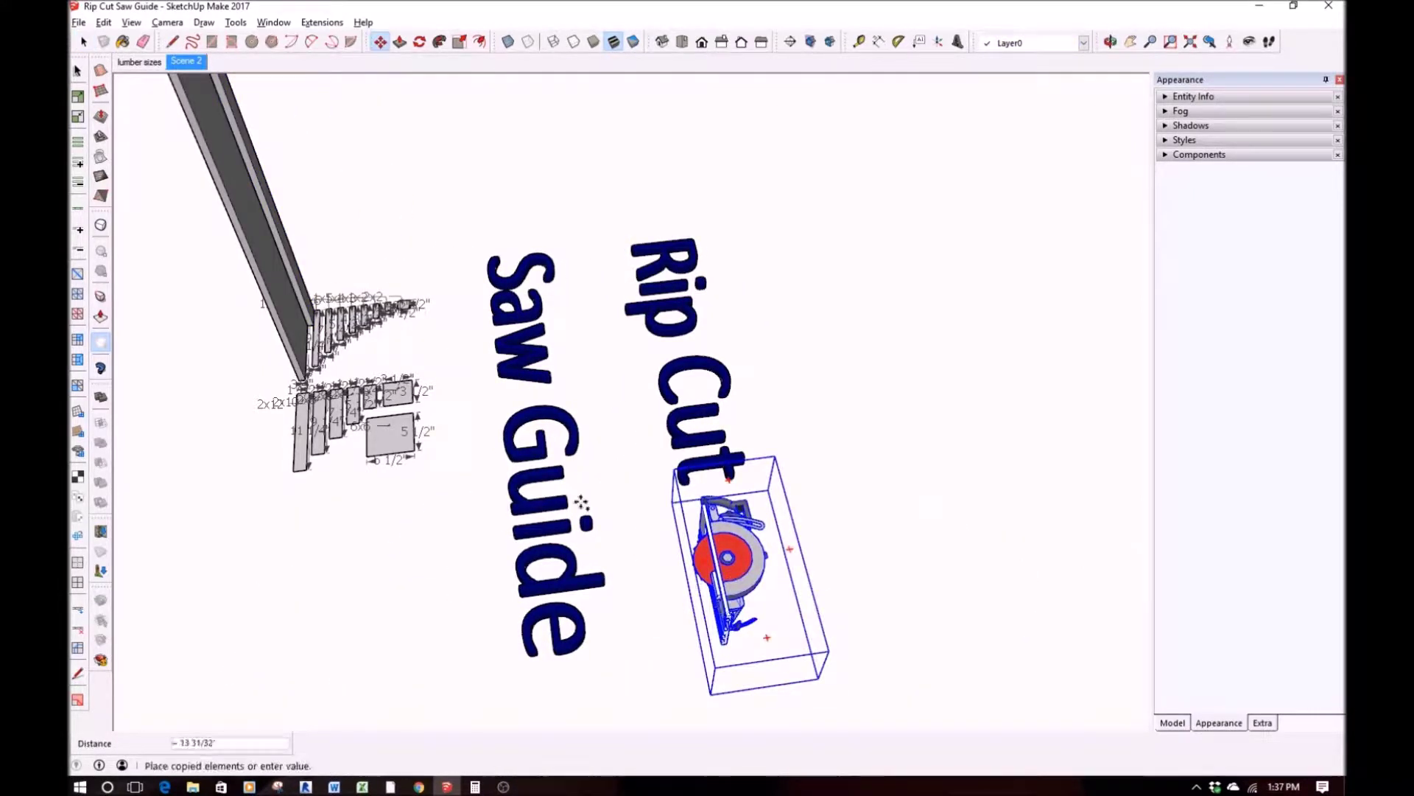
click(258, 262)
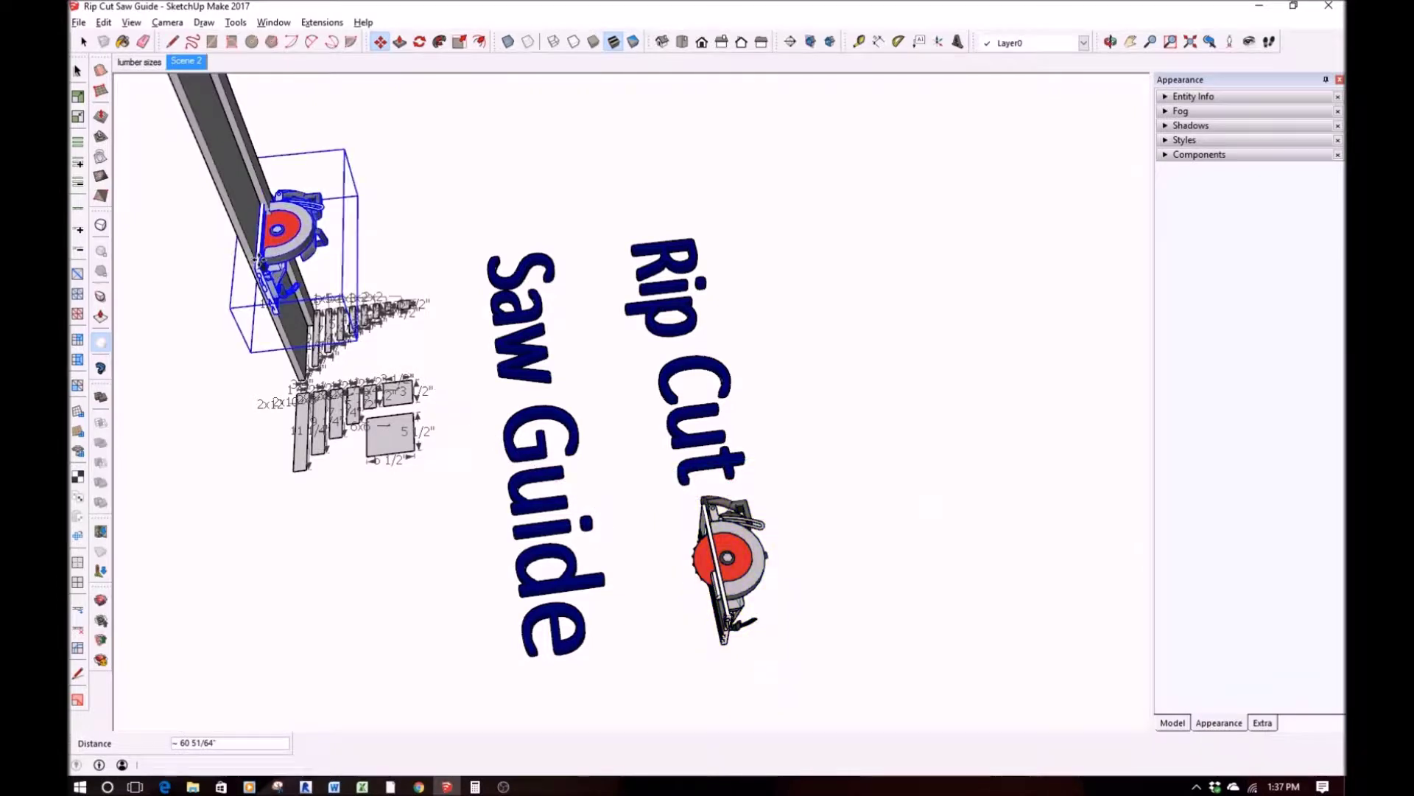
Rotate the saw copy 90 degrees on the board
key(q)
click(246, 218)
click(139, 235)
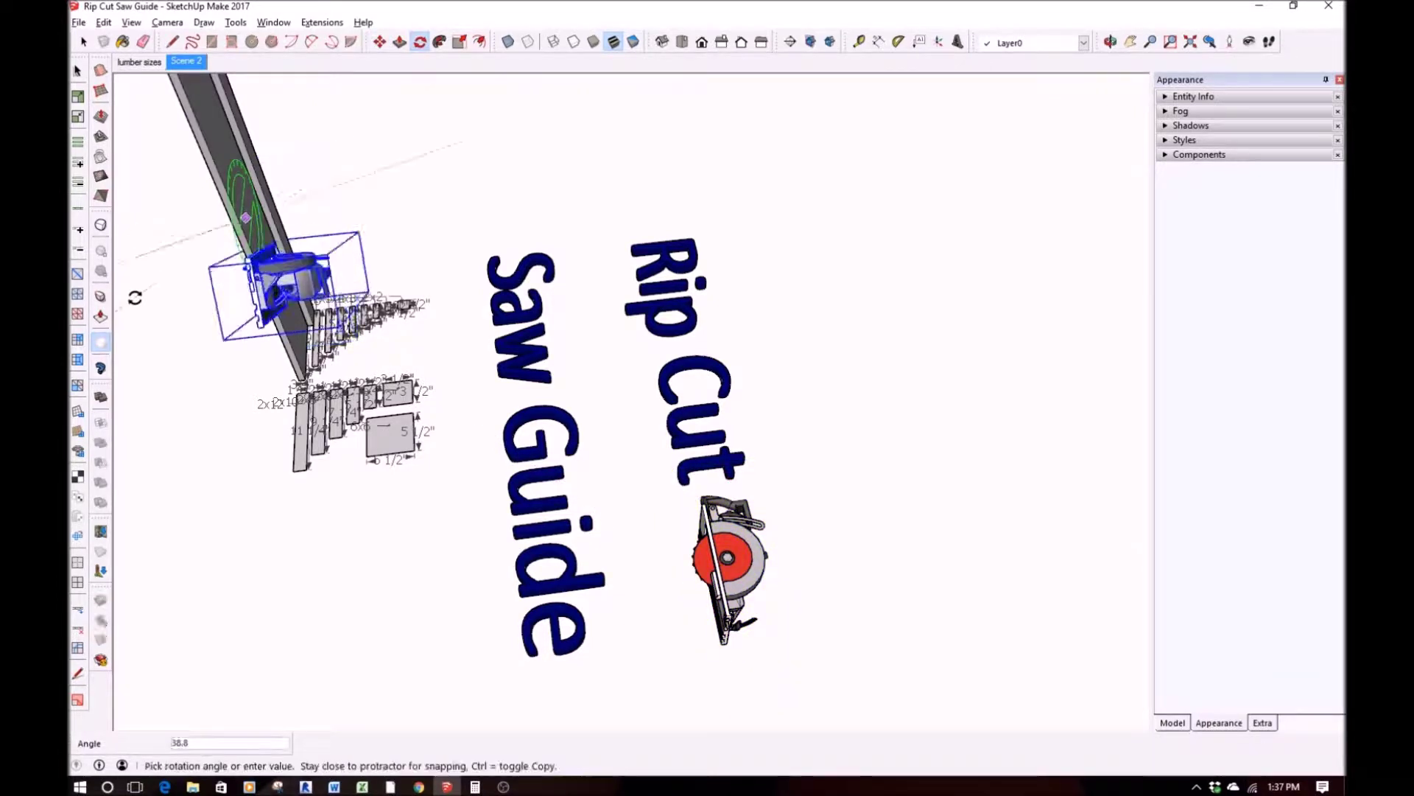
text(90)
key(Return)
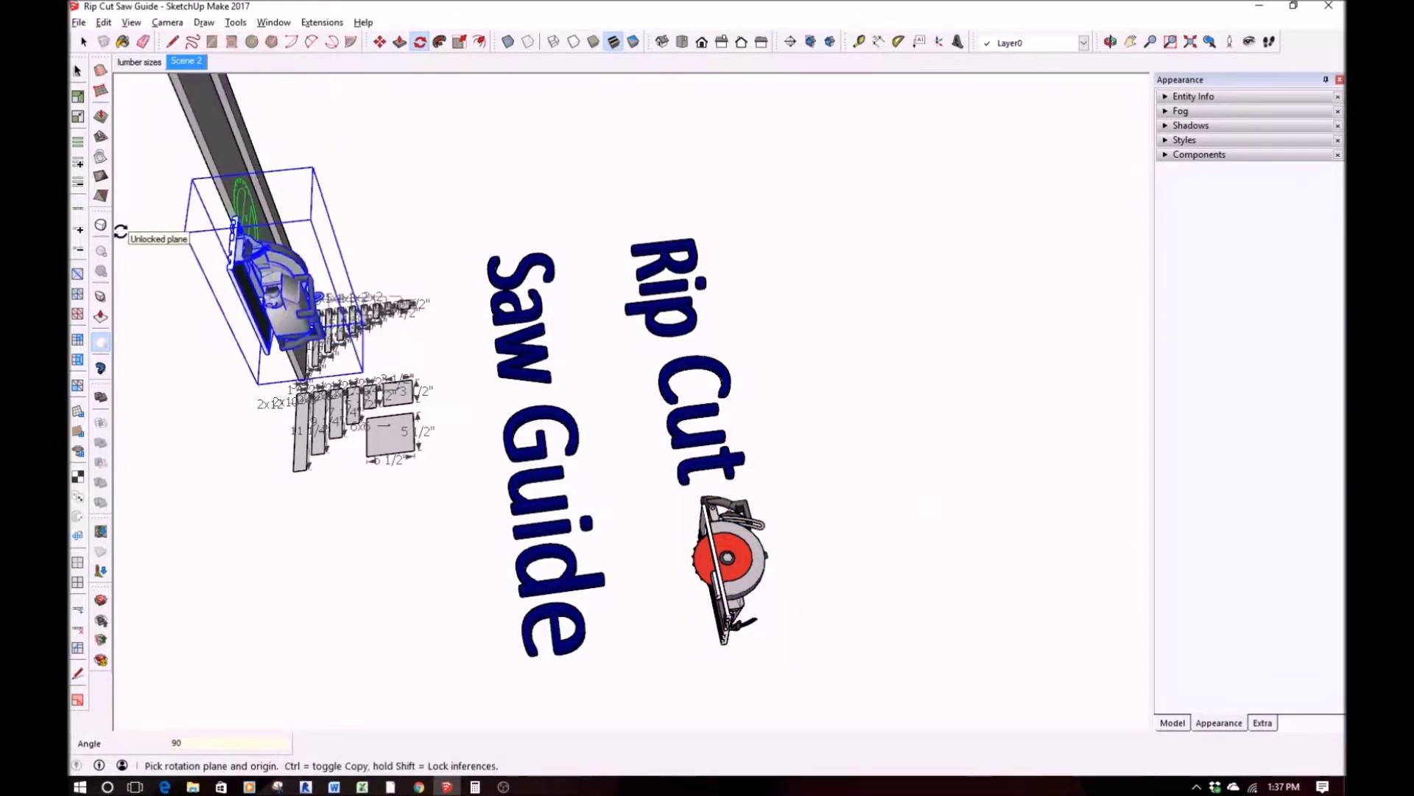
key(space)
Rotate the board and saw together by 90 degrees so they lie flat
middle_drag(110, 228, 340, 595)
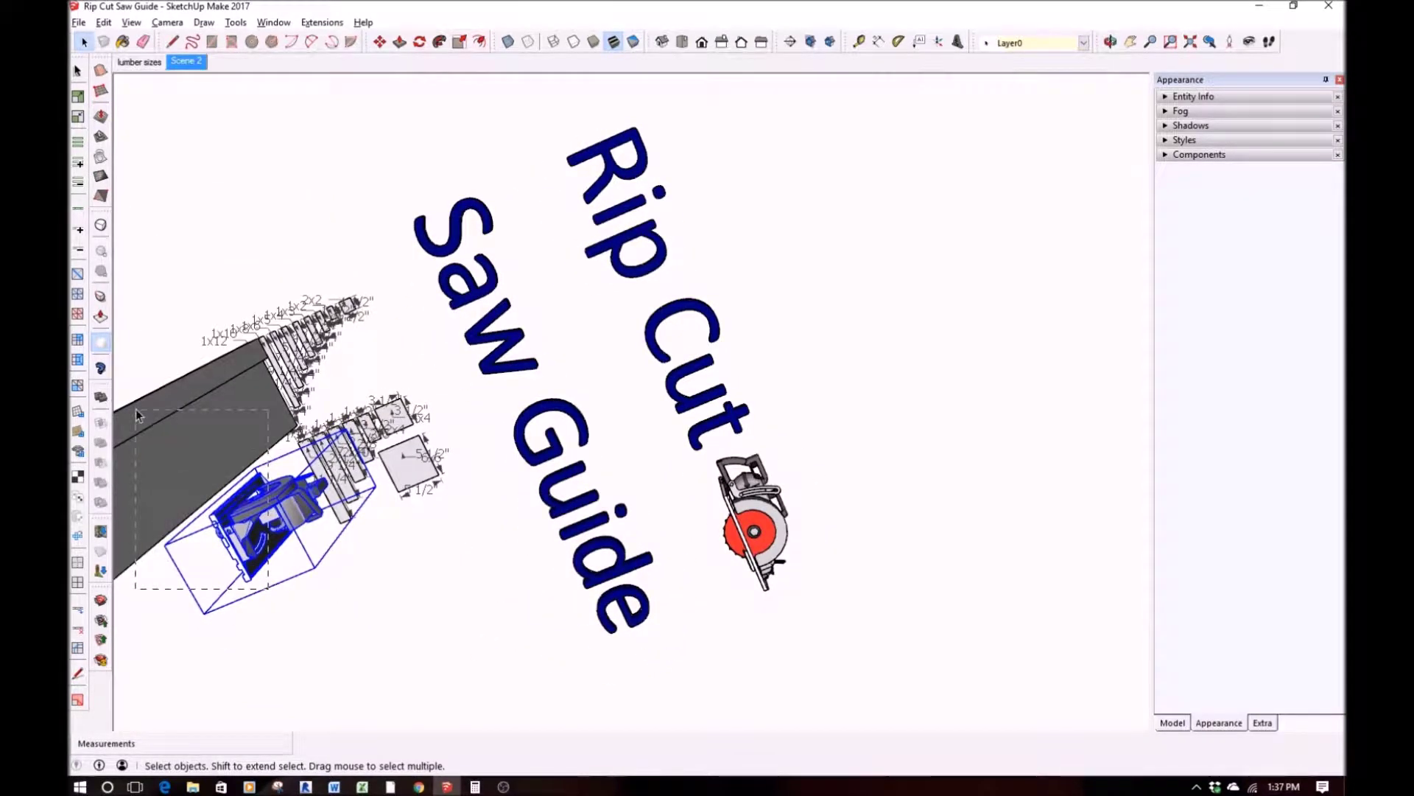
key(m)
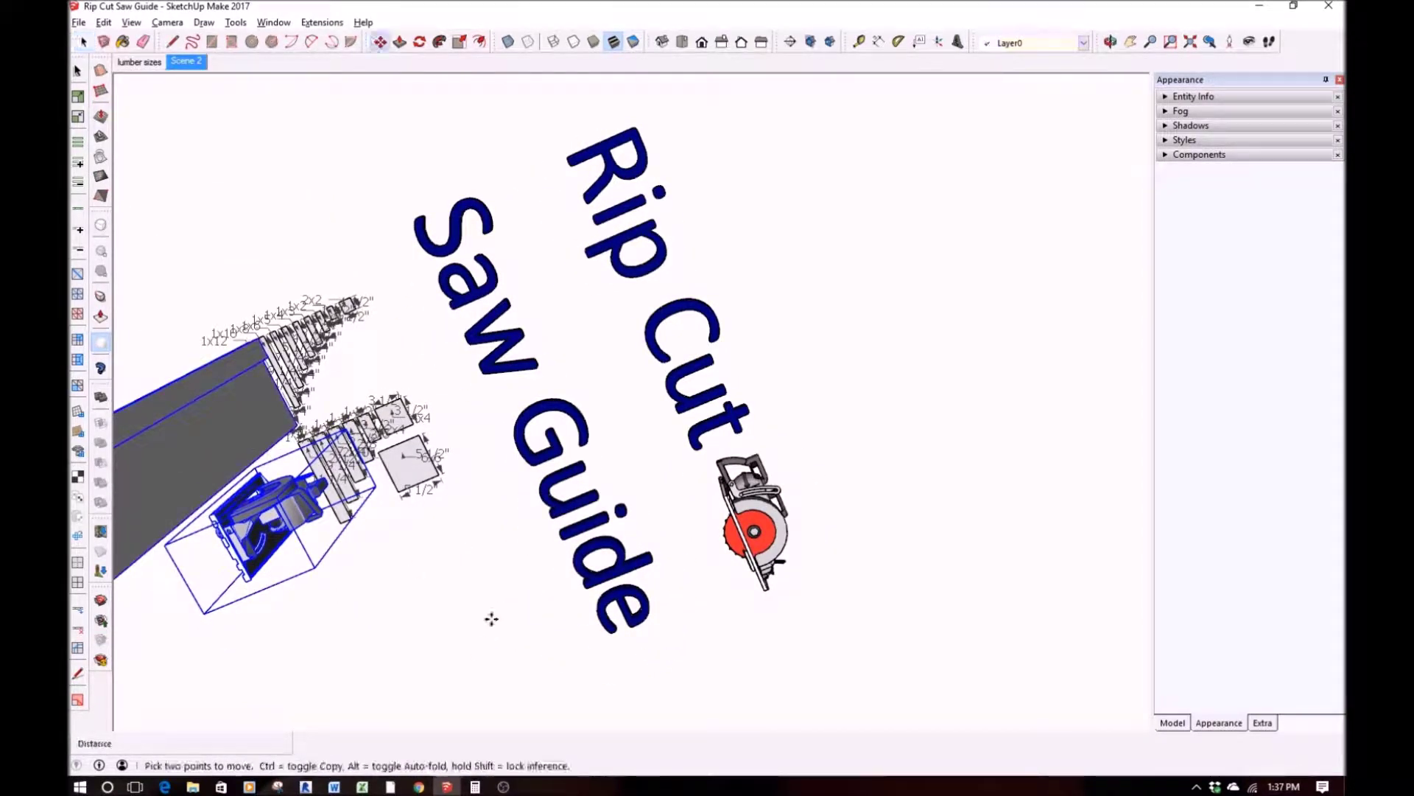
middle_drag(489, 616, 142, 176)
key(q)
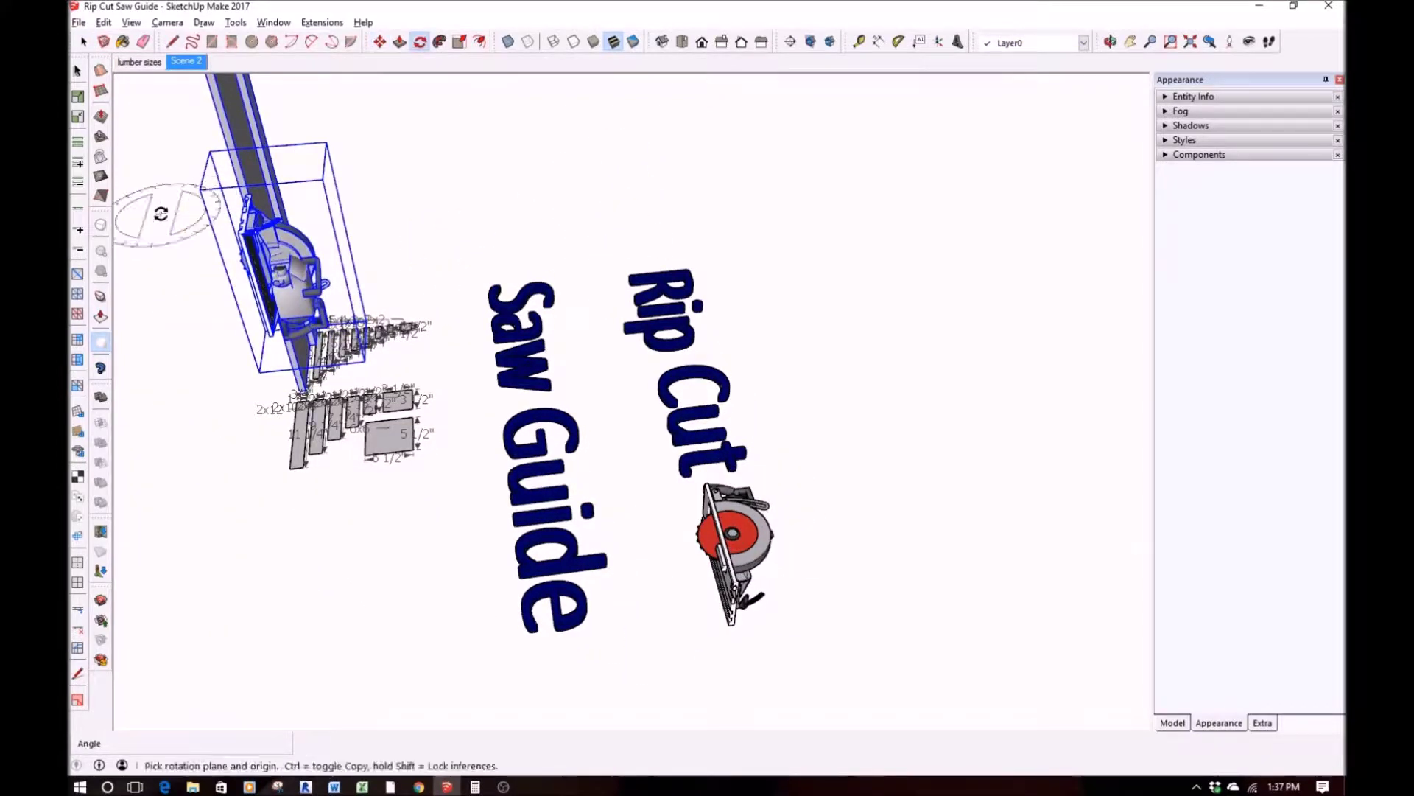
click(225, 99)
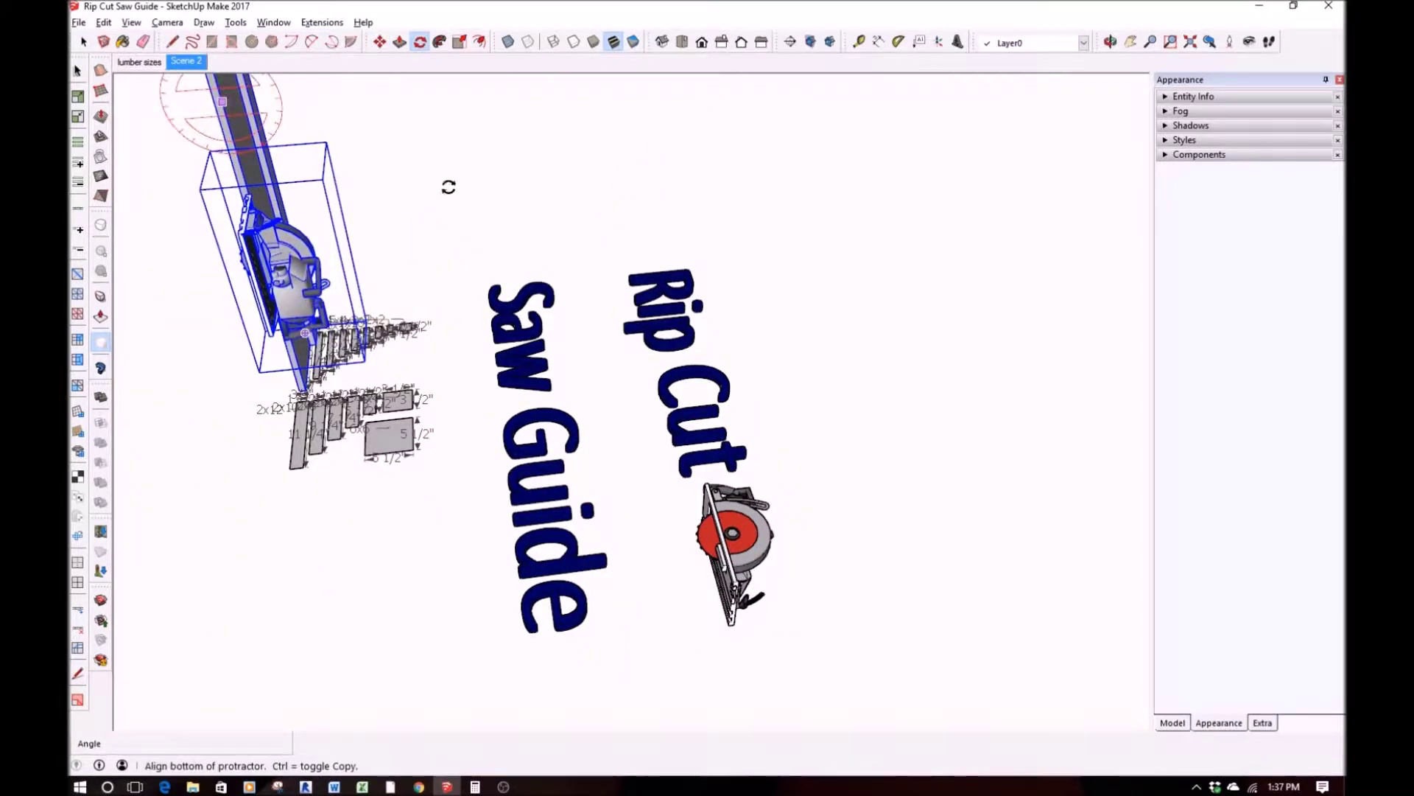
click(451, 177)
middle_drag(452, 152, 867, 398)
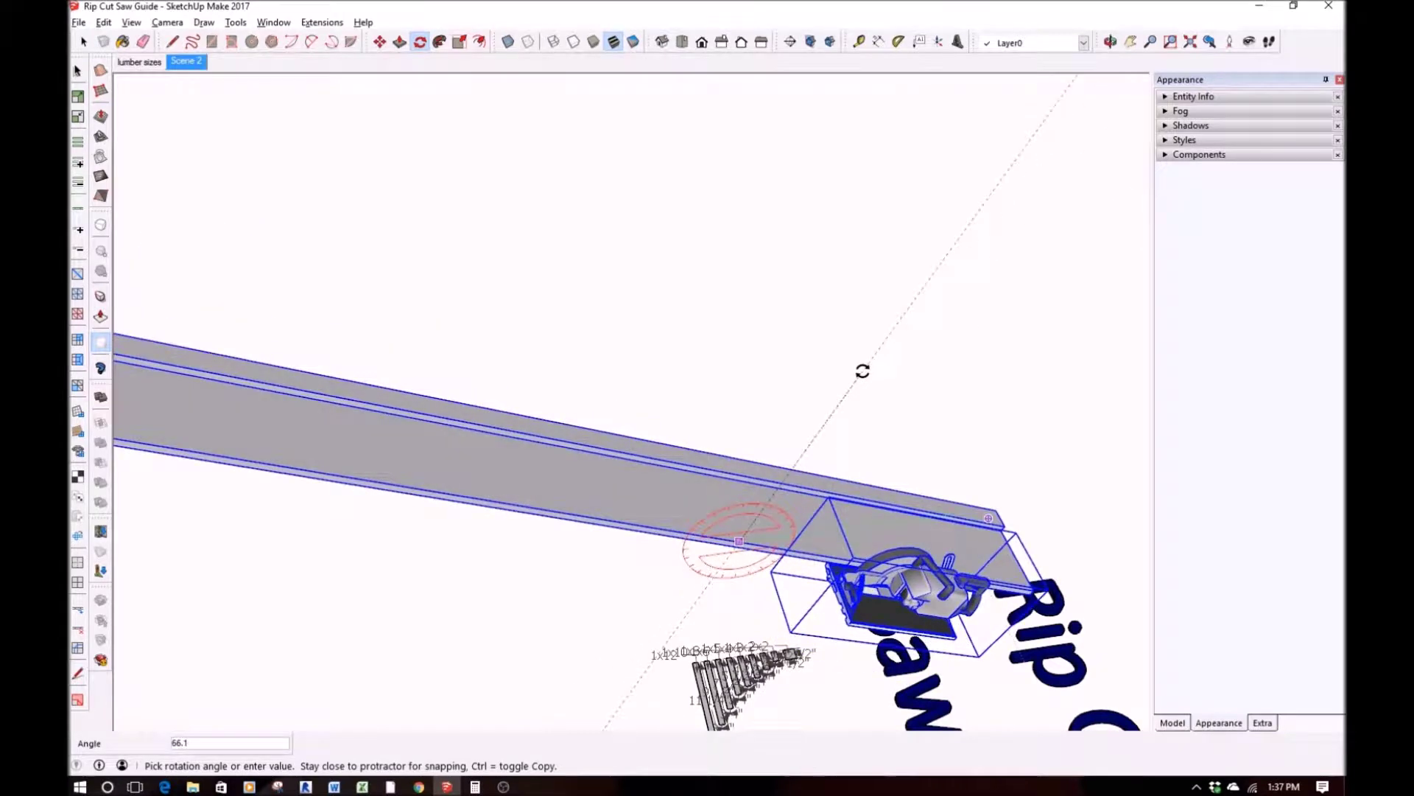
key(Return)
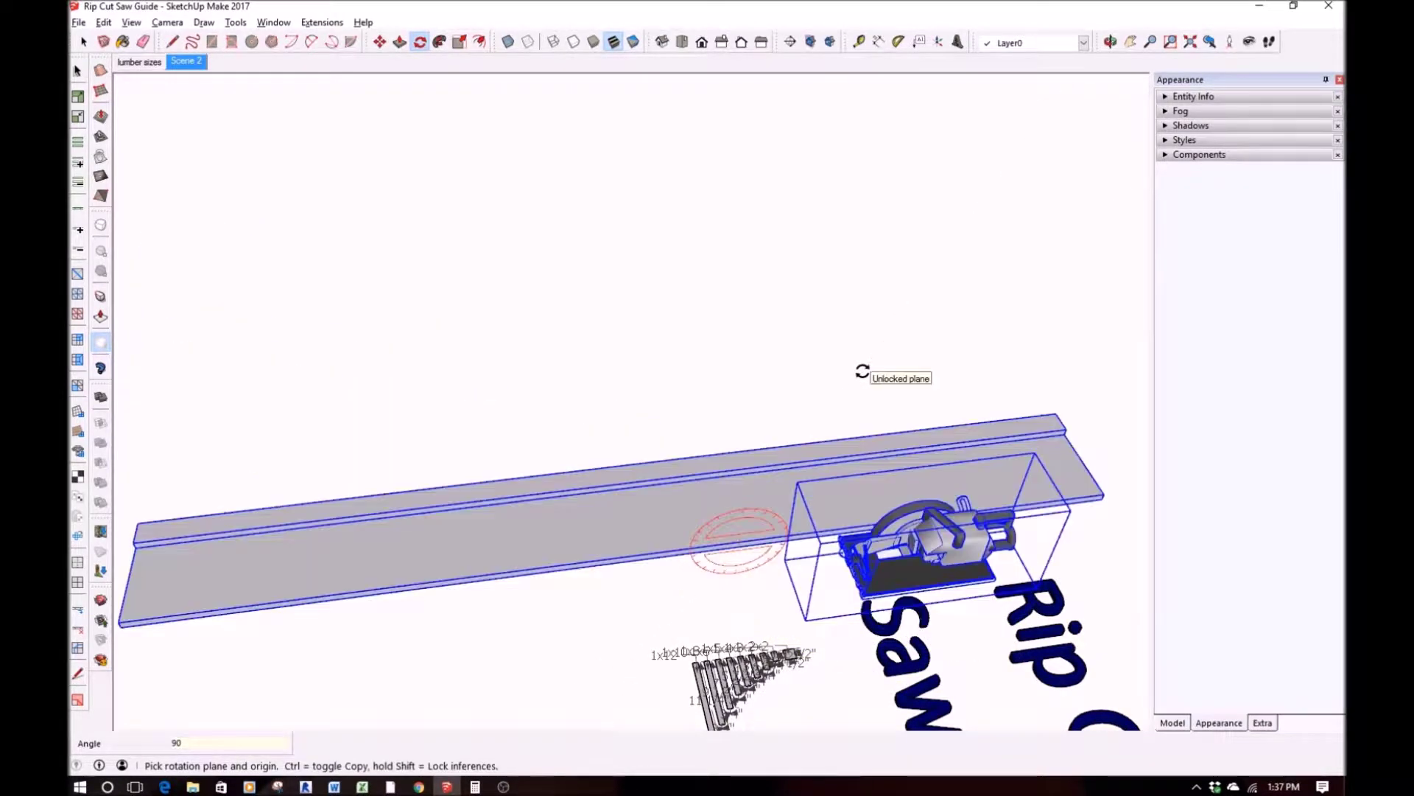
key(space)
Move the saw so it rides along the end of the board
middle_drag(921, 544, 383, 479)
scroll(471, 405, up, 3)
key(m)
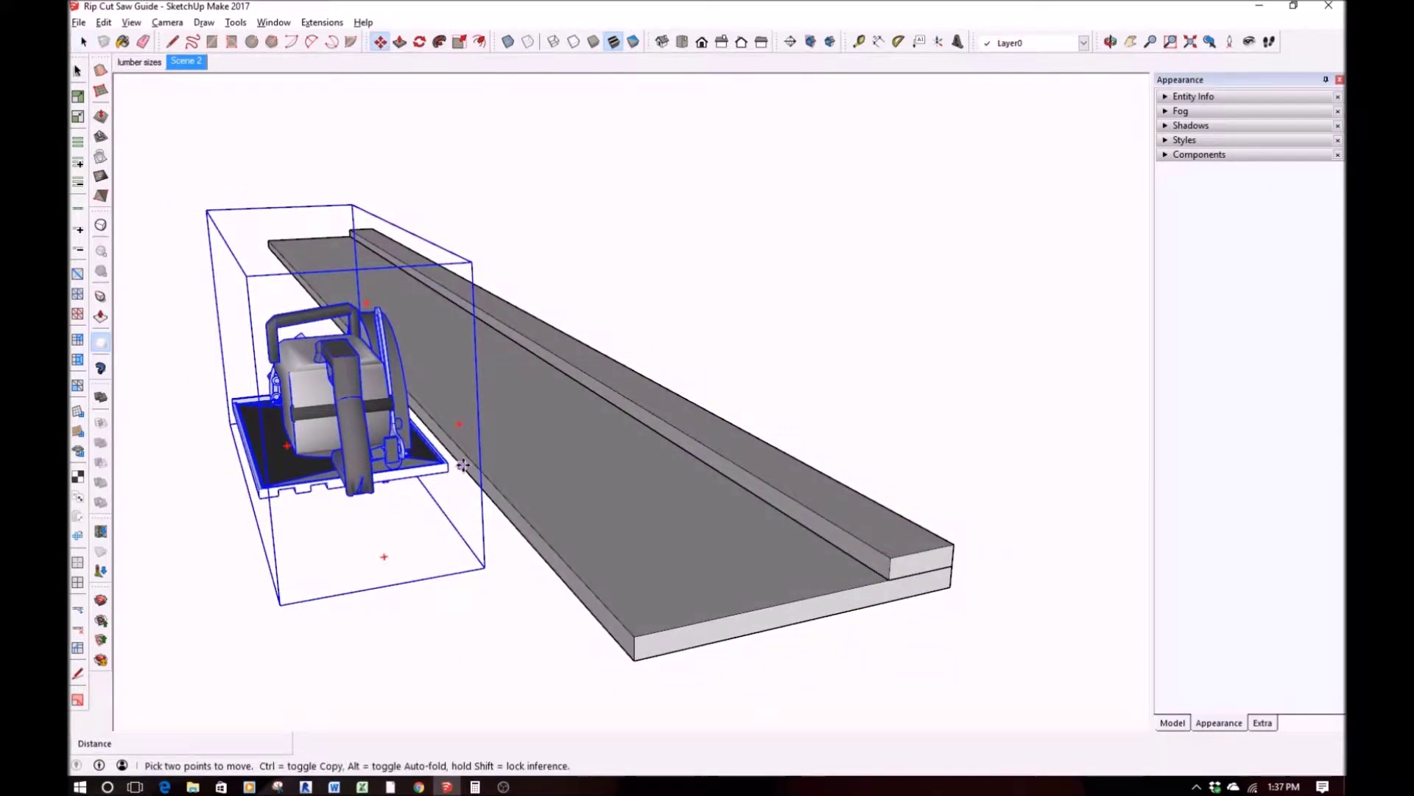
click(449, 471)
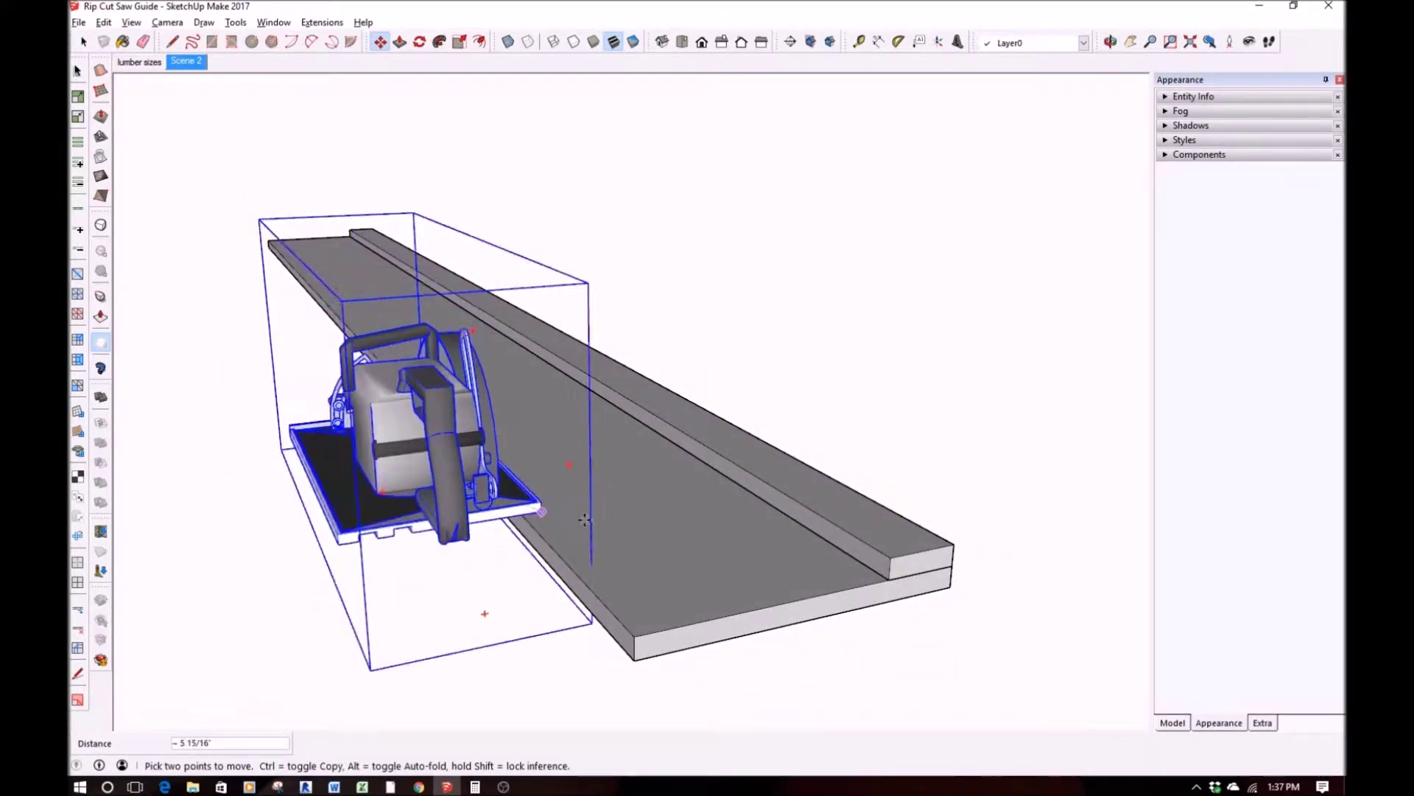
click(890, 578)
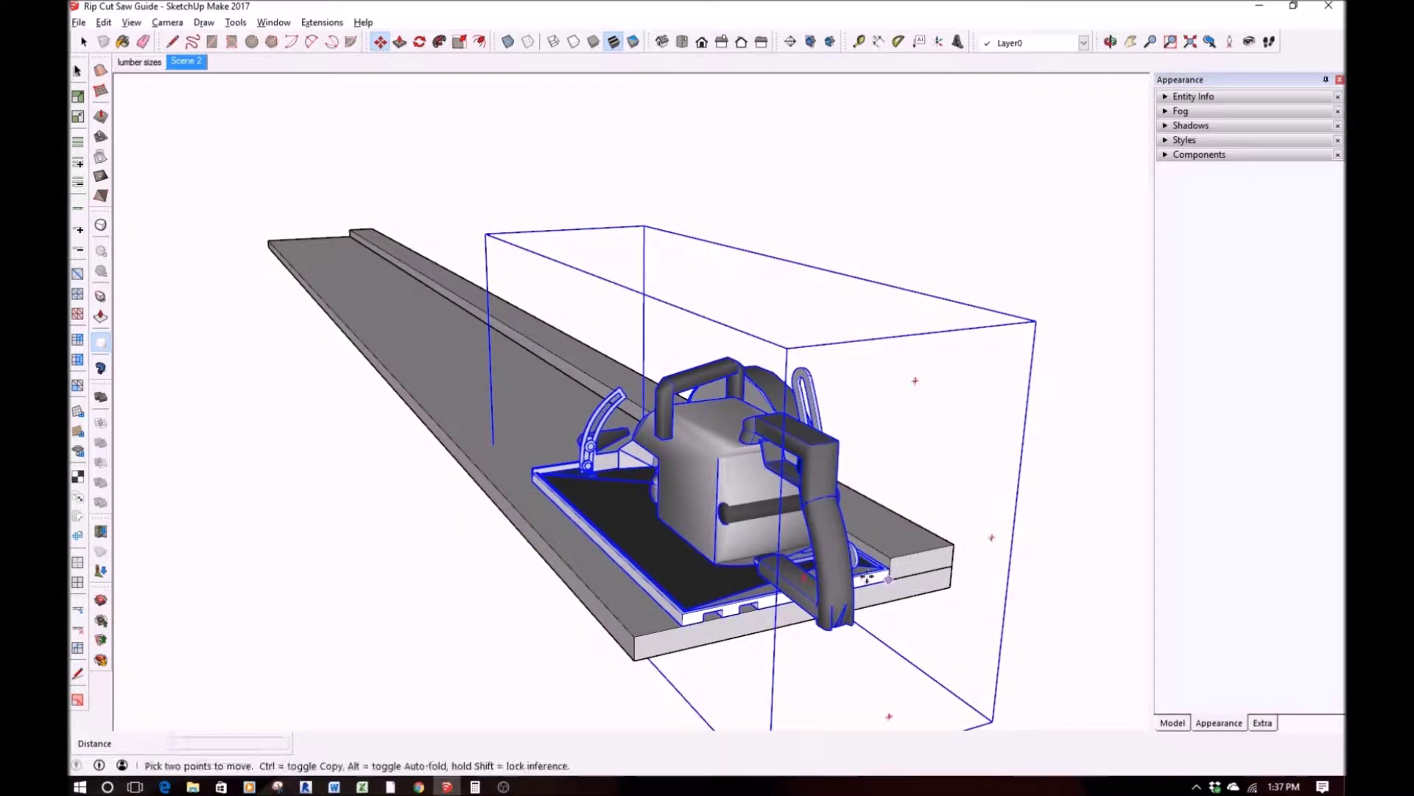
key(space)
Place a saw copy beside the original, select both saws, and view them from below
key(m)
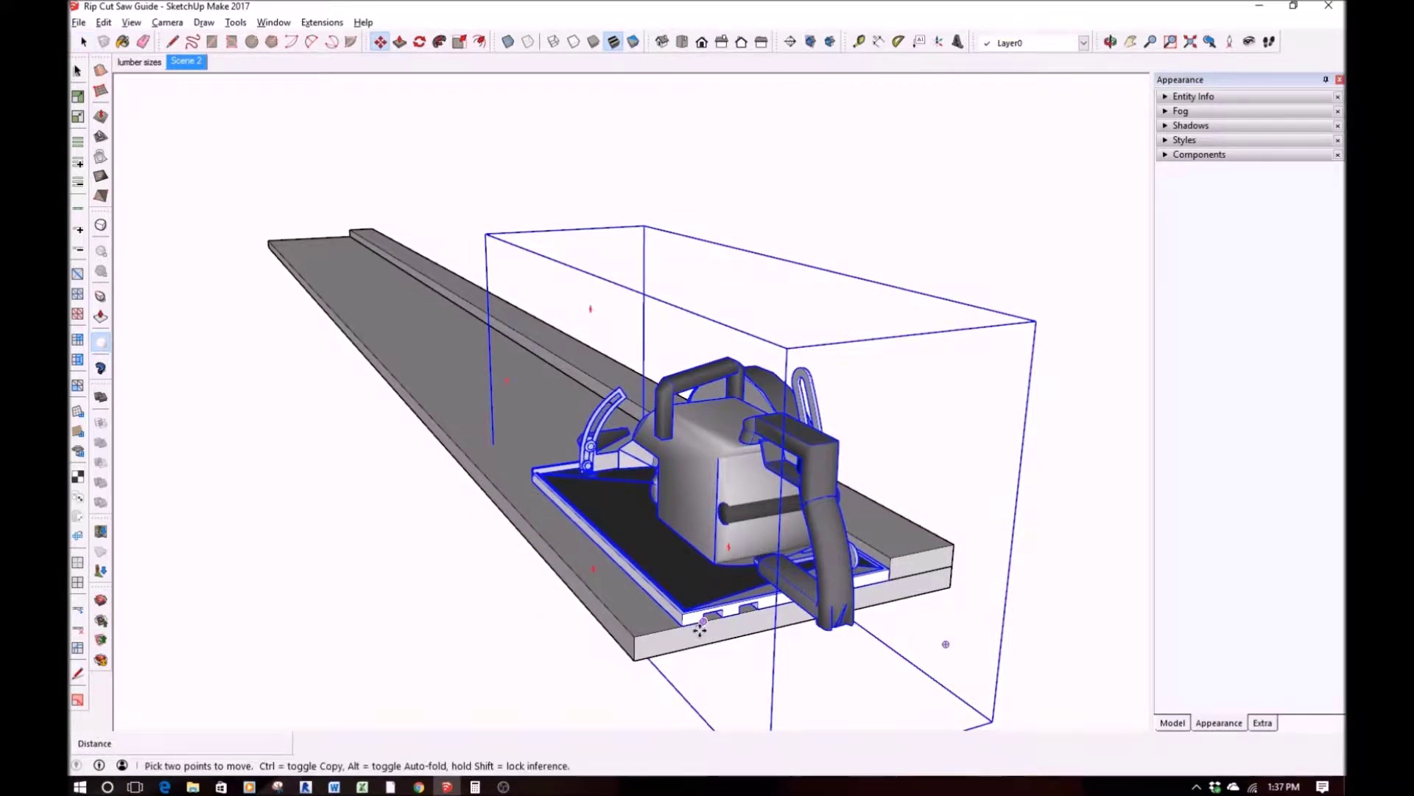
key(ctrl)
click(689, 627)
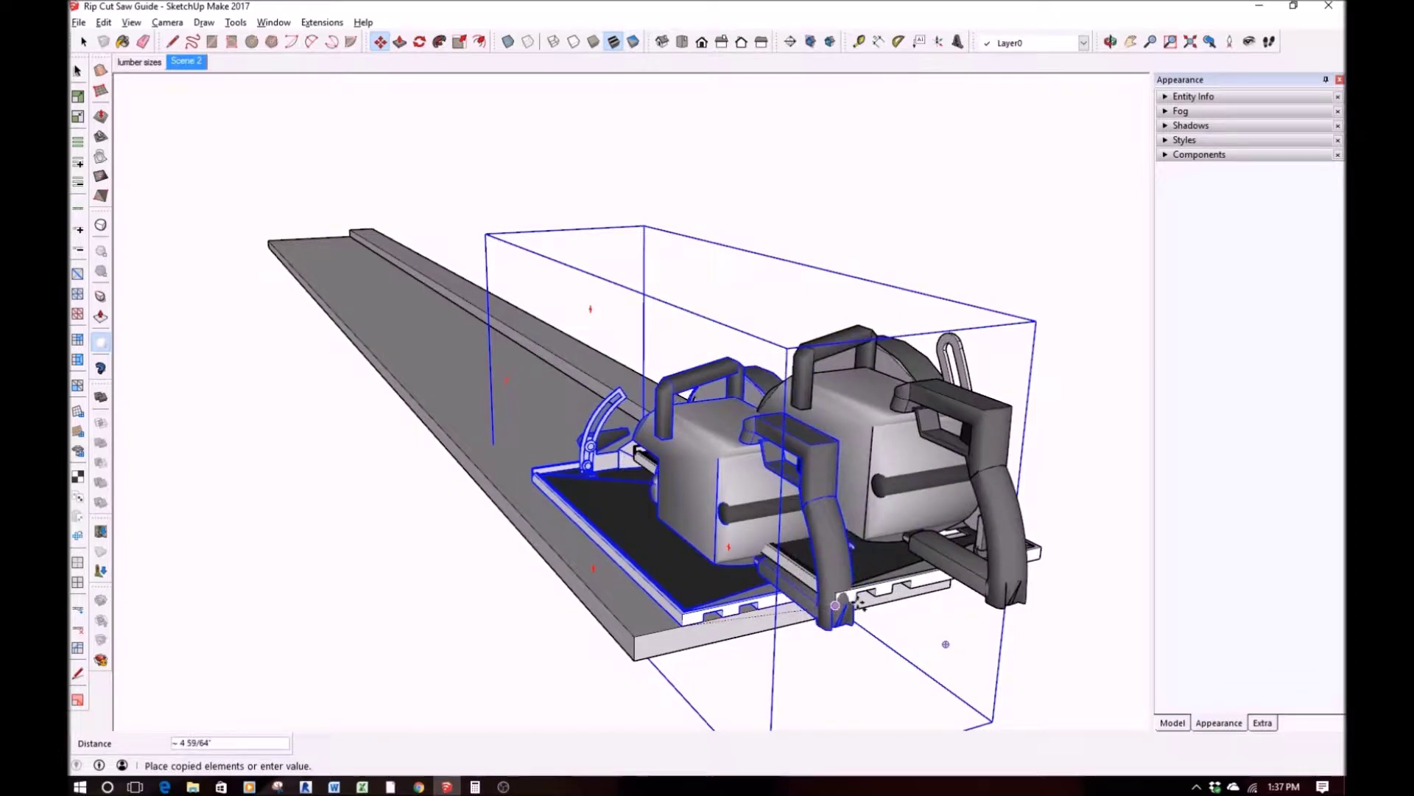
click(940, 568)
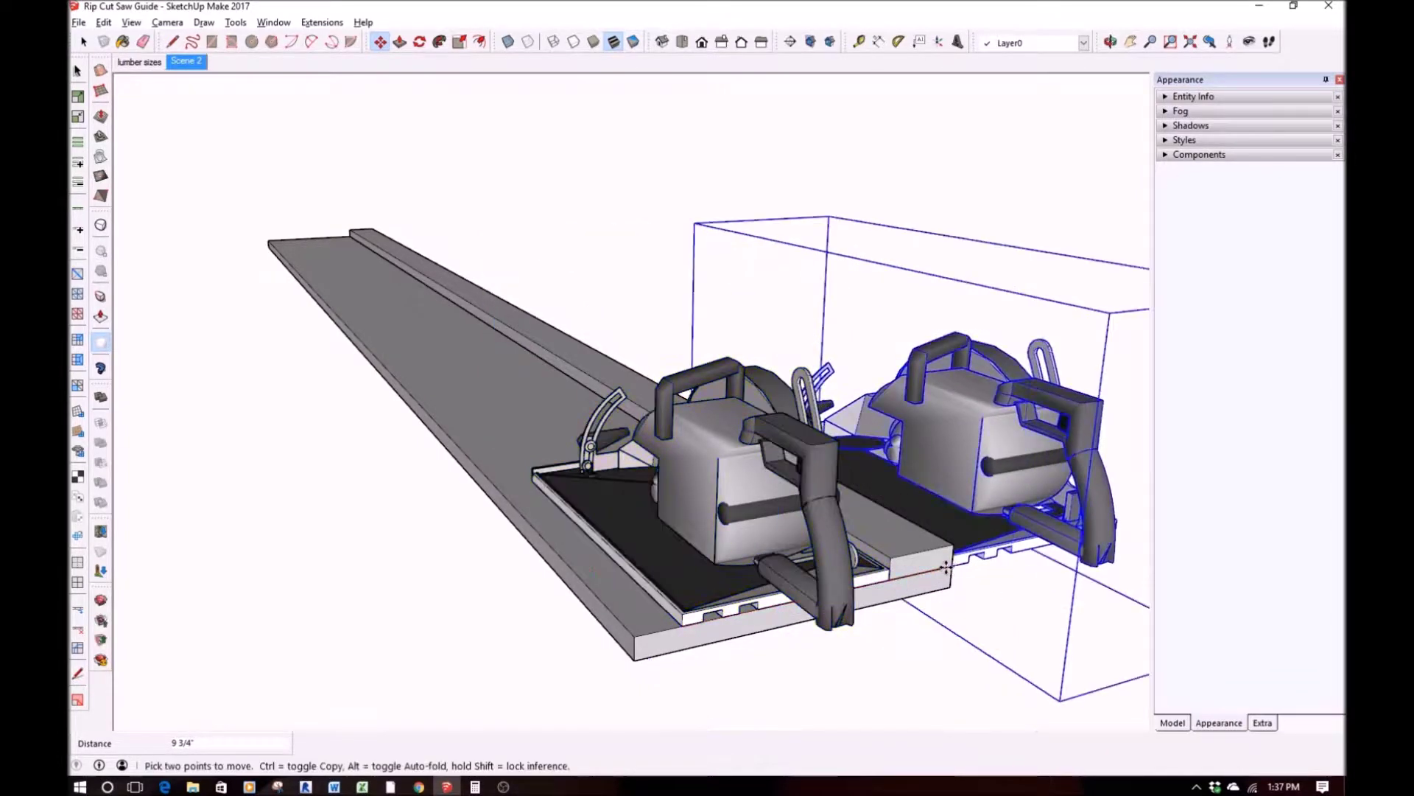
key(space)
shift+click(752, 486)
middle_drag(792, 558, 737, 517)
key(m)
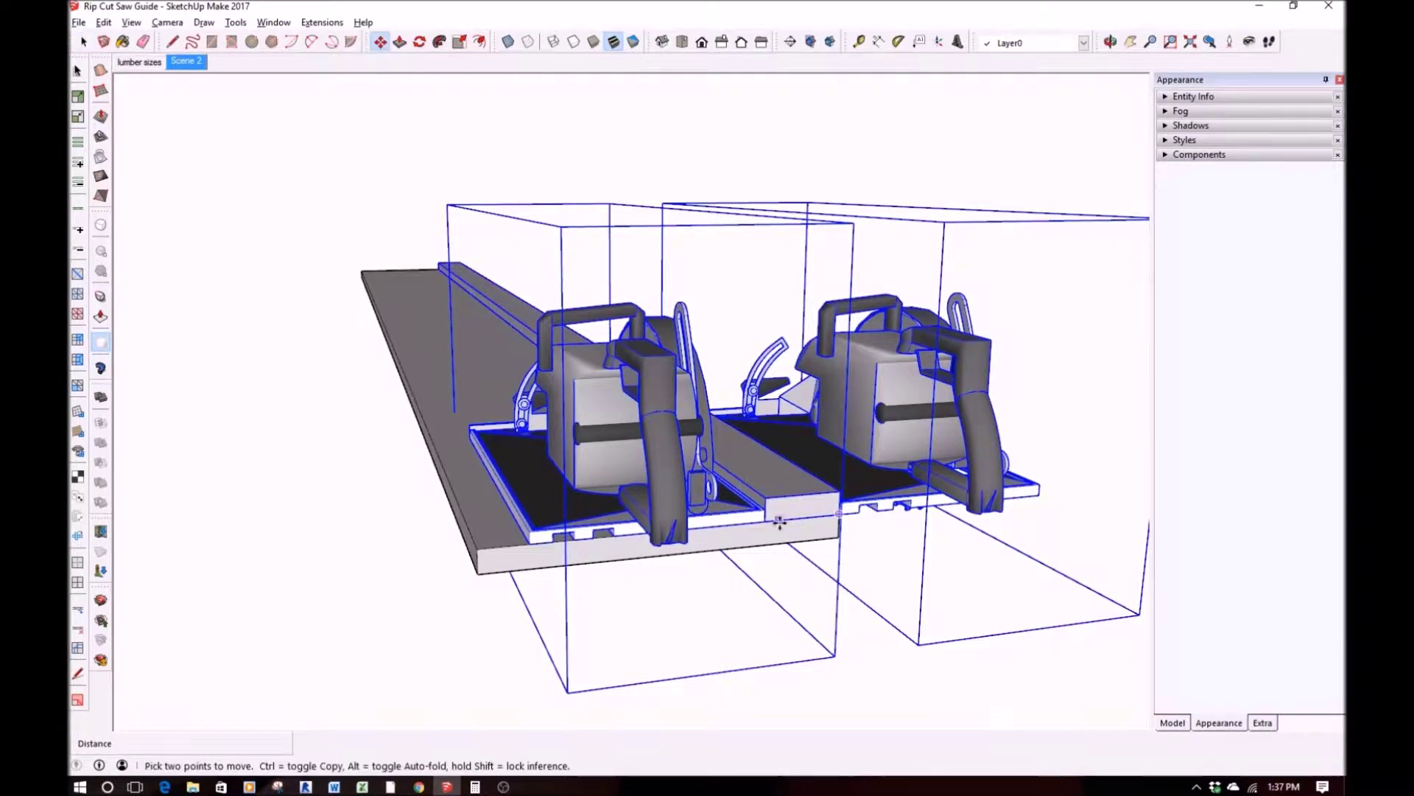
middle_drag(665, 551, 554, 486)
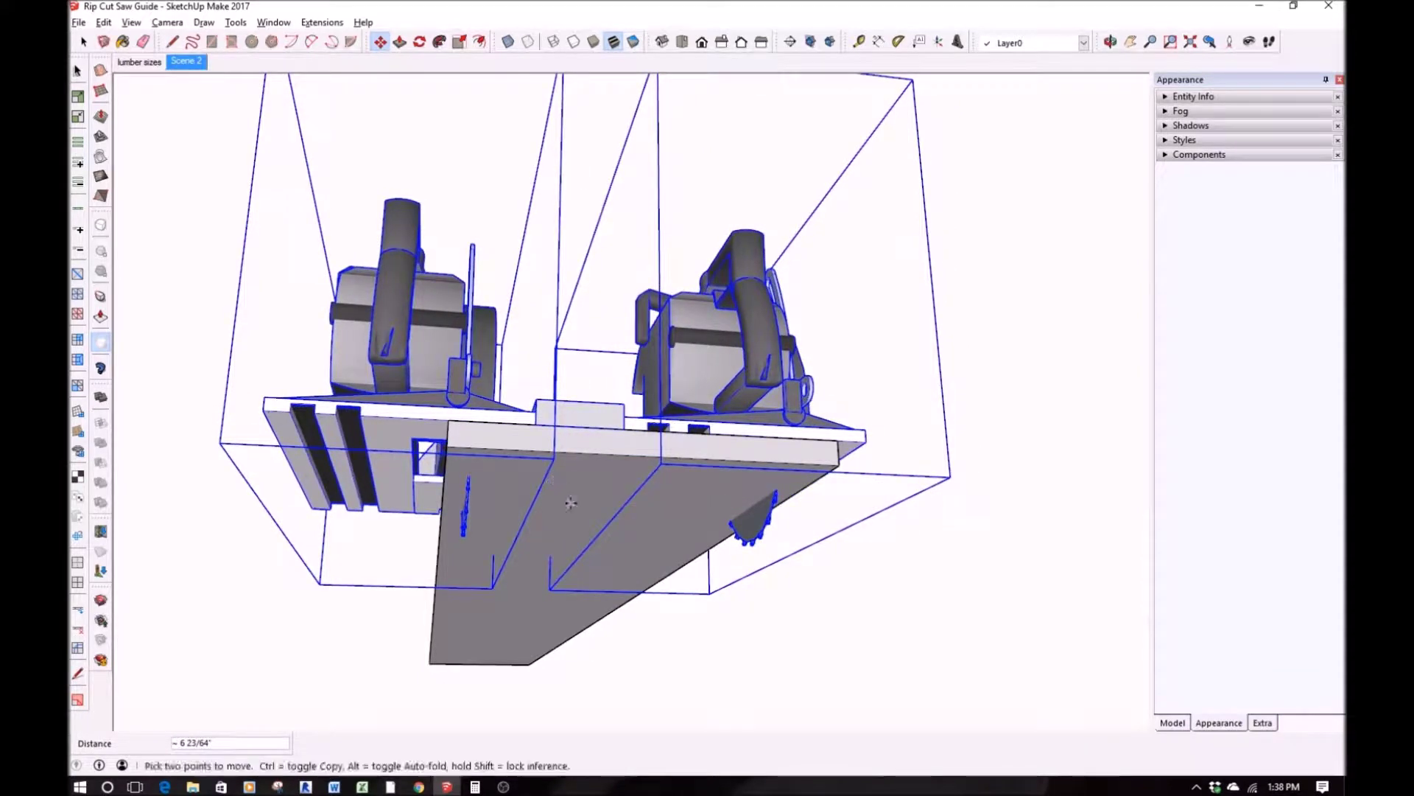
key(space)
Inside the guide group, draw a rectangle along the board's long edge
double_click(579, 541)
middle_drag(579, 541, 458, 464)
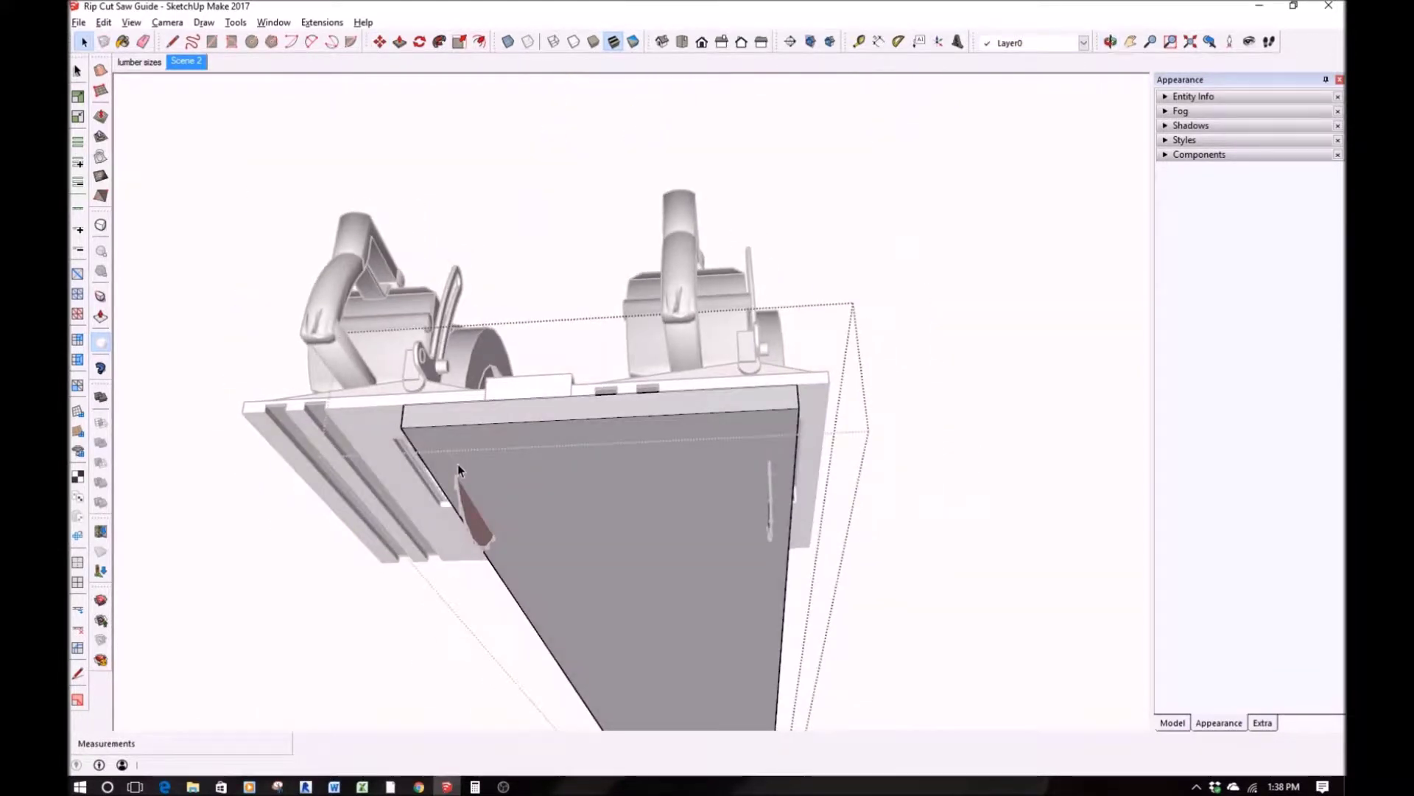
key(l)
middle_drag(483, 498, 522, 398)
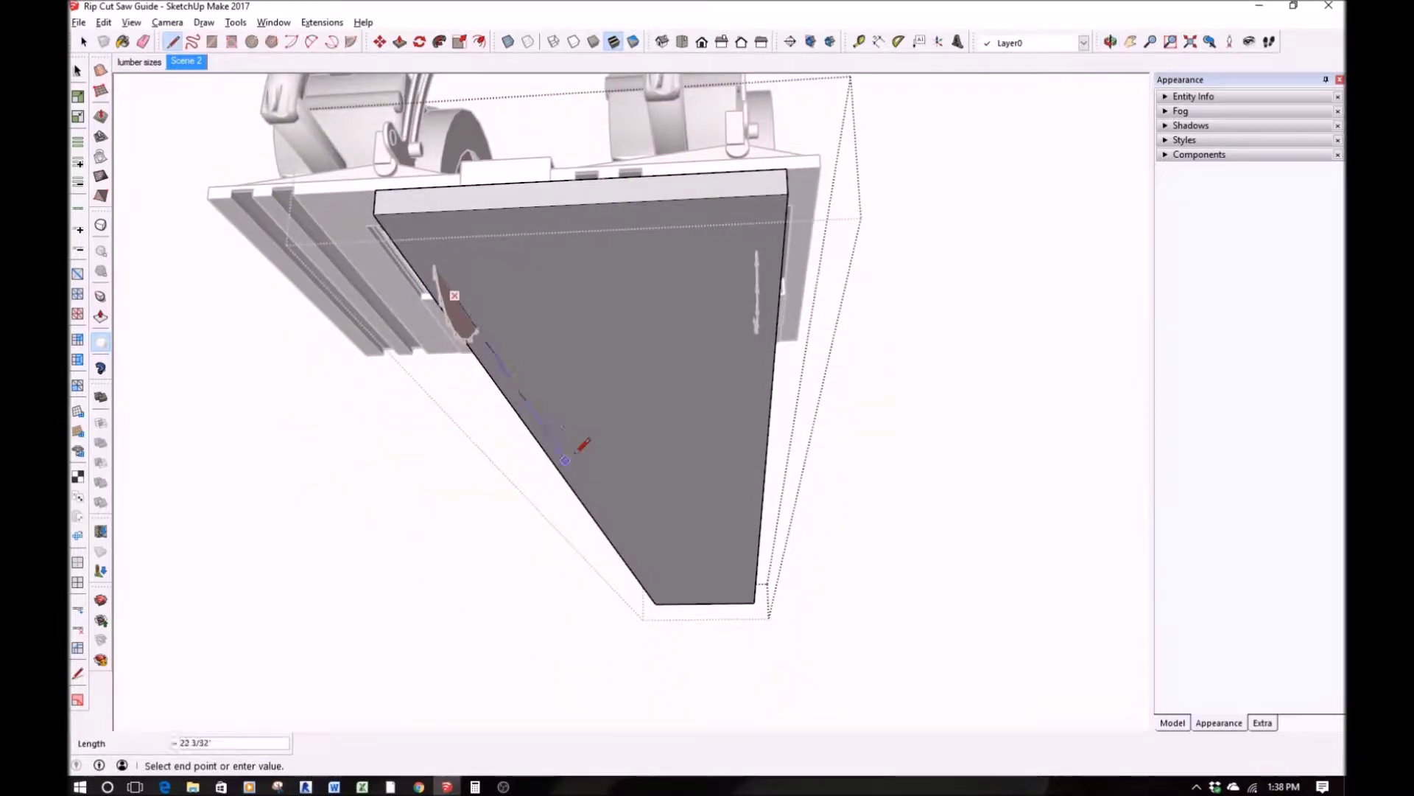
middle_drag(697, 594, 775, 595)
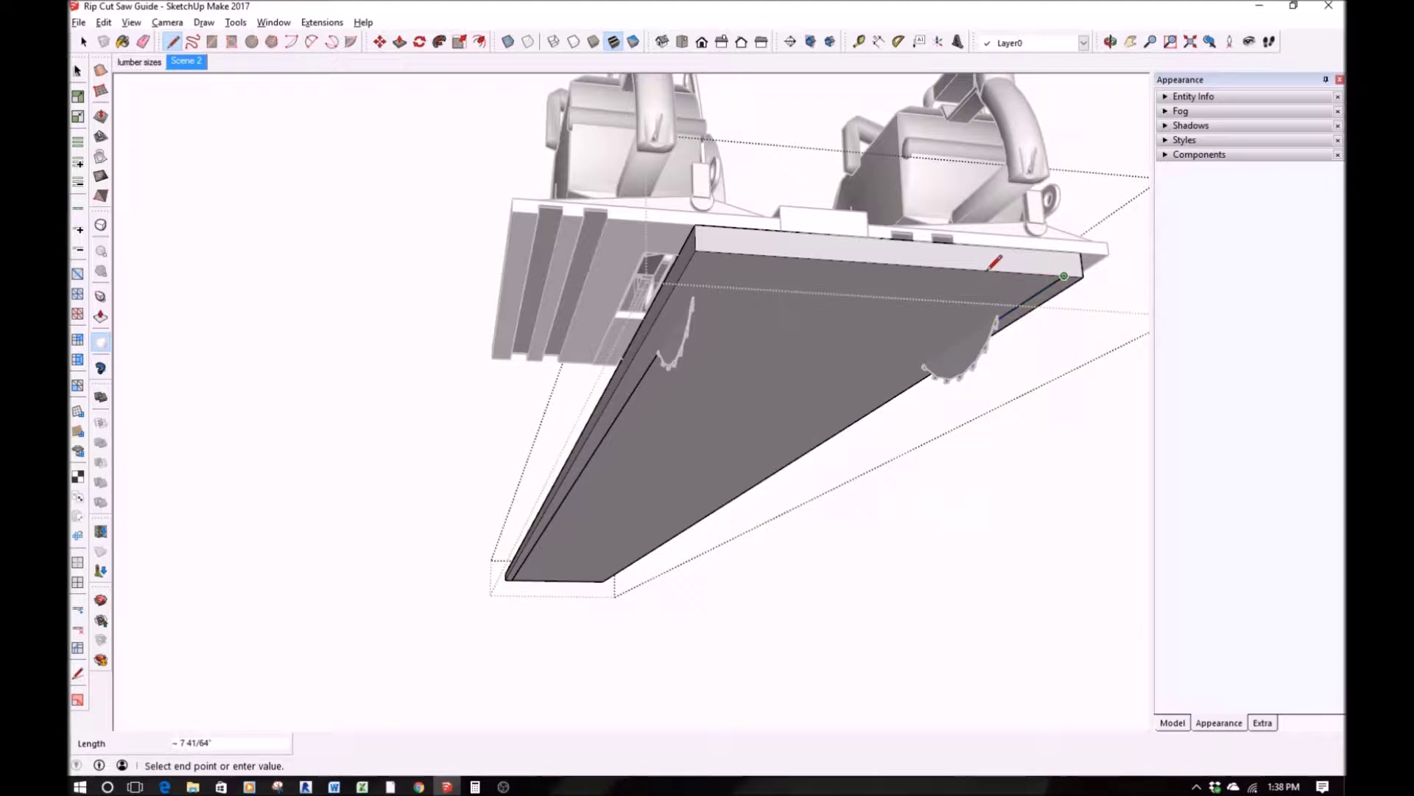
key(r)
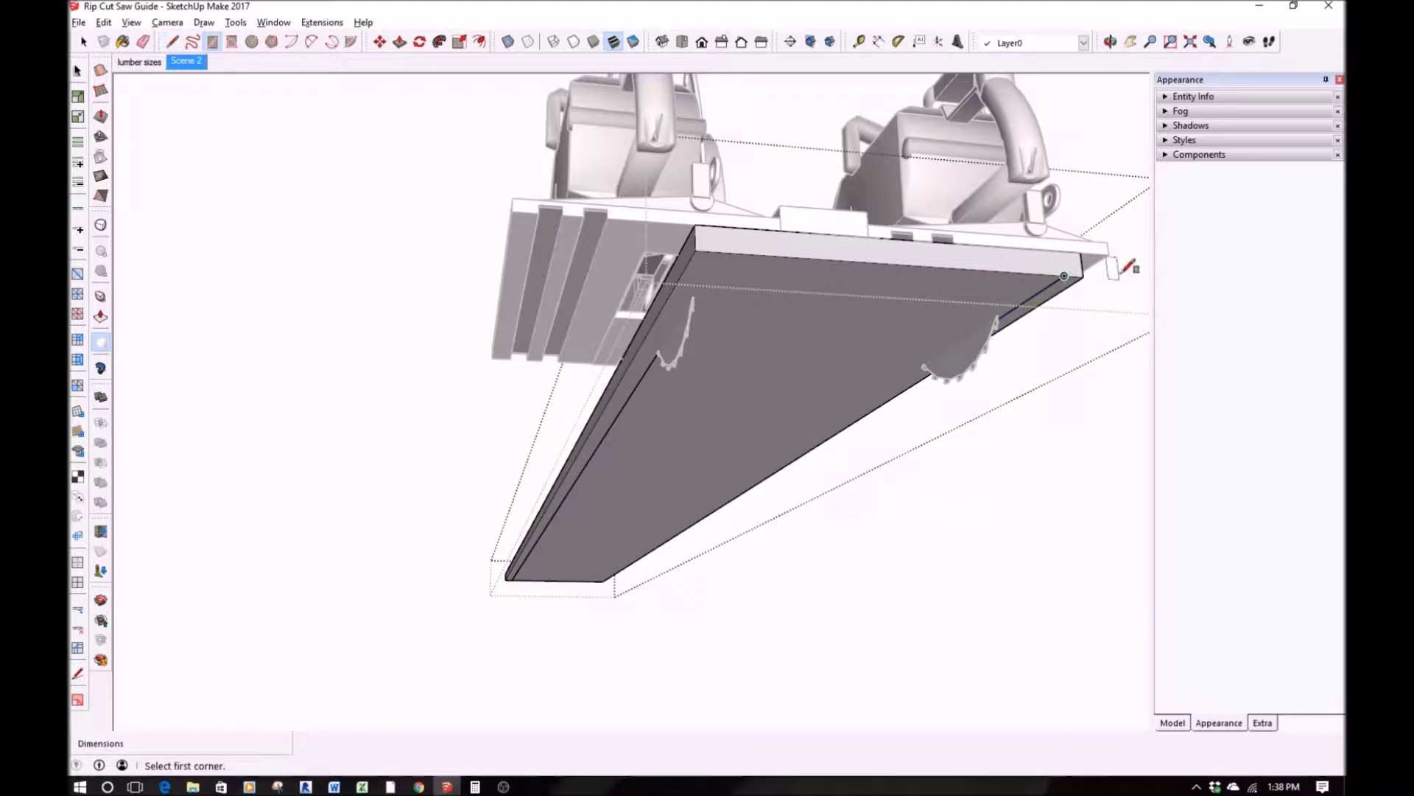
click(1064, 274)
click(514, 579)
Push the edge strip 3/4" into the board and exit the group
key(c)
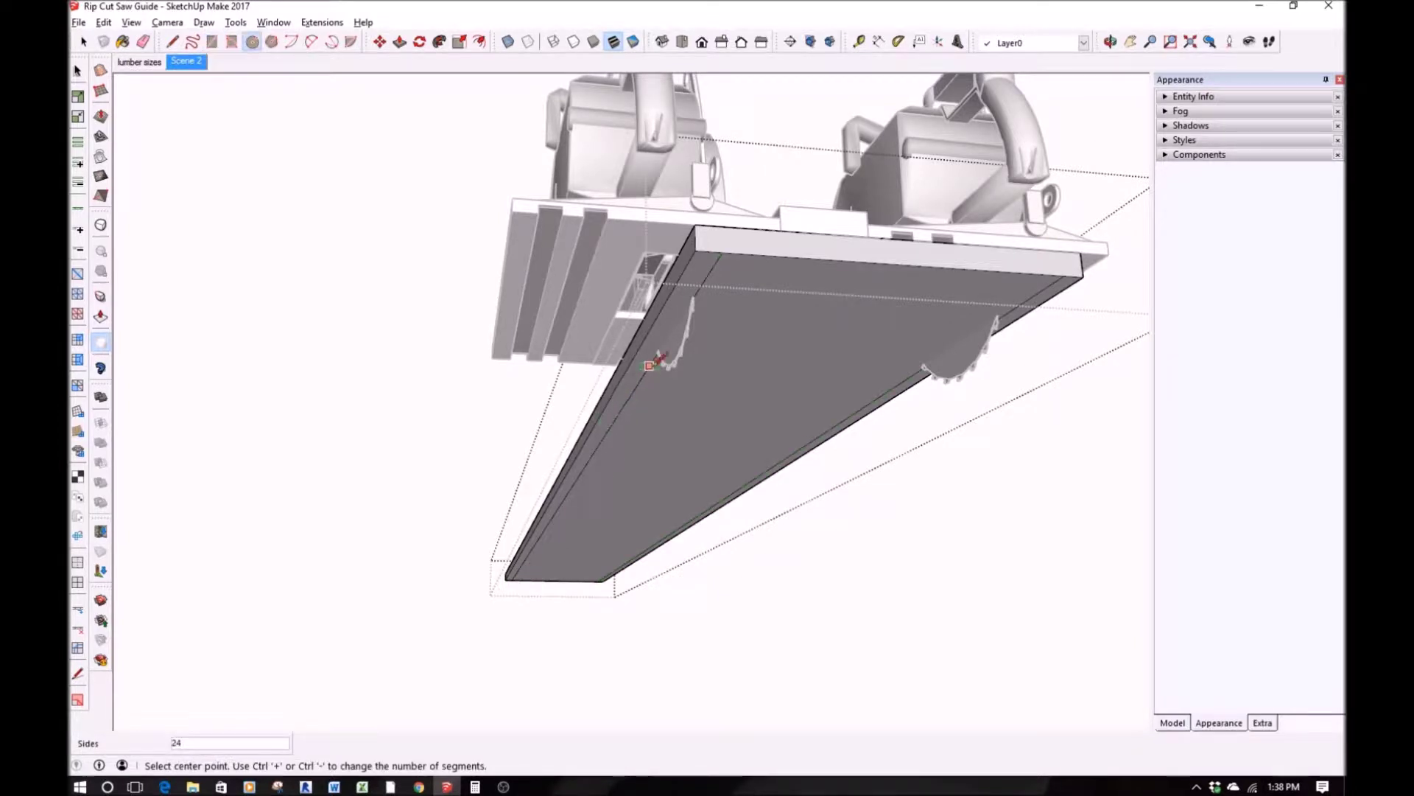
key(p)
click(640, 368)
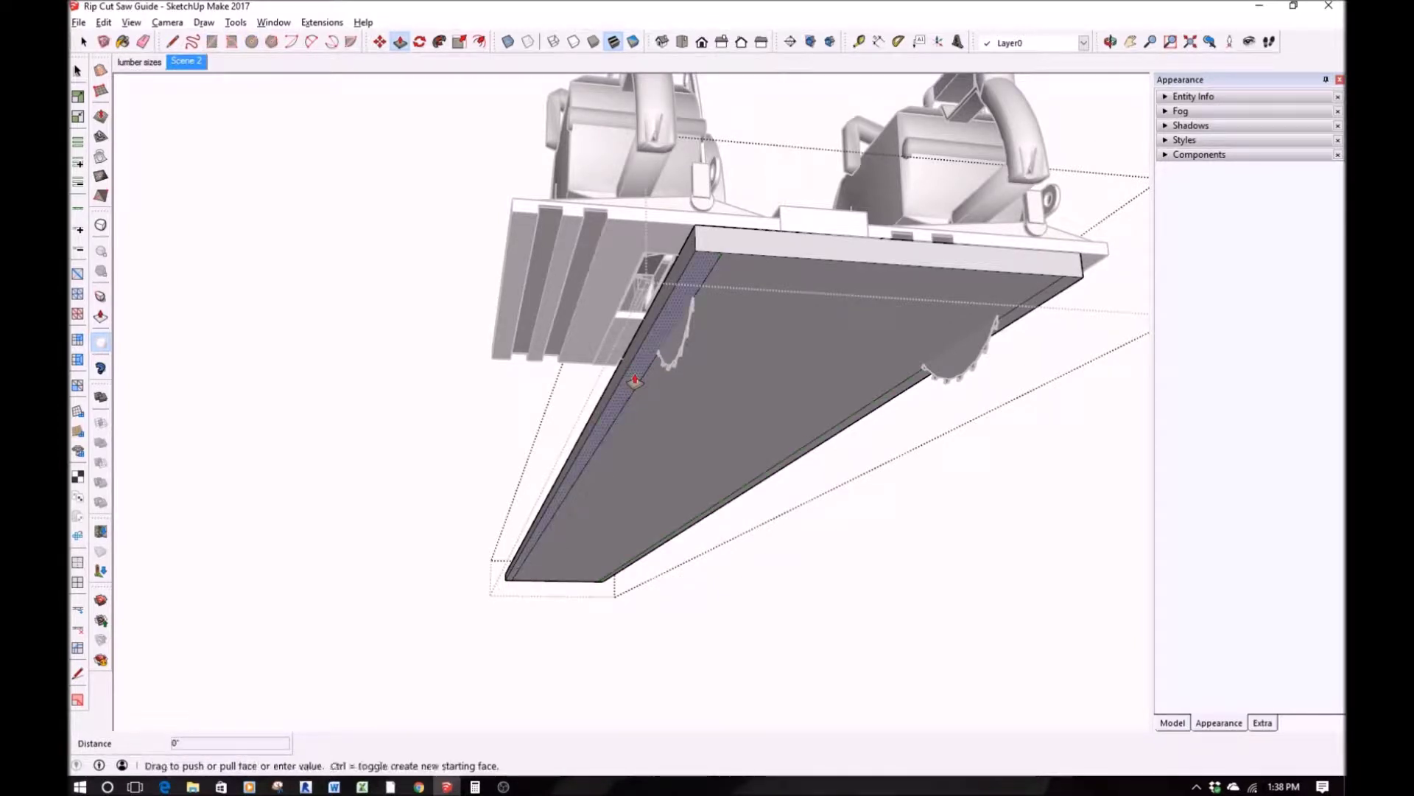
click(729, 350)
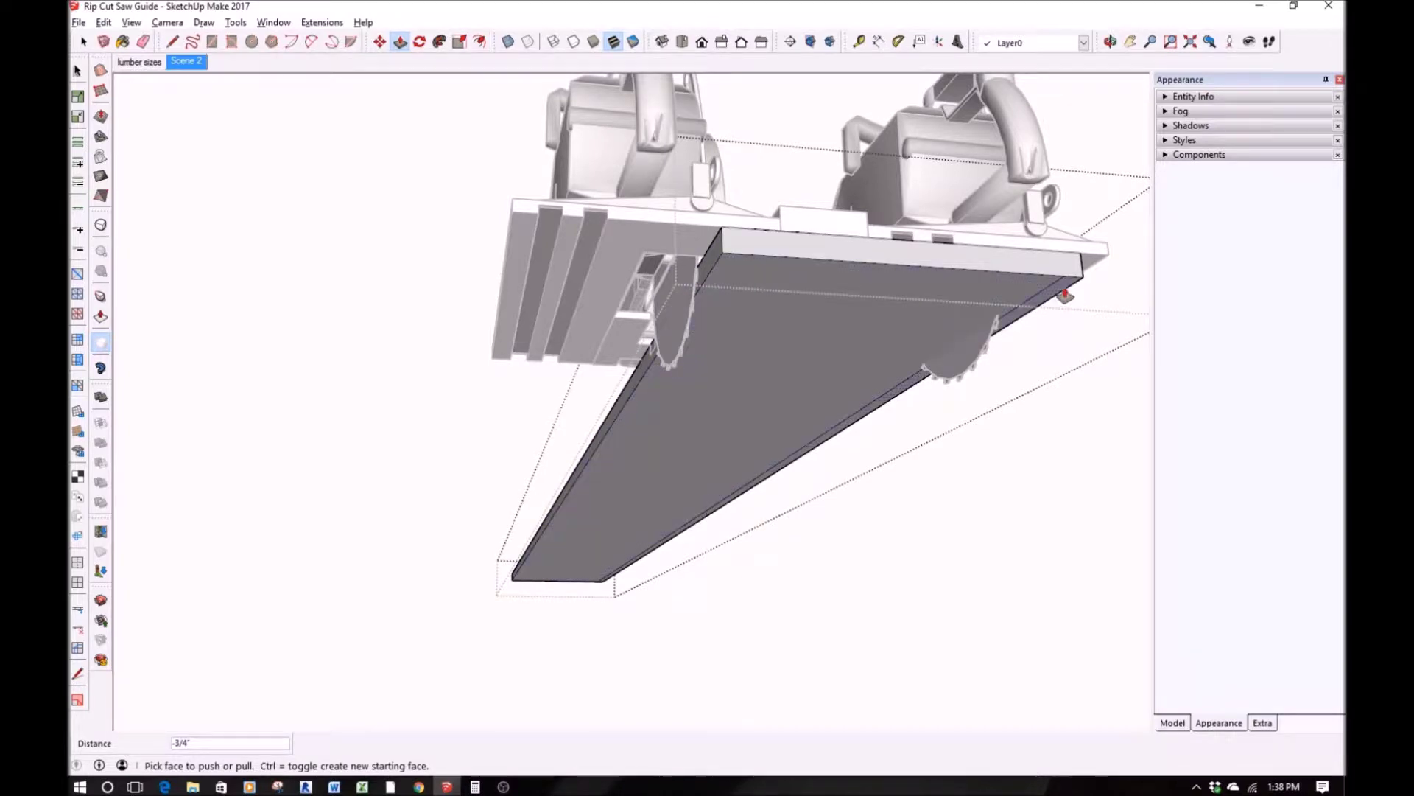
click(1065, 294)
key(space)
key(Escape)
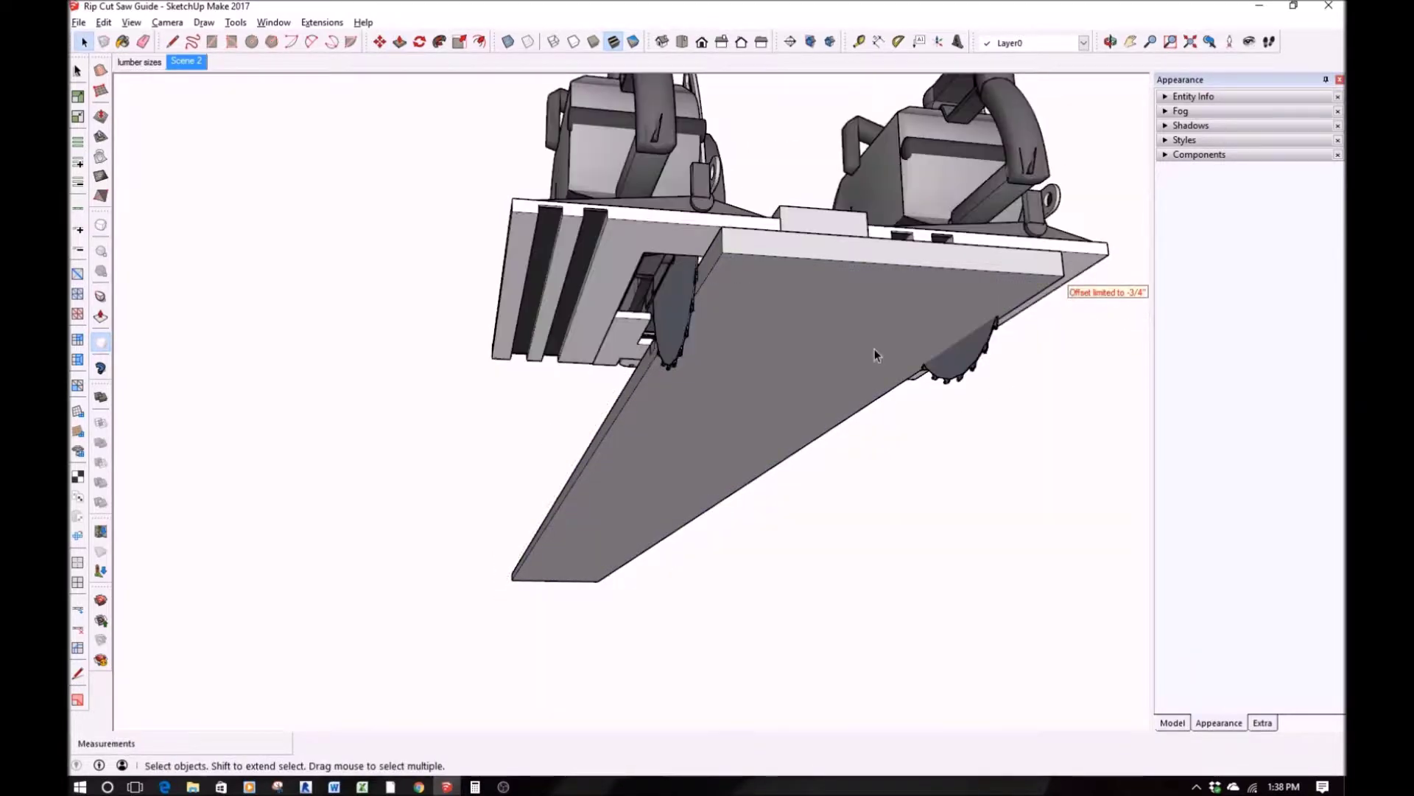
Delete the extra saw copy and zoom back out
click(644, 223)
key(Delete)
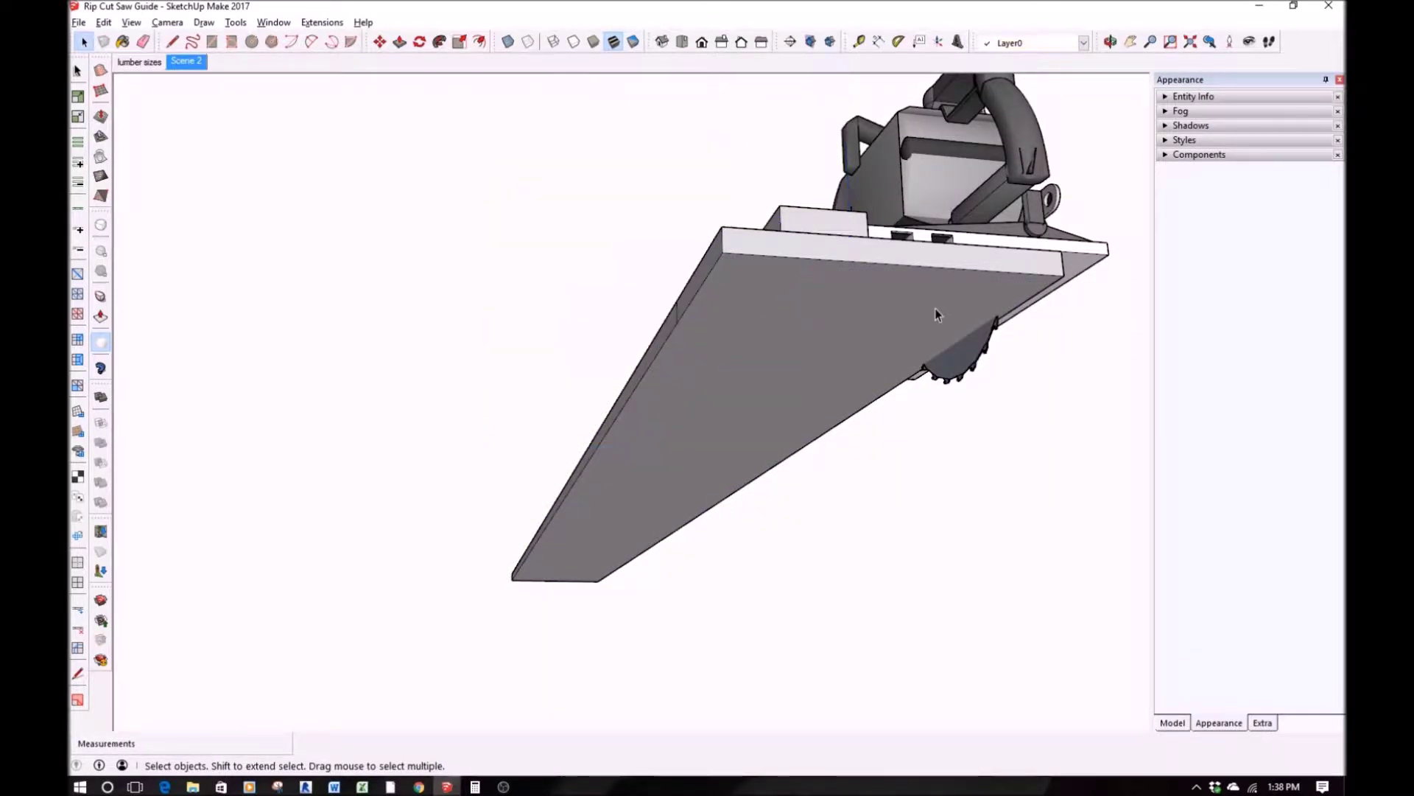
middle_drag(935, 308, 654, 436)
scroll(597, 514, down, 3)
Move the saw to a new position along the guide board
click(654, 436)
key(m)
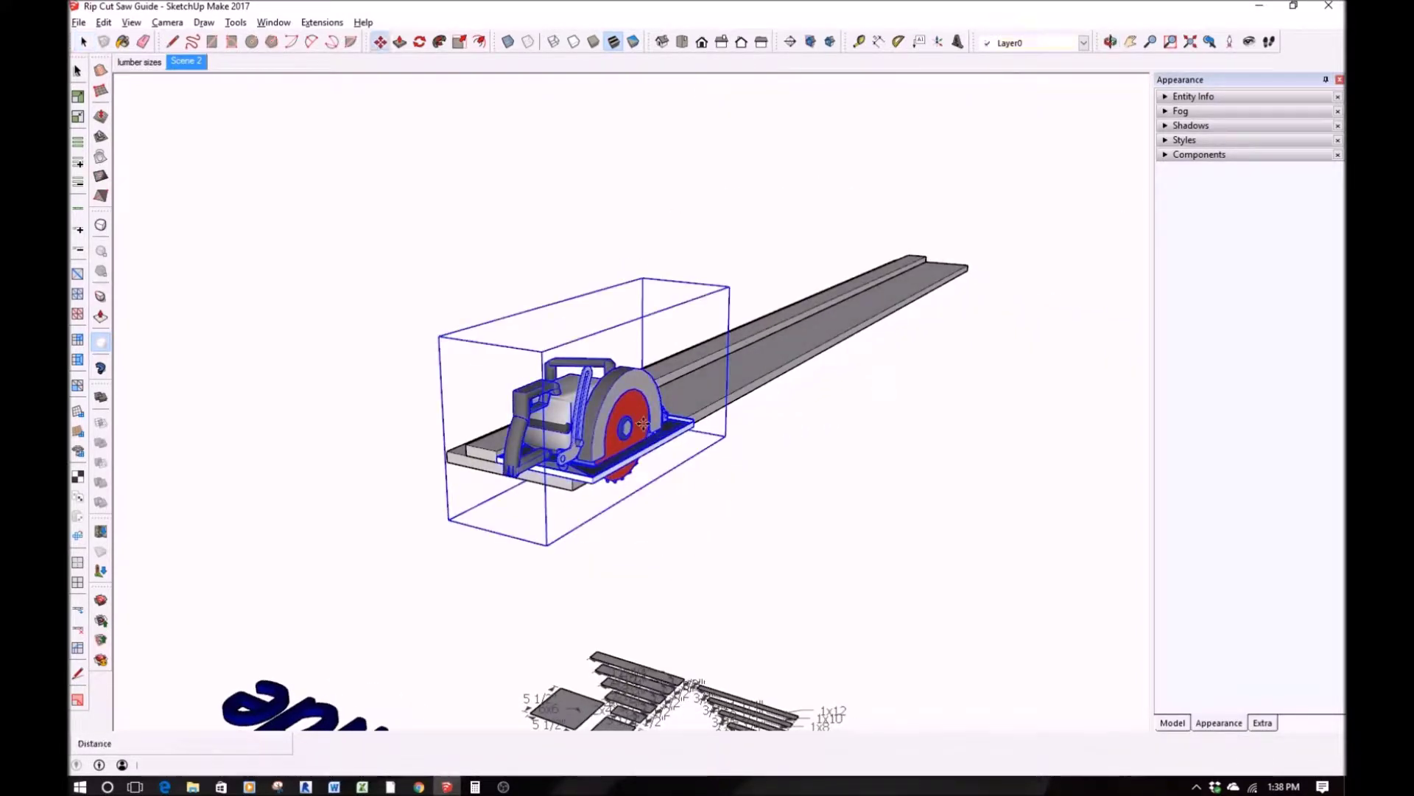
click(694, 501)
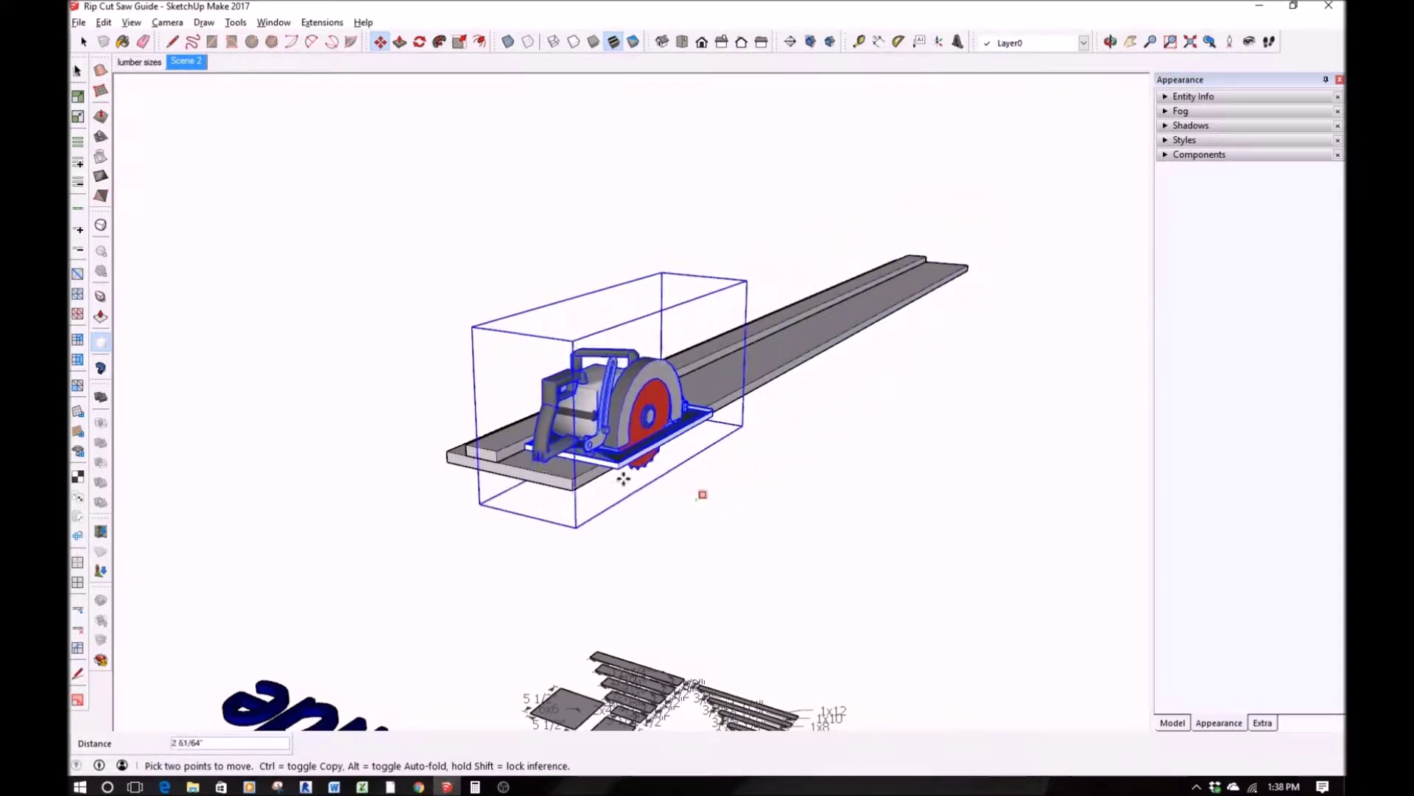
key(space)
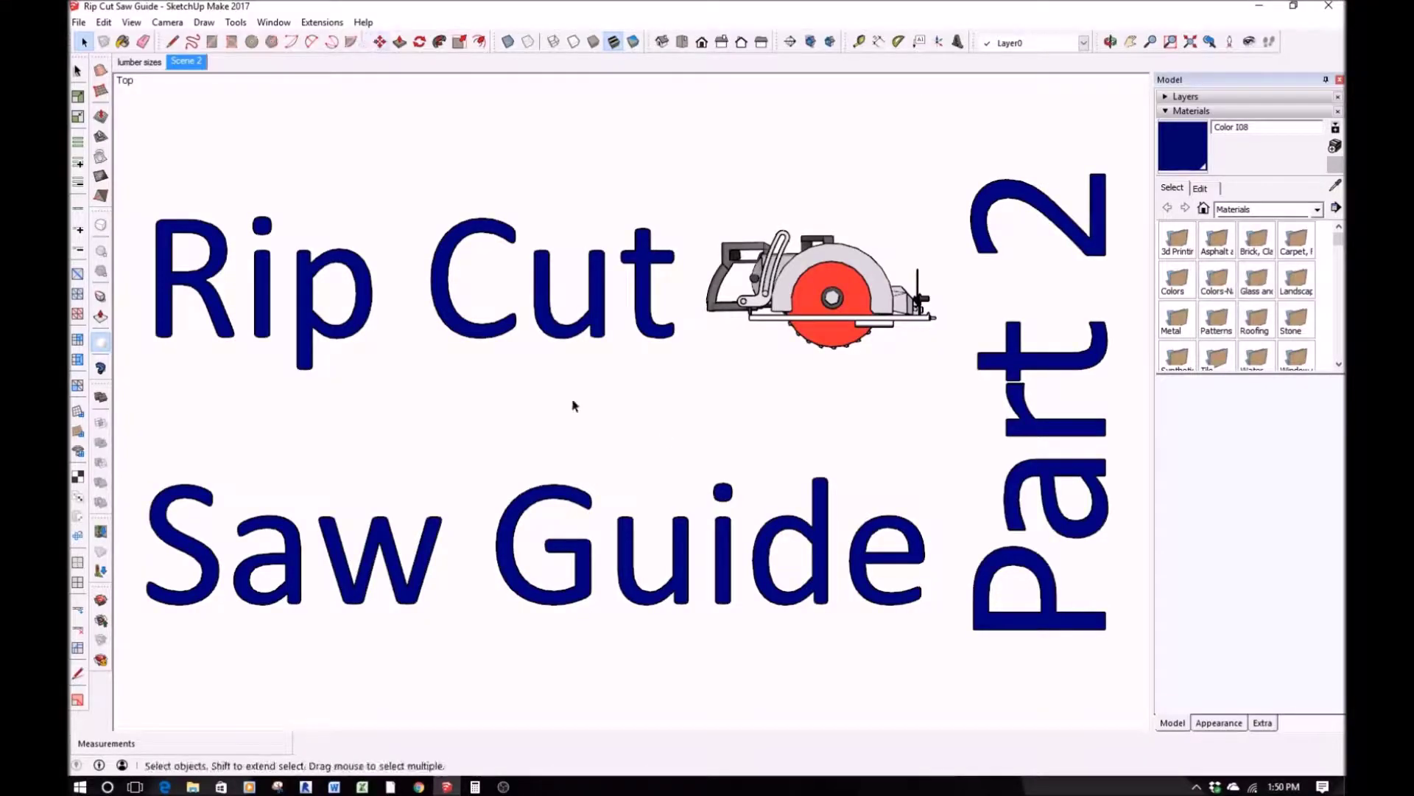
Trace the 1x12 outline with a rectangle and extrude it 8' into a board
scroll(693, 343, down, 3)
middle_drag(688, 370, 516, 412)
key(space)
scroll(445, 442, up, 5)
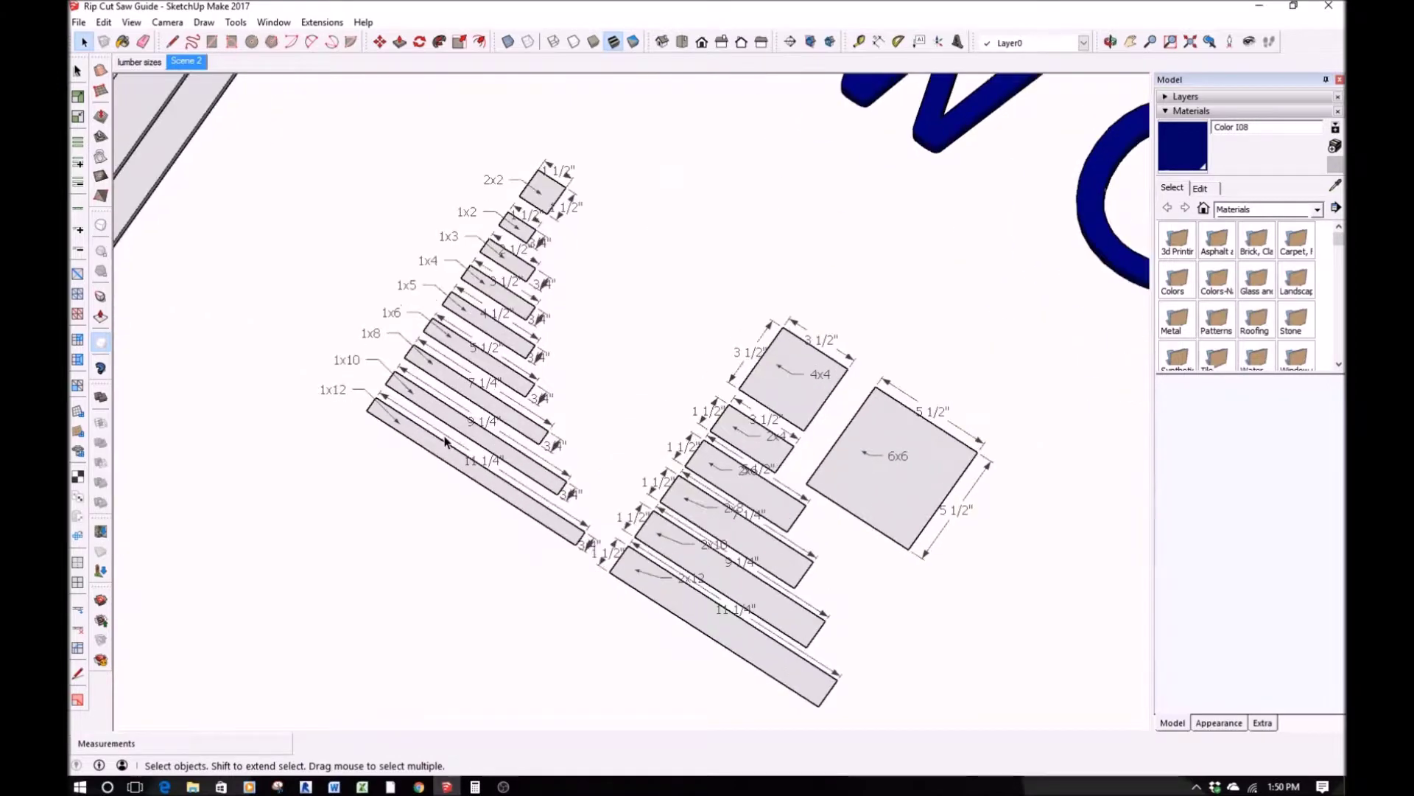
key(r)
click(376, 397)
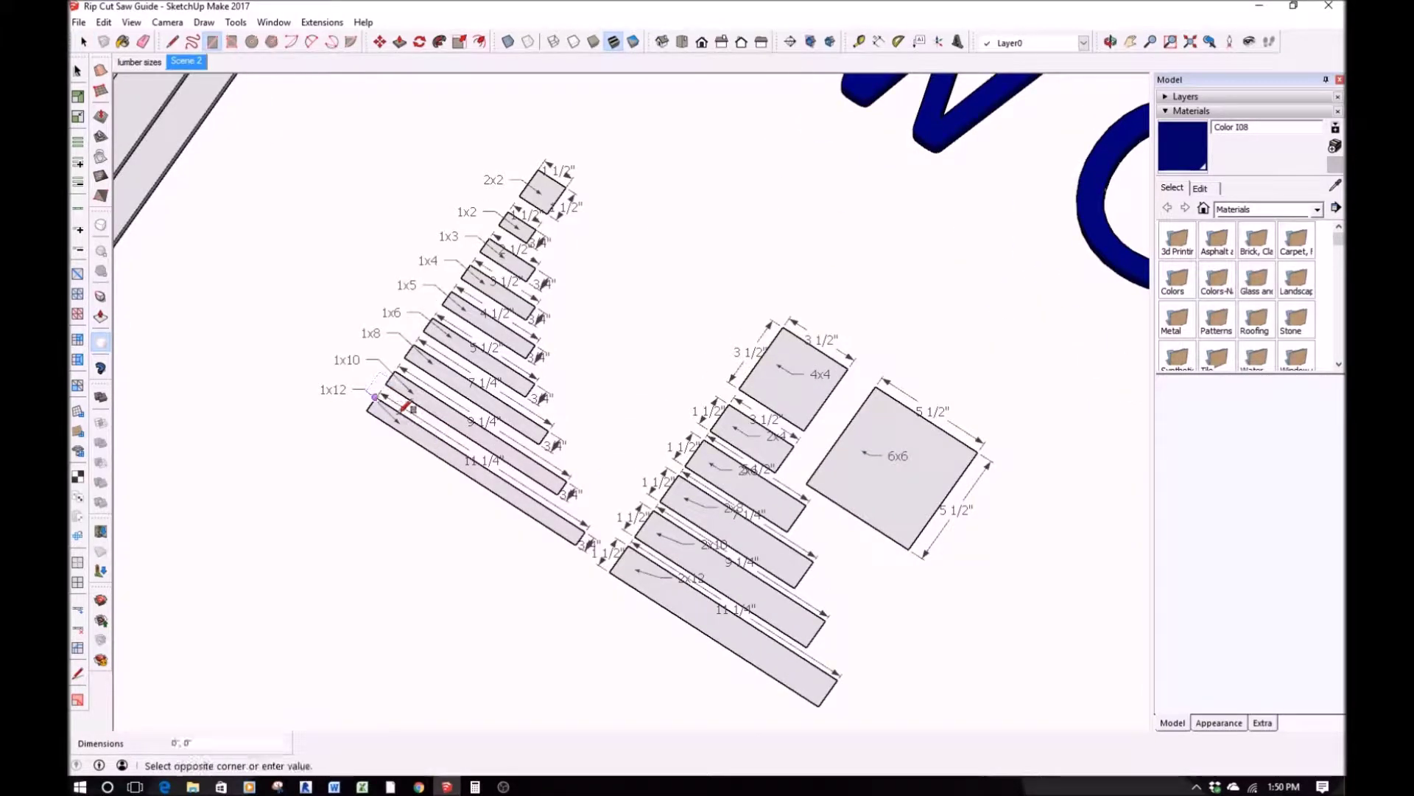
key(p)
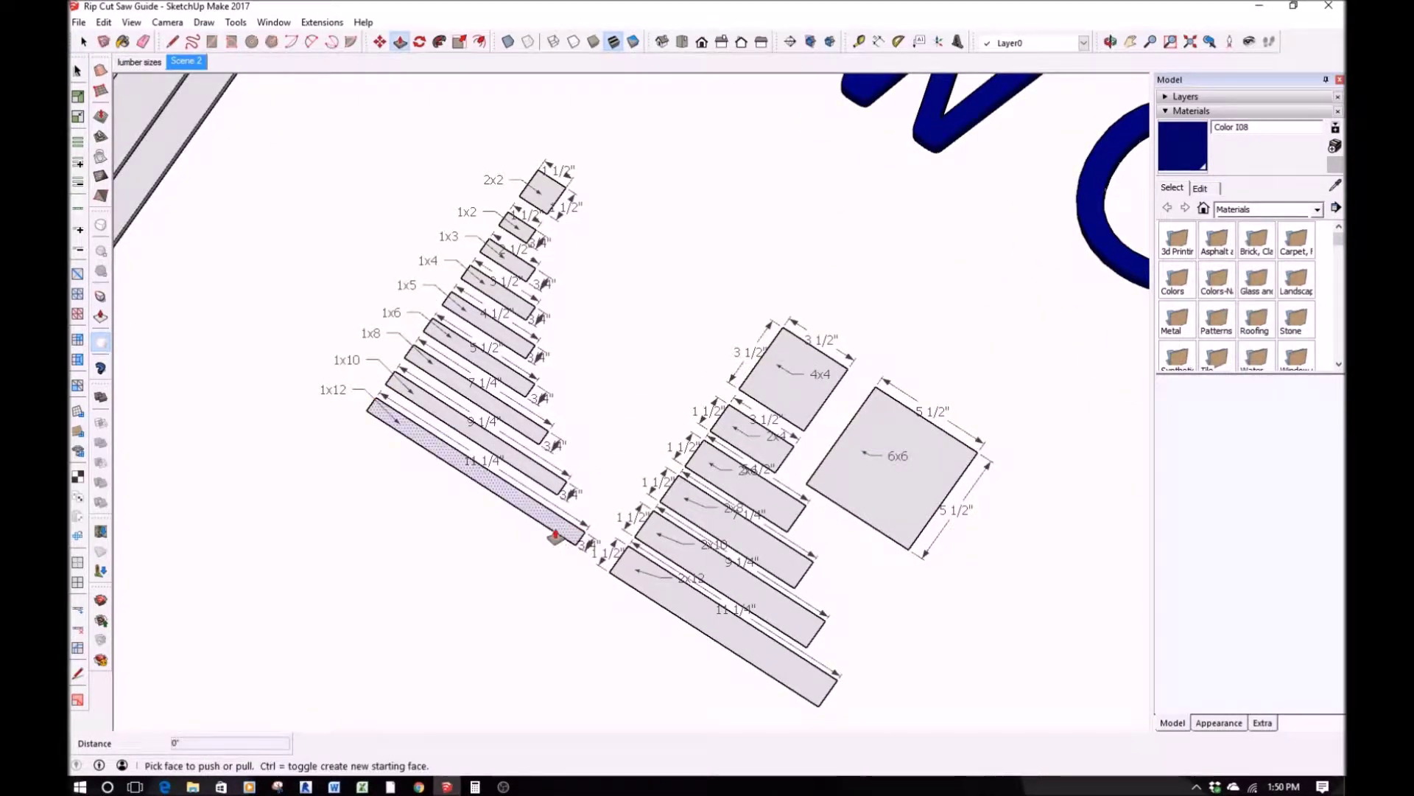
click(554, 534)
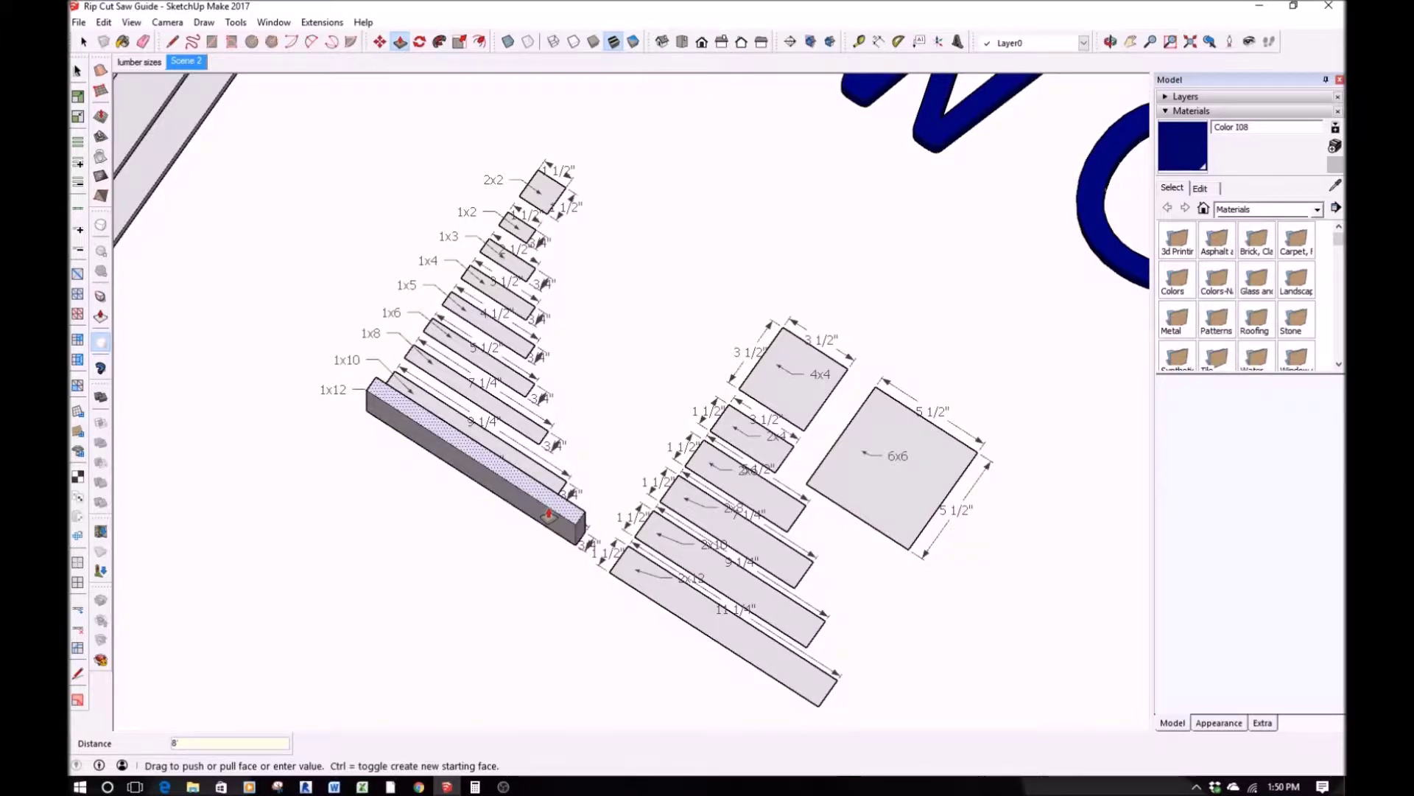
key(Return)
key(space)
Group the new board and rotate it 90 degrees
right_click(431, 322)
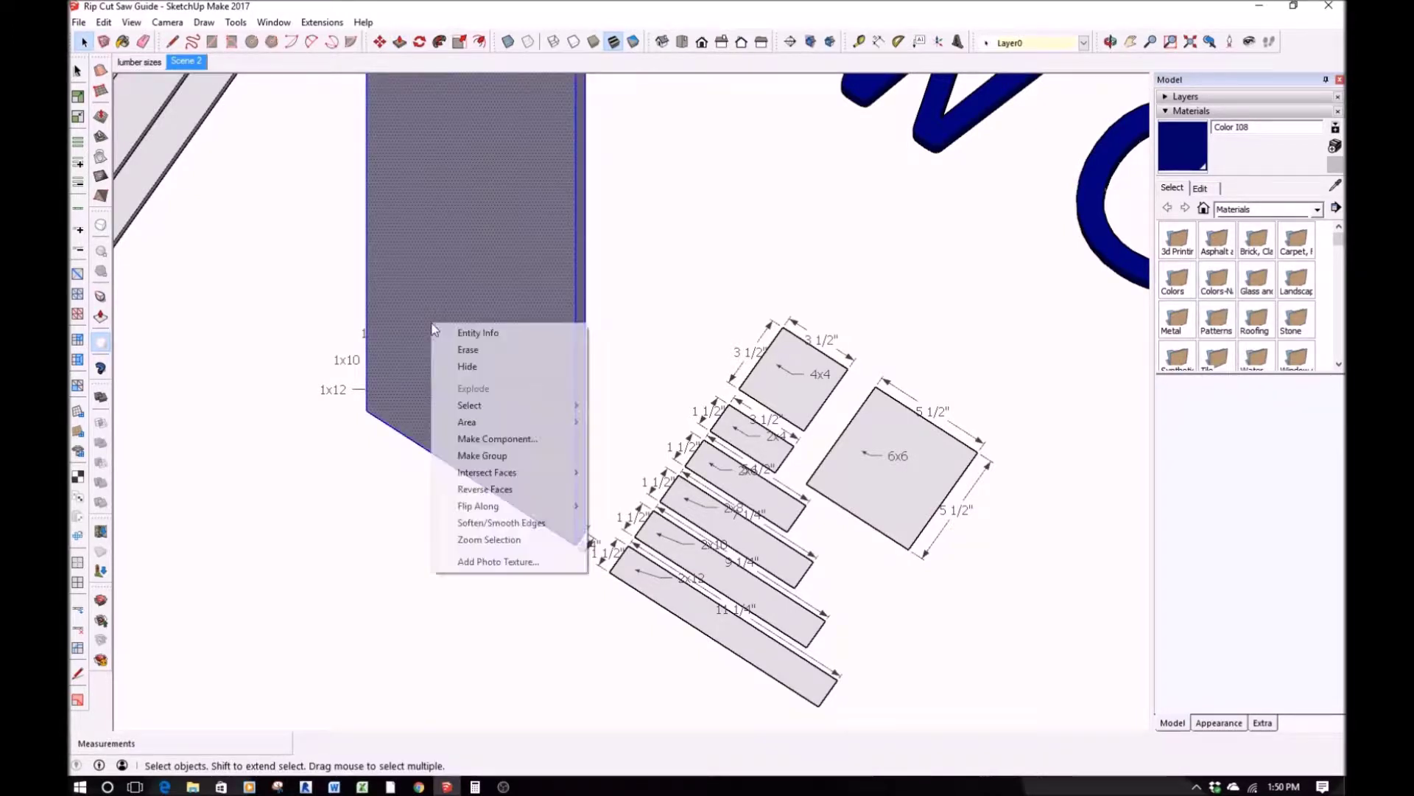
click(492, 457)
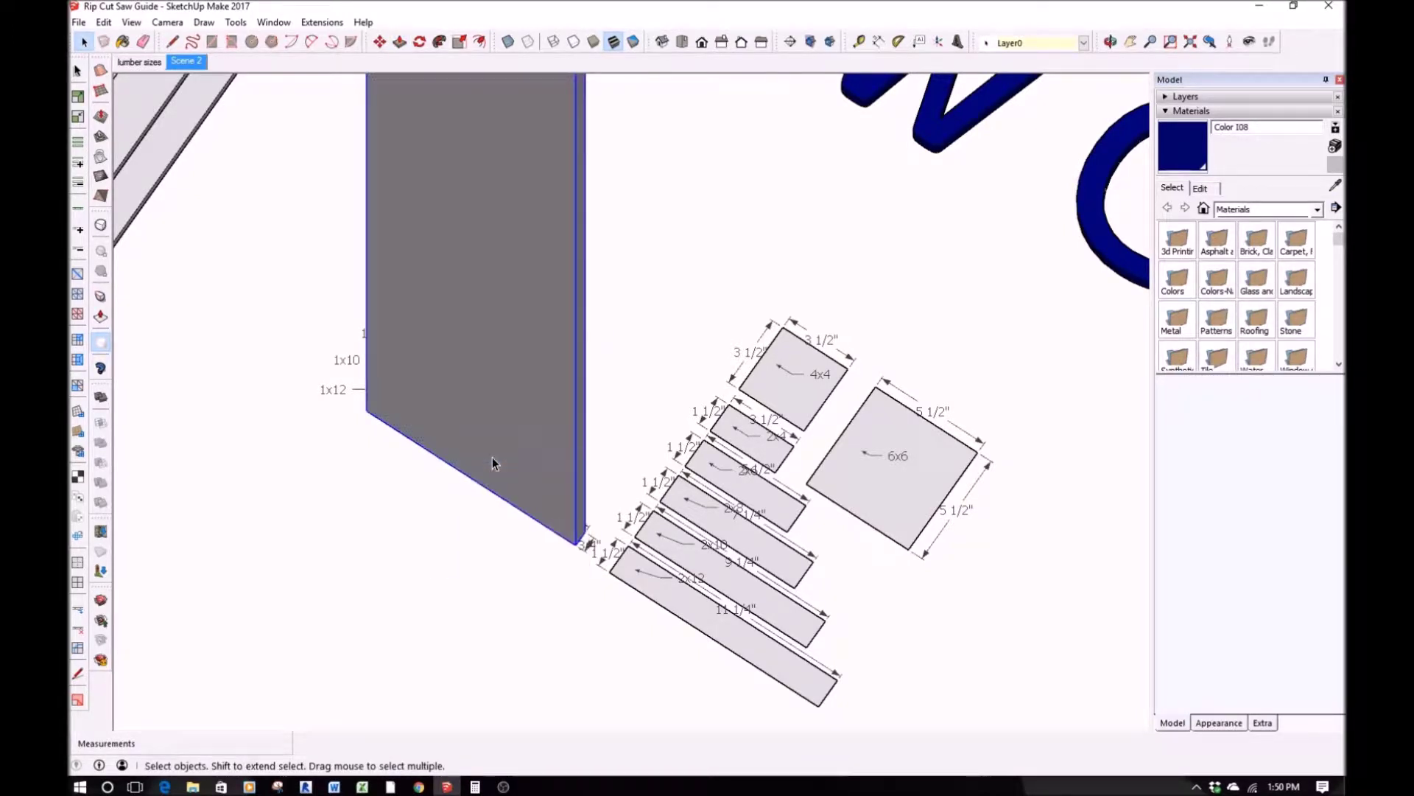
middle_drag(493, 457, 508, 426)
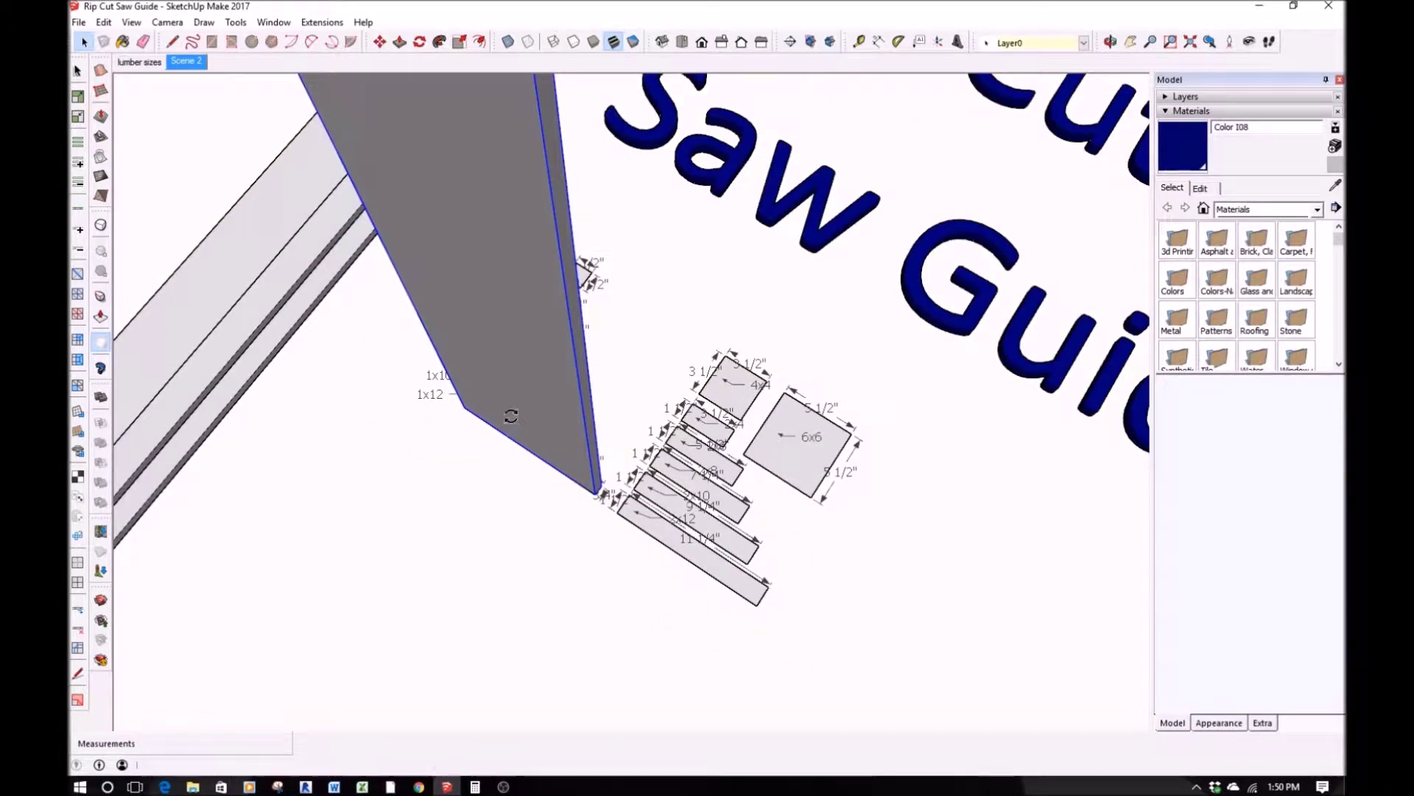
key(q)
click(593, 415)
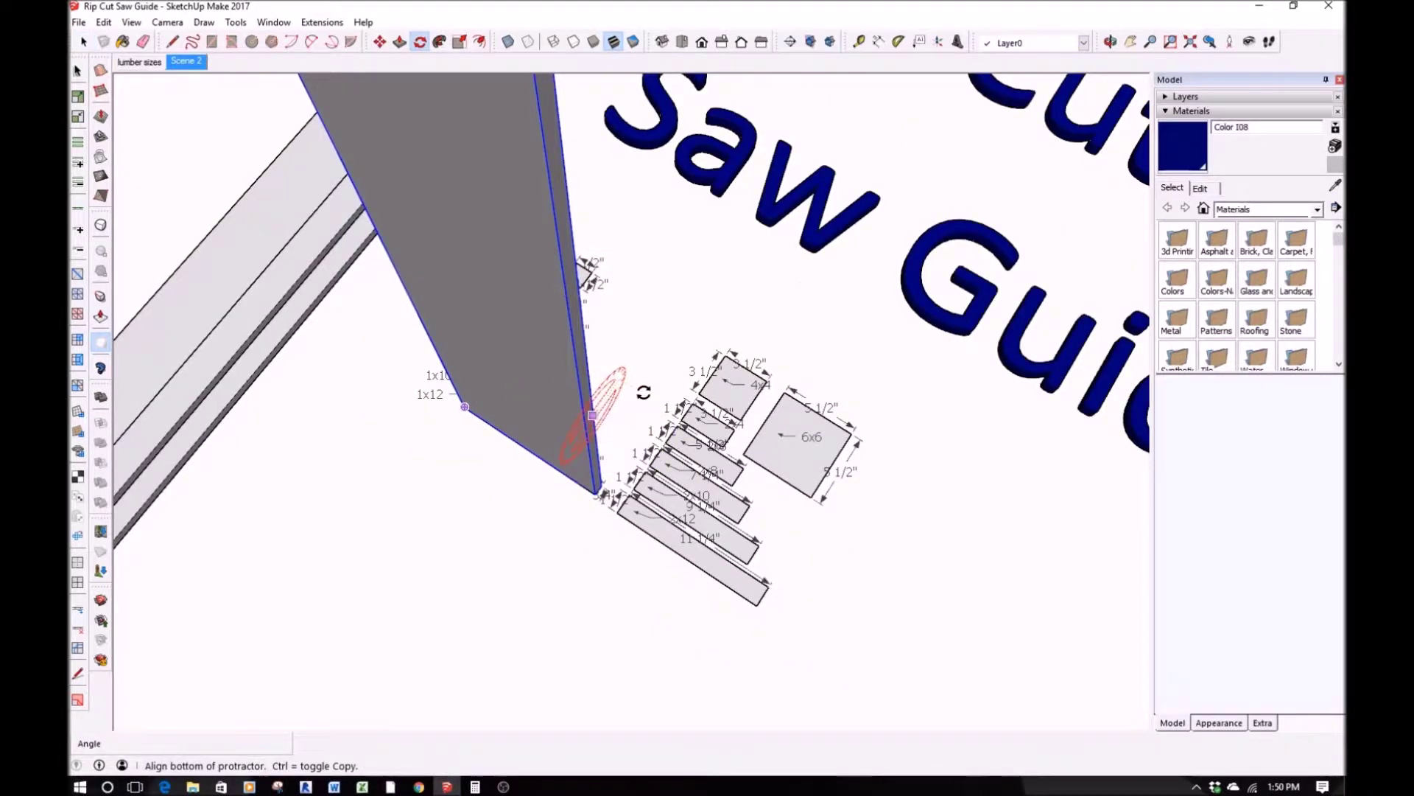
click(643, 391)
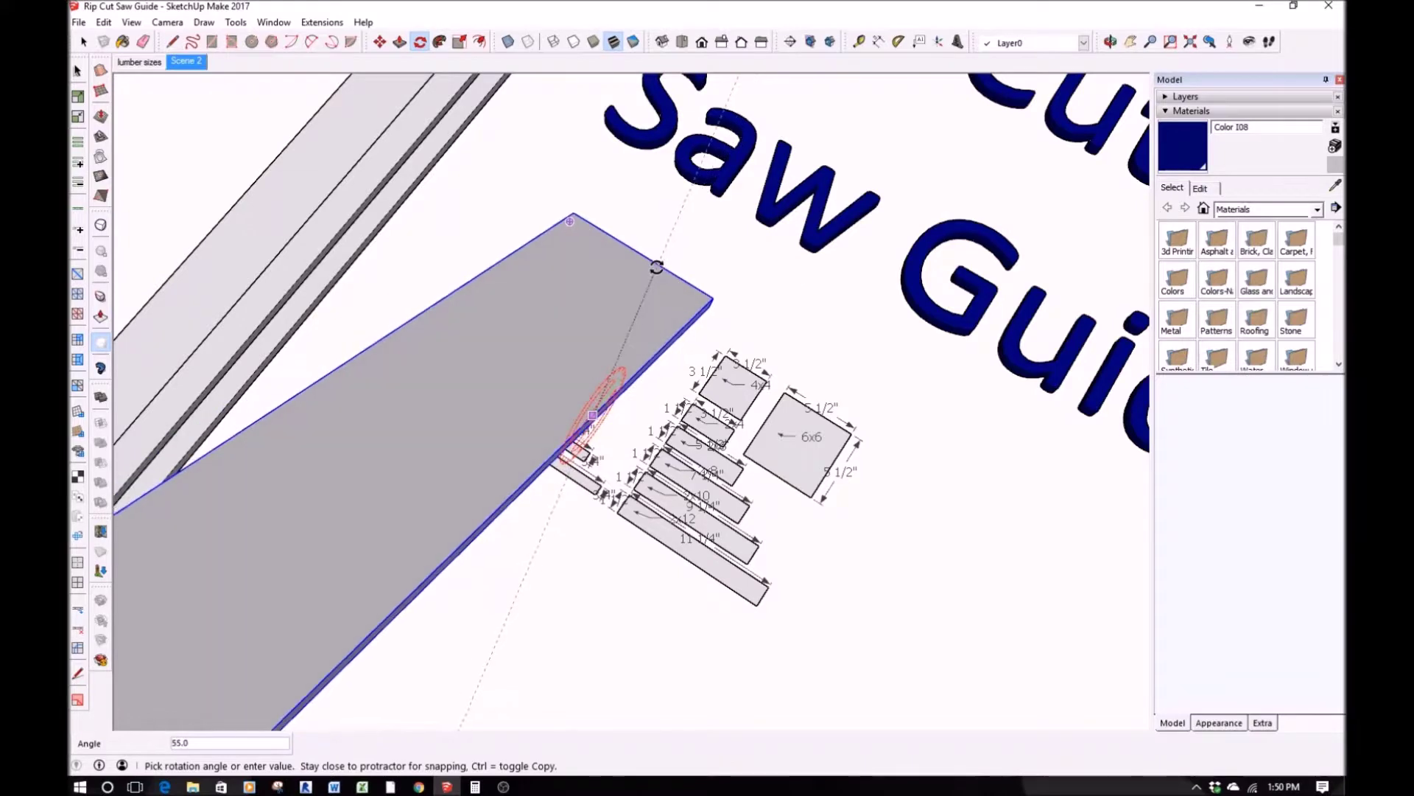
text(90)
key(Return)
Move the second board to a new spot beside the title
key(m)
scroll(500, 412, down, 6)
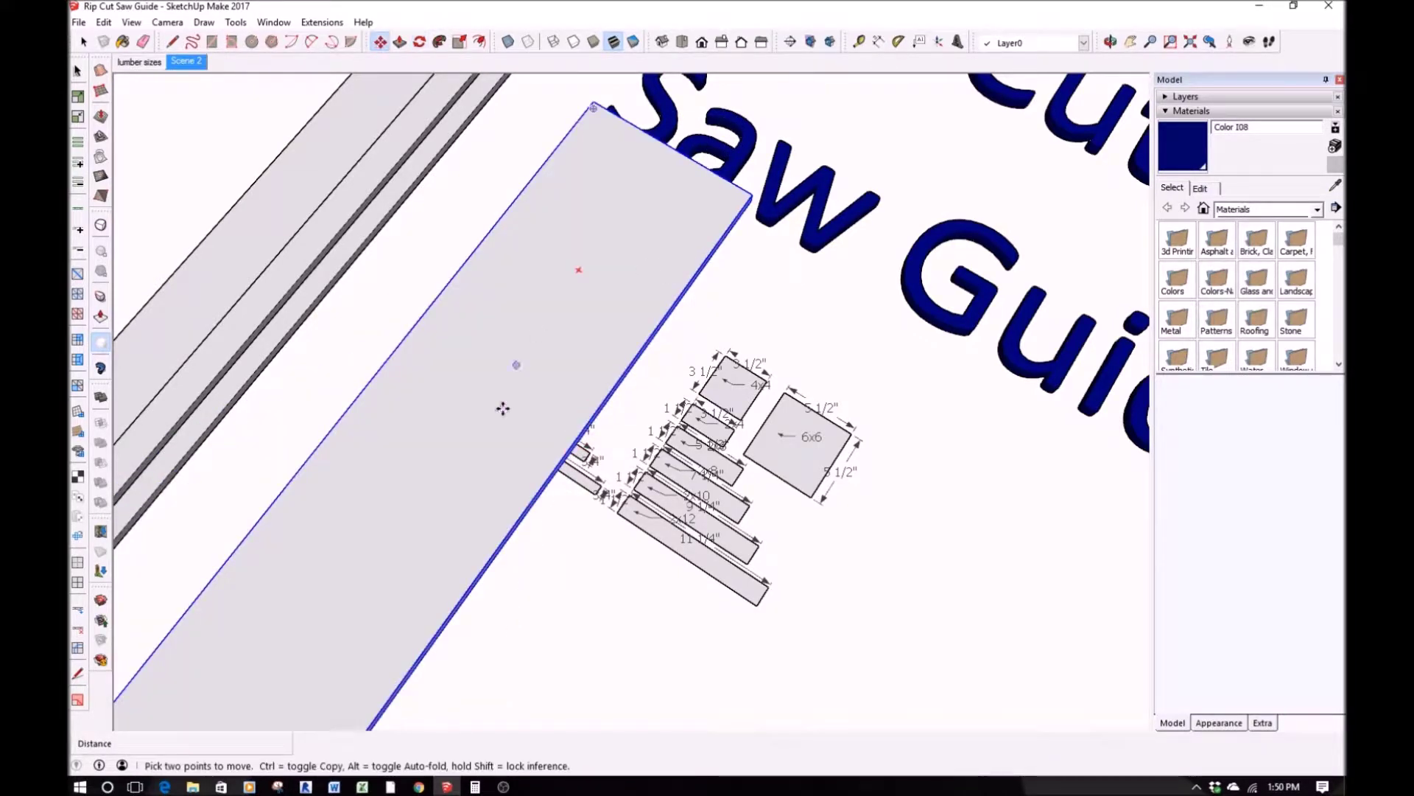
click(848, 465)
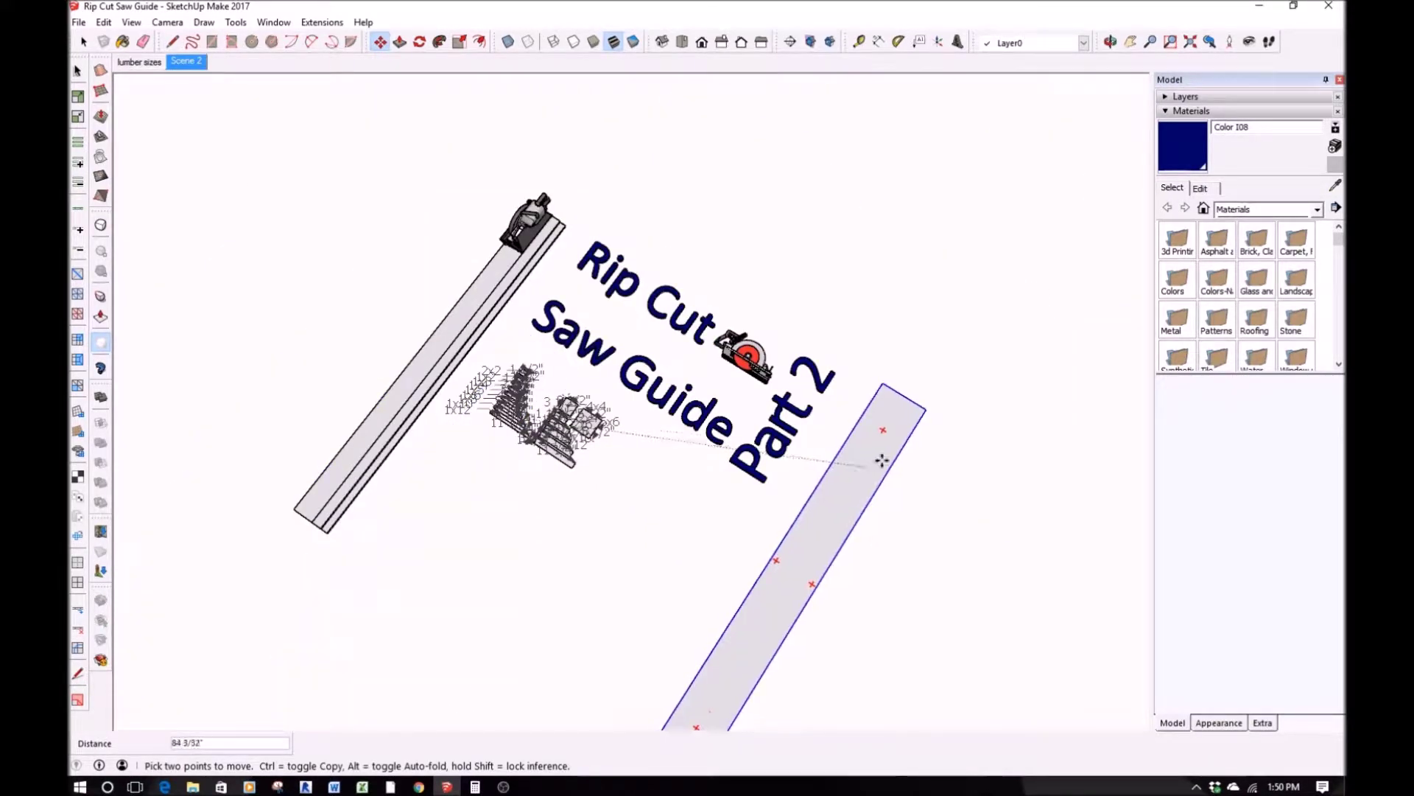
click(897, 436)
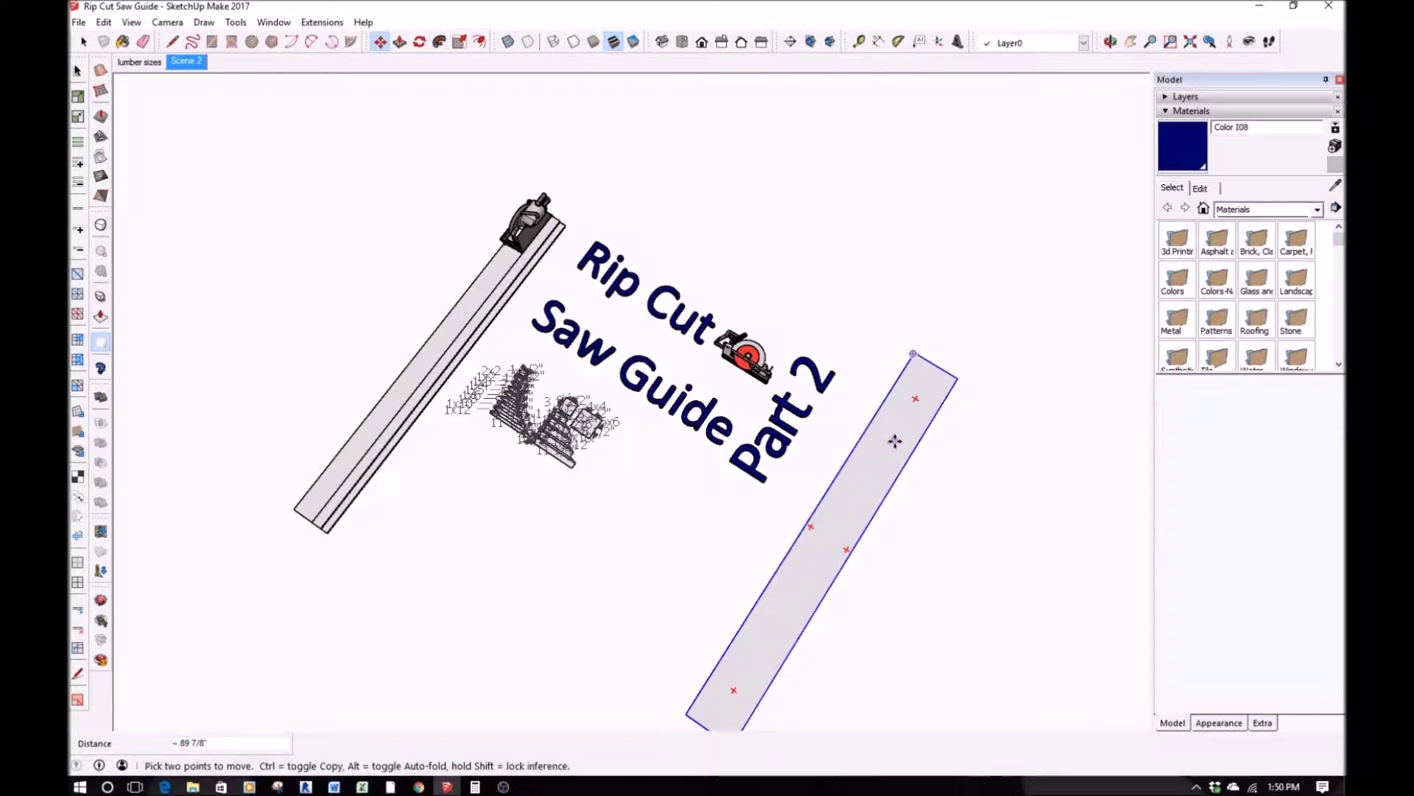
click(879, 457)
key(Escape)
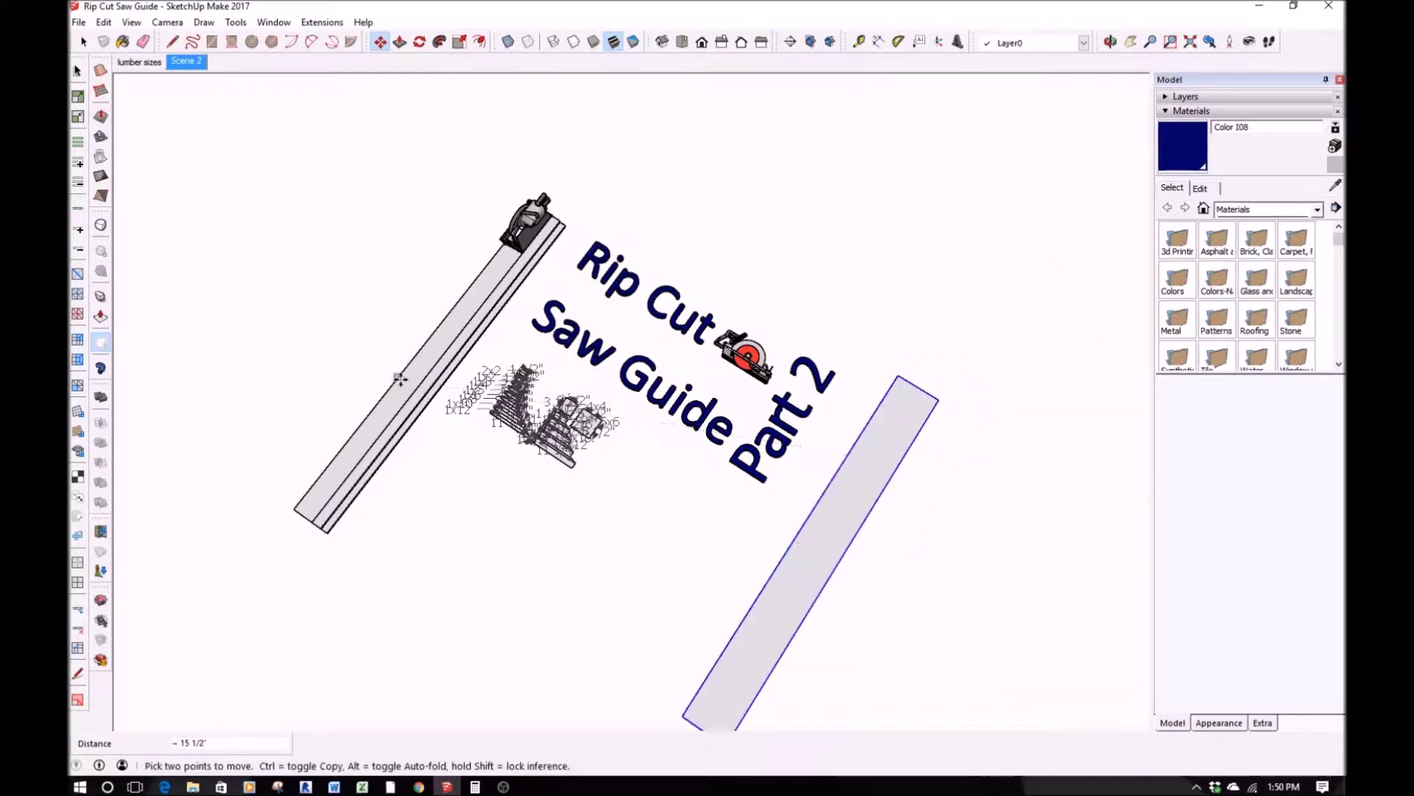
Copy the circular saw from the rail onto the second board
key(space)
click(514, 230)
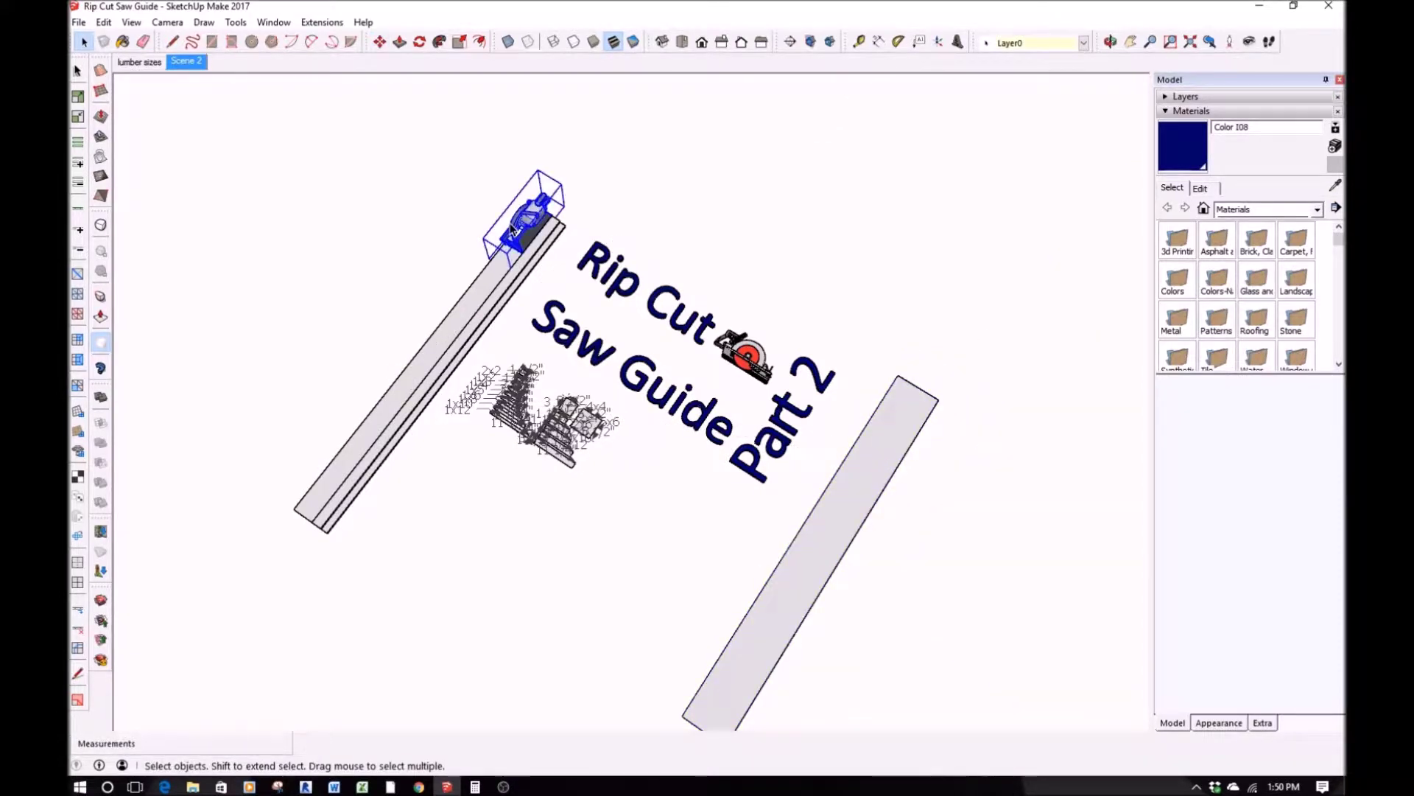
key(m)
click(535, 198)
key(ctrl)
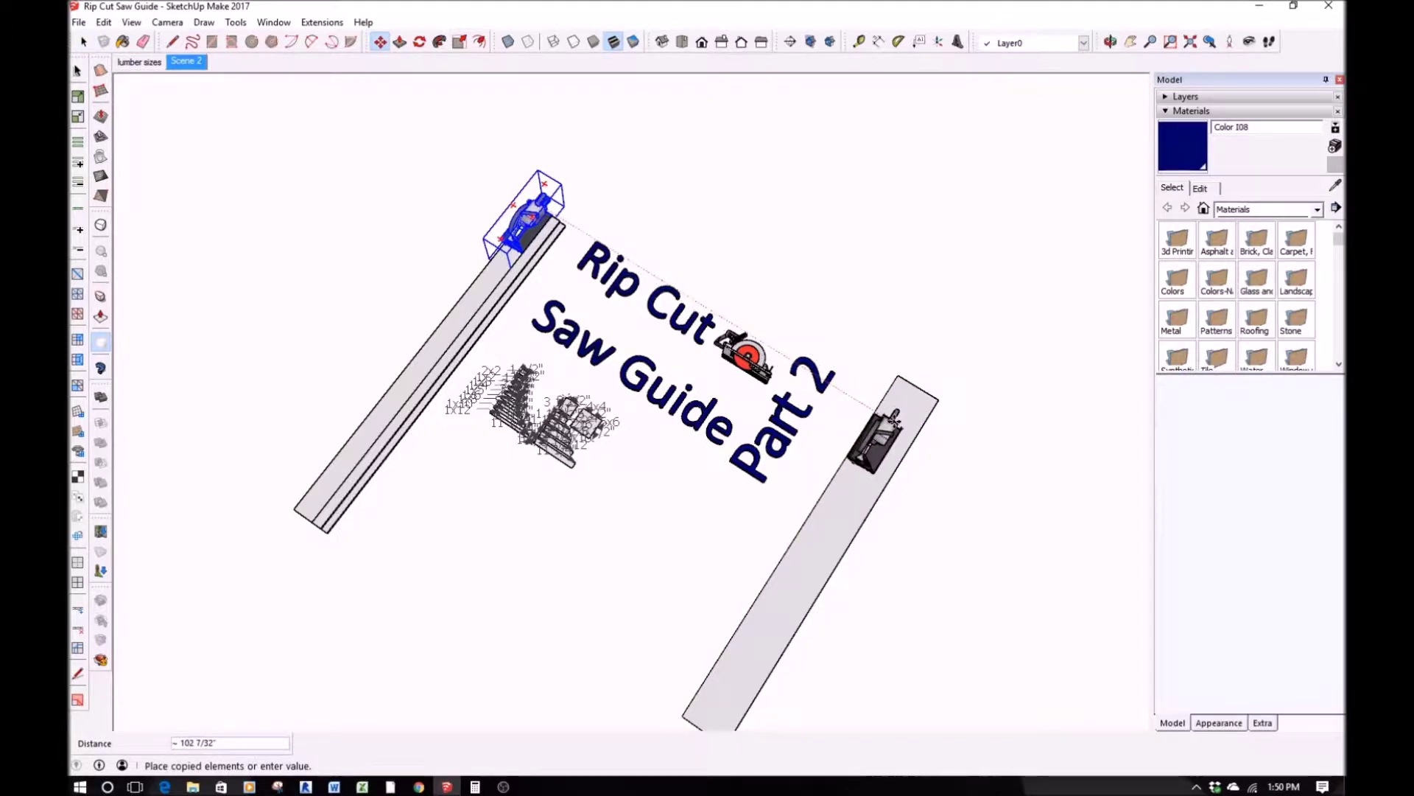
click(907, 460)
middle_drag(909, 467, 227, 246)
Inside the board group, draw a 1/2" offset line from the saw base corner to the front edge
scroll(467, 537, up, 6)
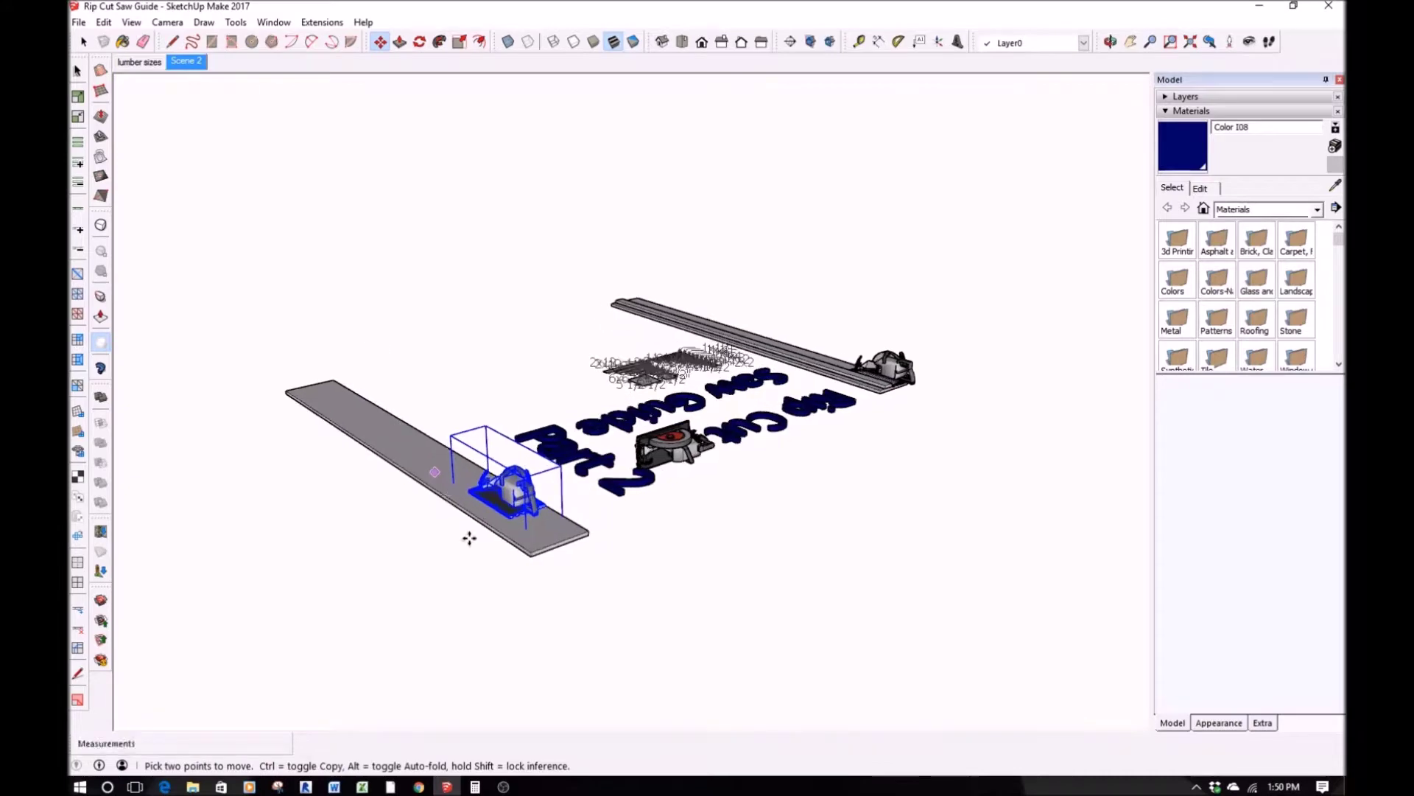
middle_drag(518, 555, 376, 526)
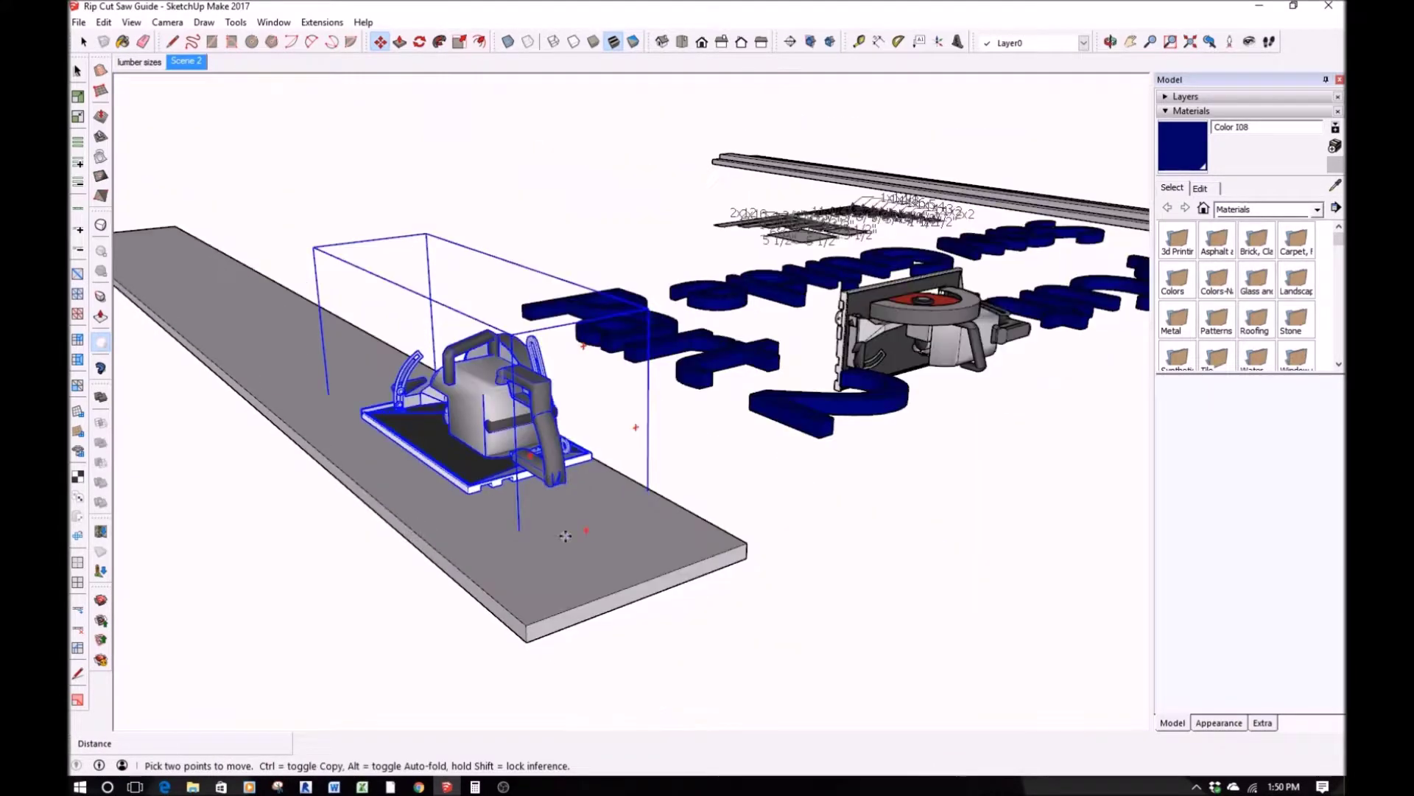
middle_drag(565, 536, 475, 484)
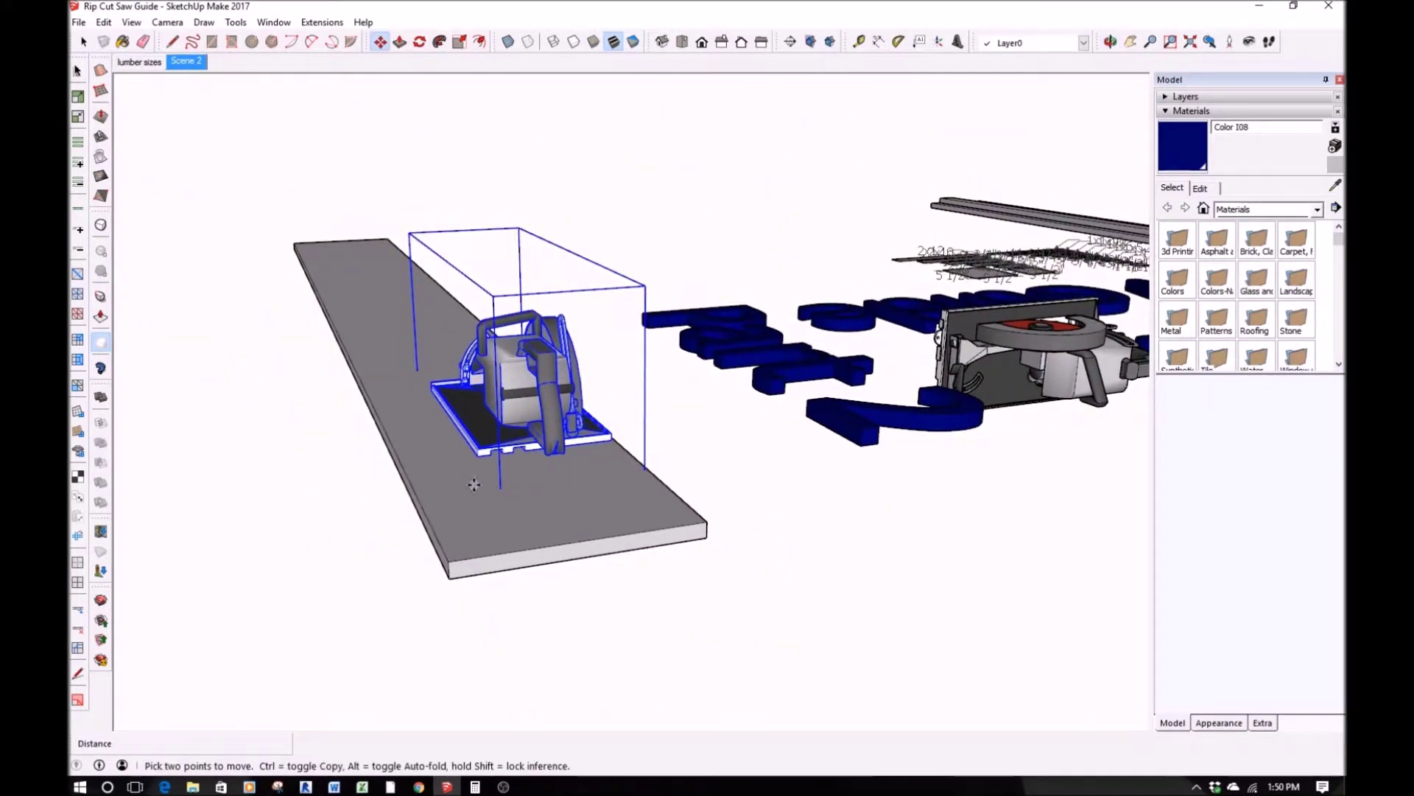
key(space)
scroll(461, 508, up, 3)
double_click(460, 511)
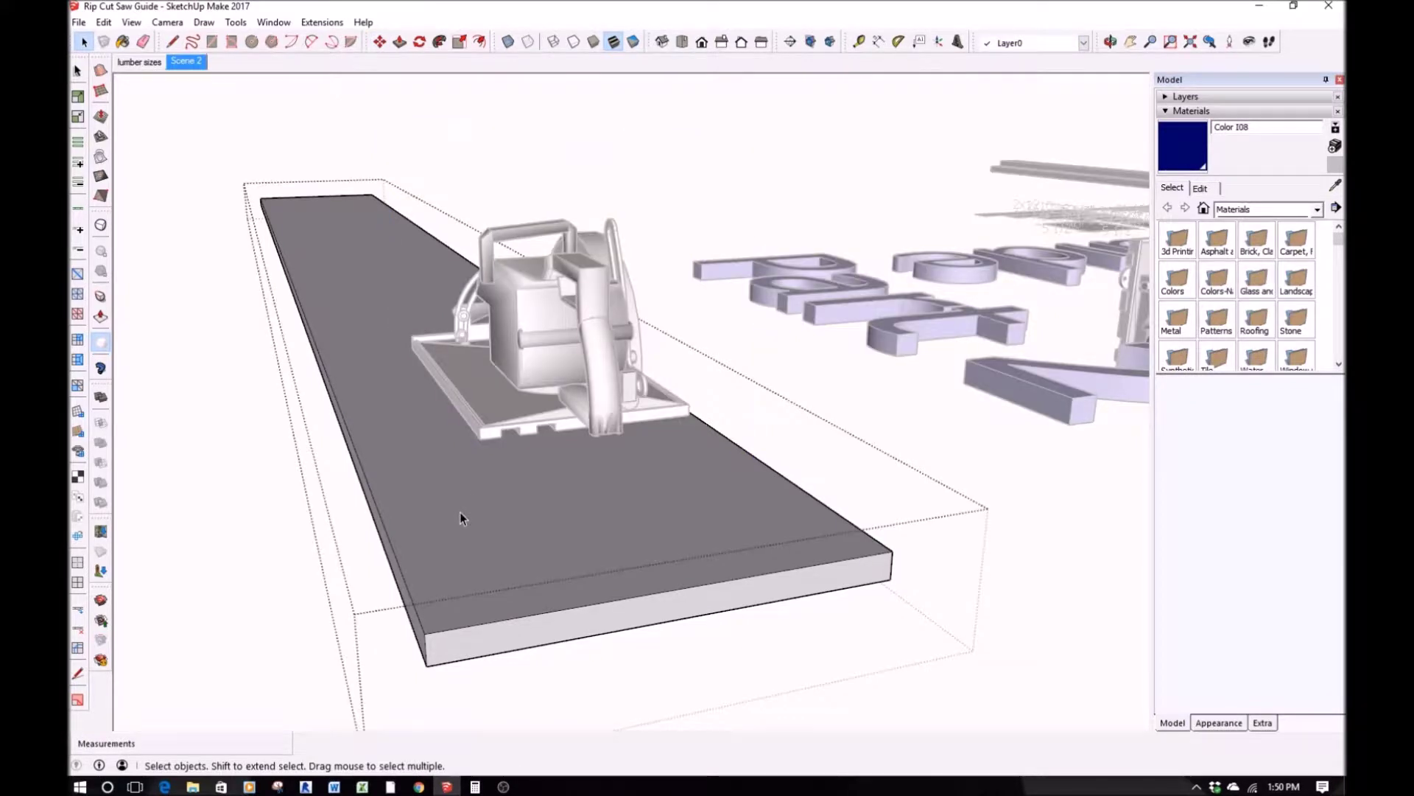
key(l)
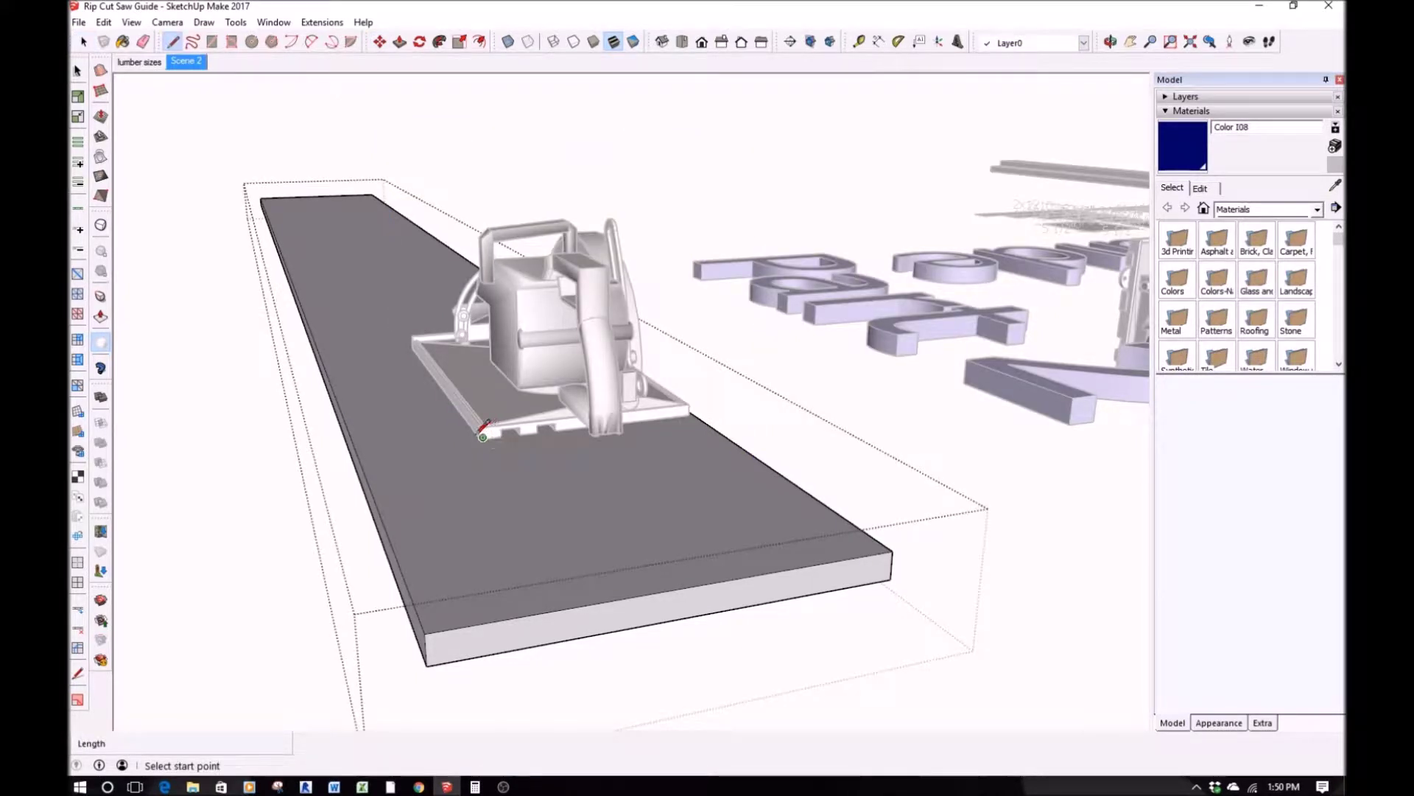
click(483, 437)
scroll(523, 483, up, 3)
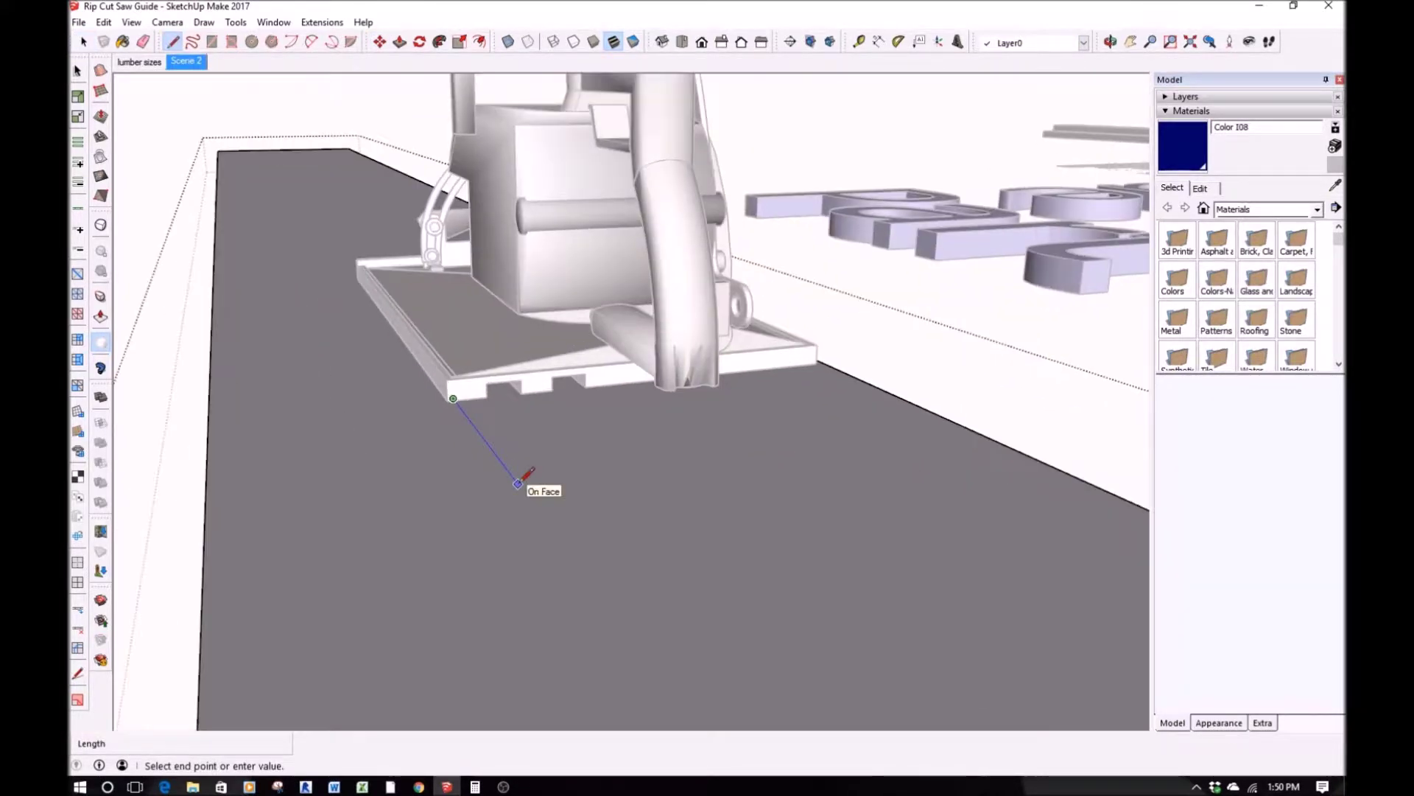
double_click(518, 483)
click(448, 400)
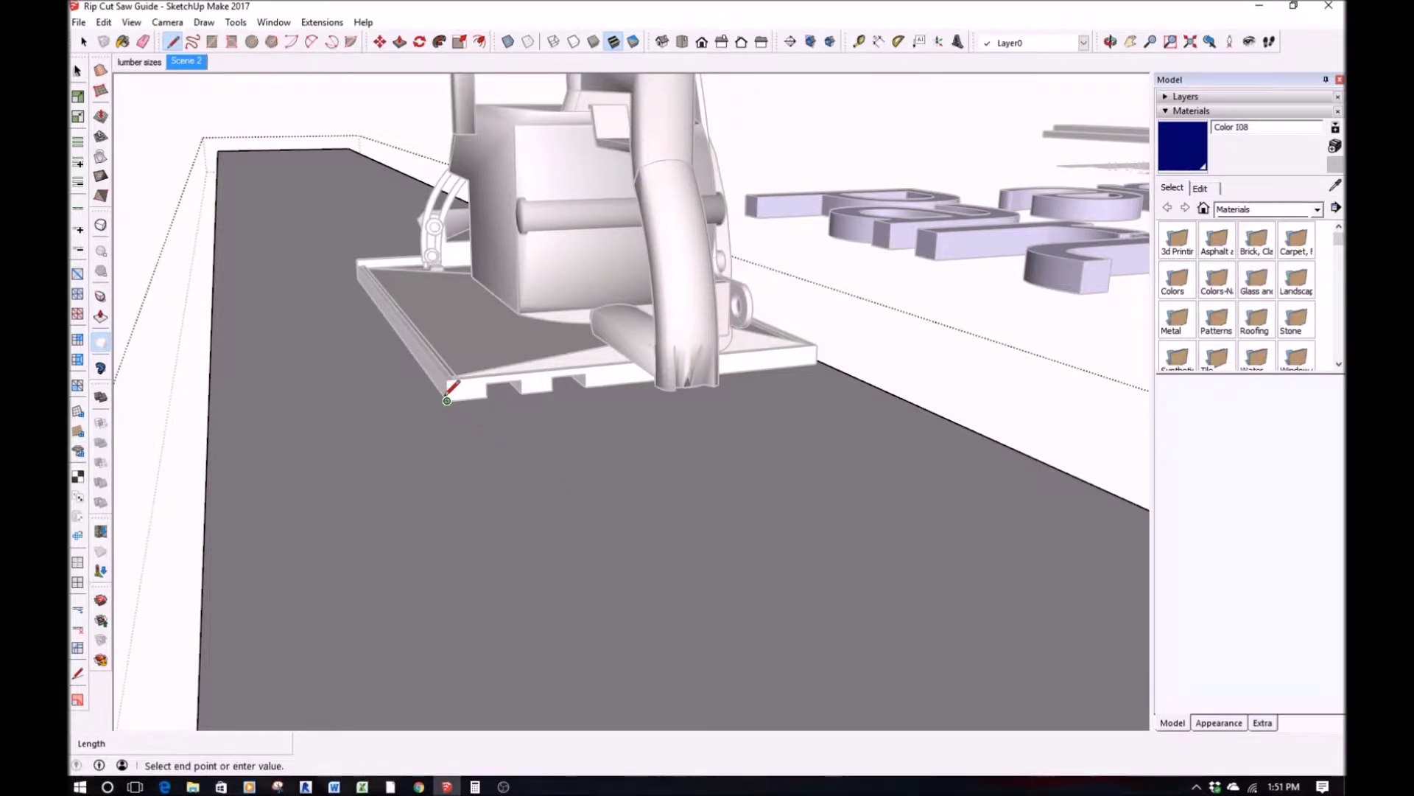
scroll(451, 404, down, 3)
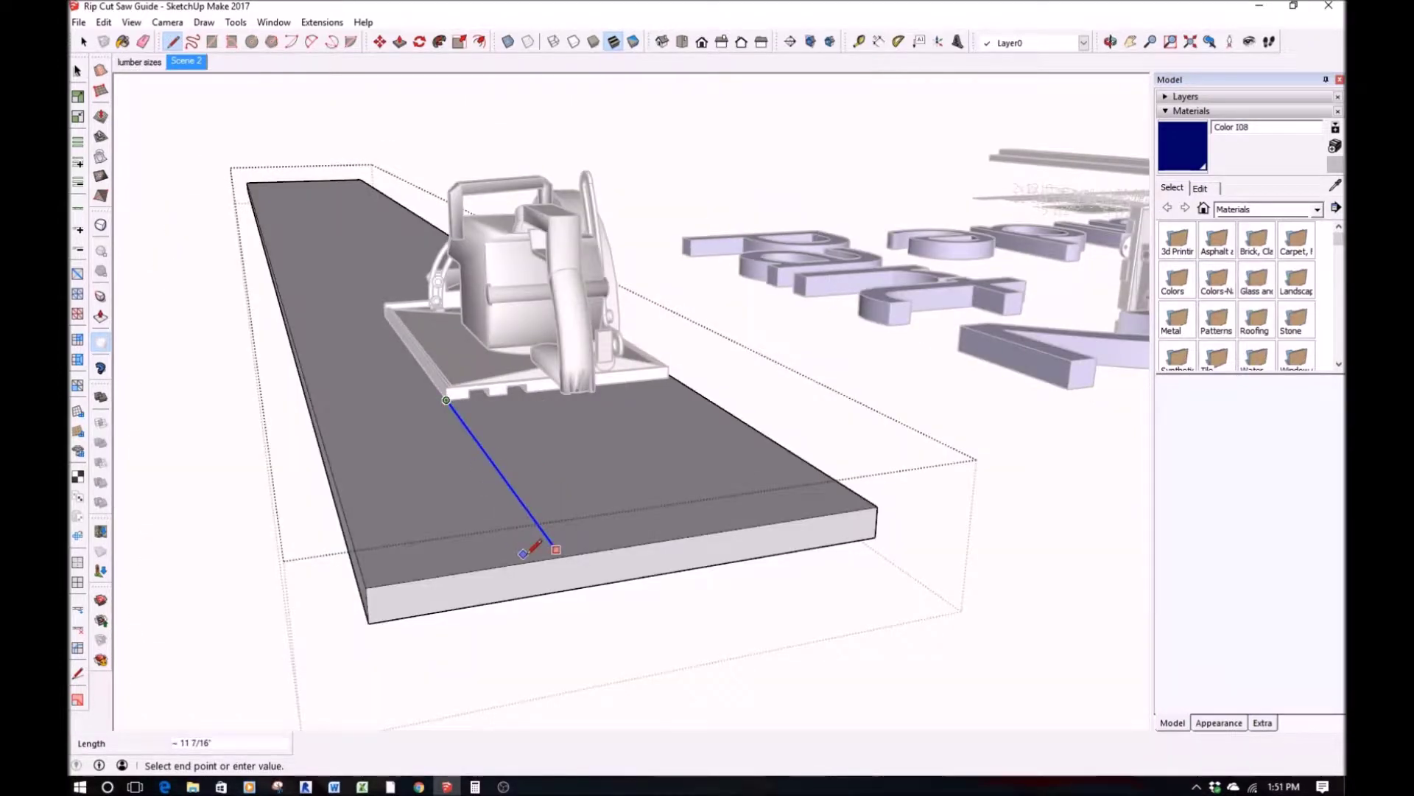
click(558, 554)
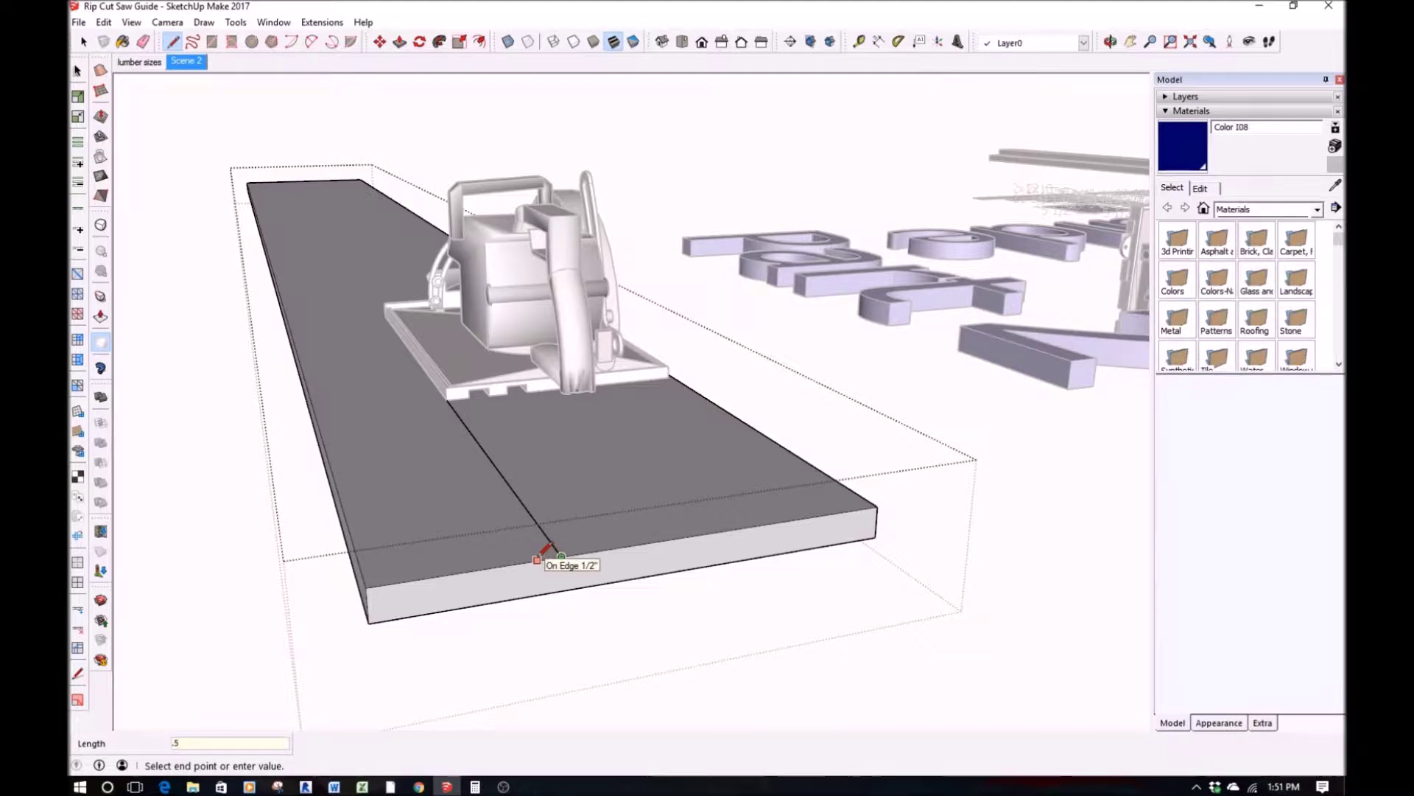
key(Return)
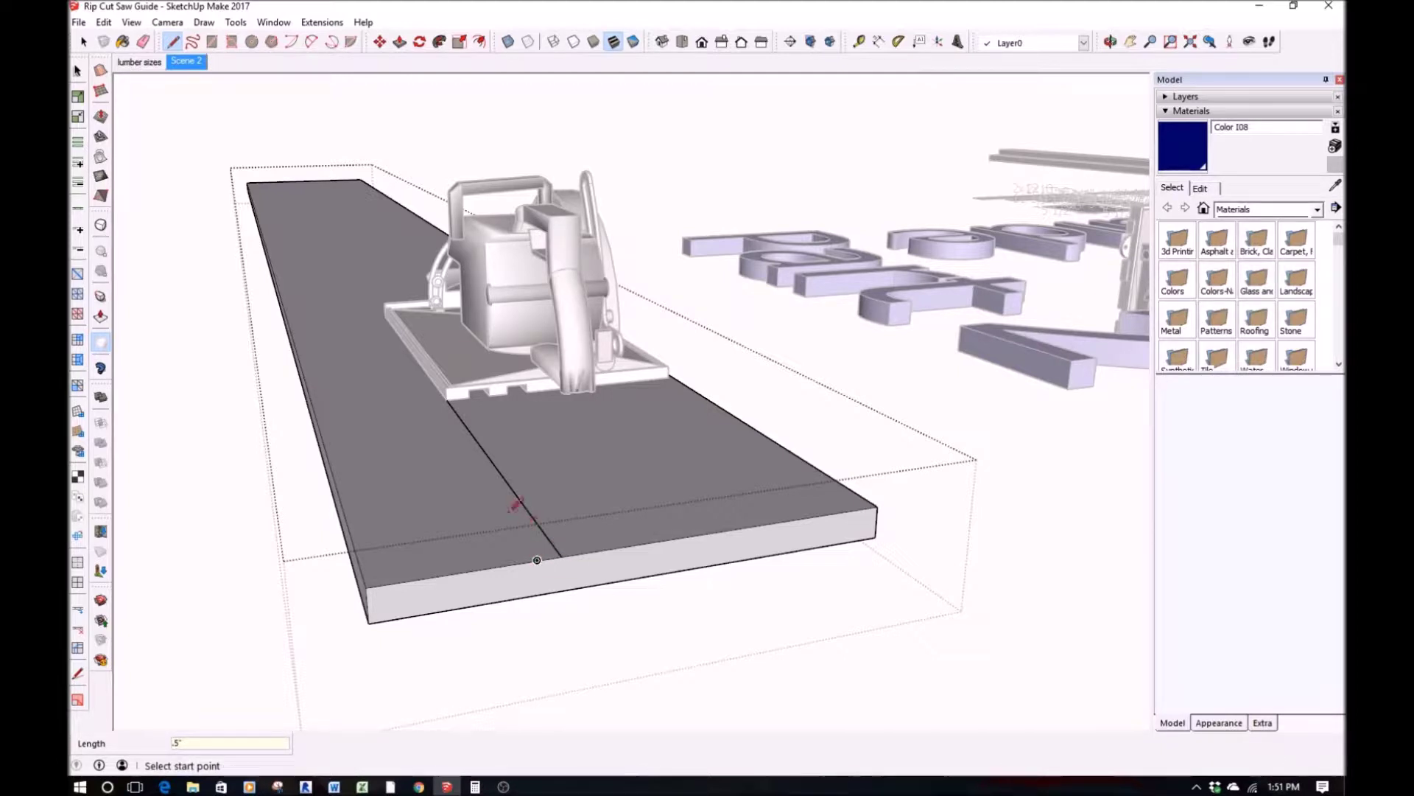
Draw two 96" lines along the board, outlining the narrow 1/2" strip
click(537, 560)
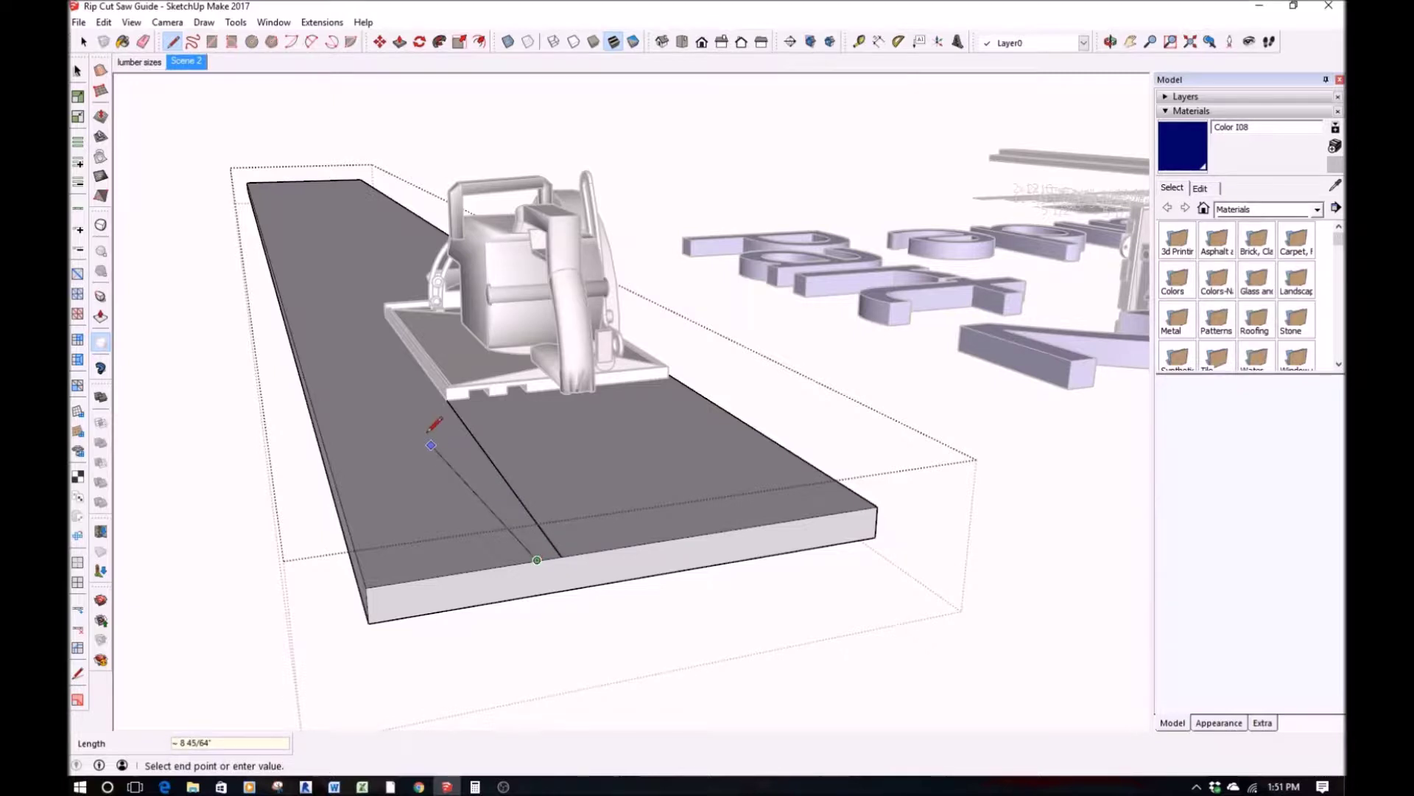
click(281, 180)
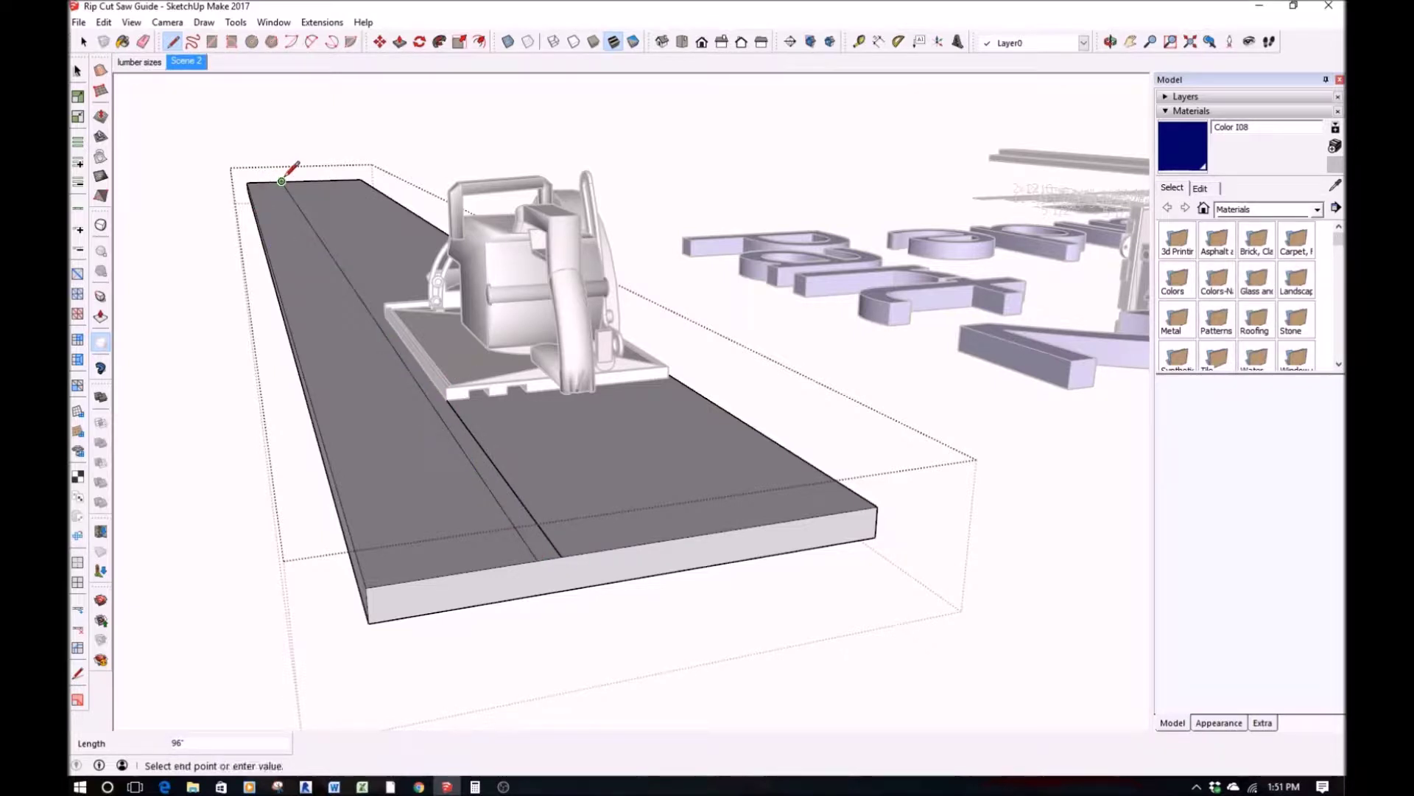
click(561, 554)
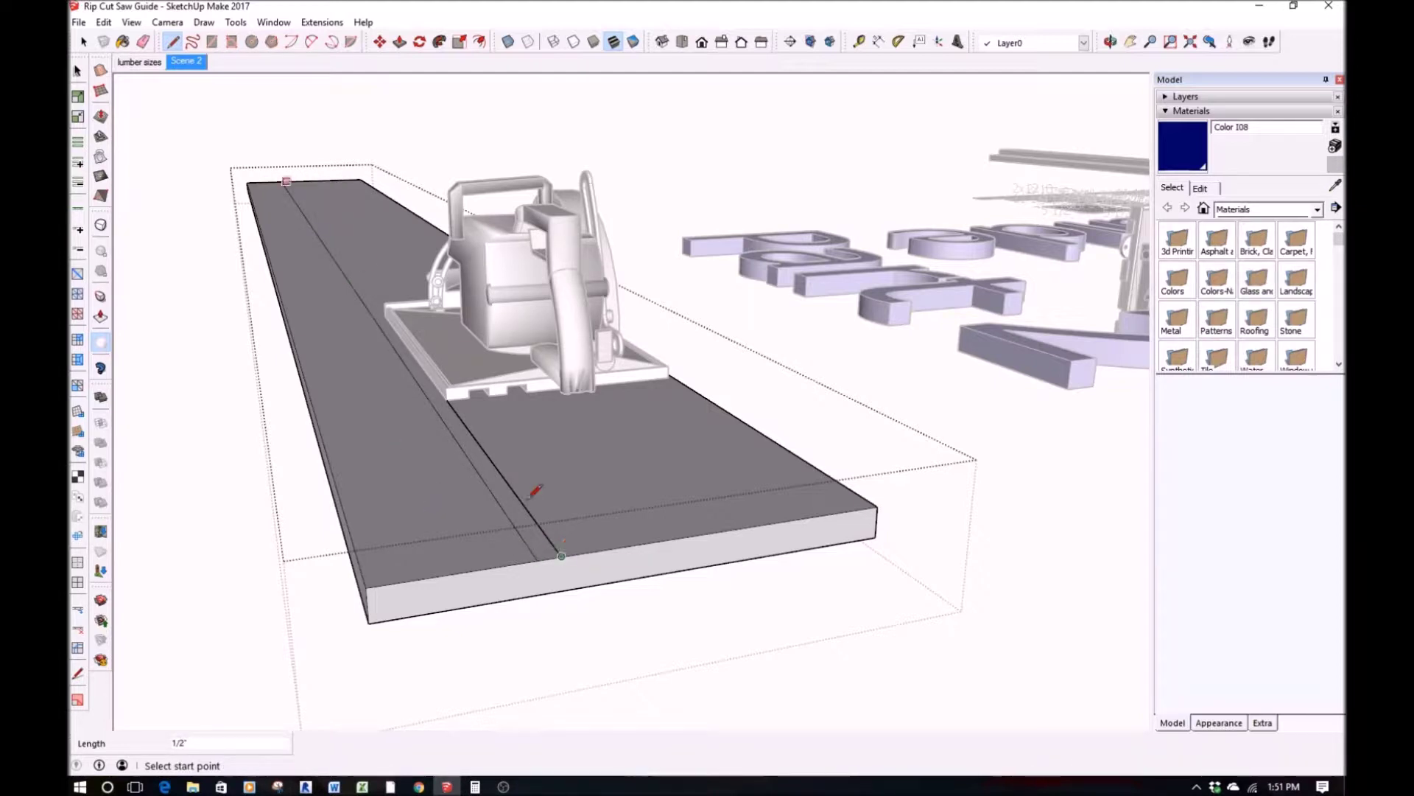
click(287, 181)
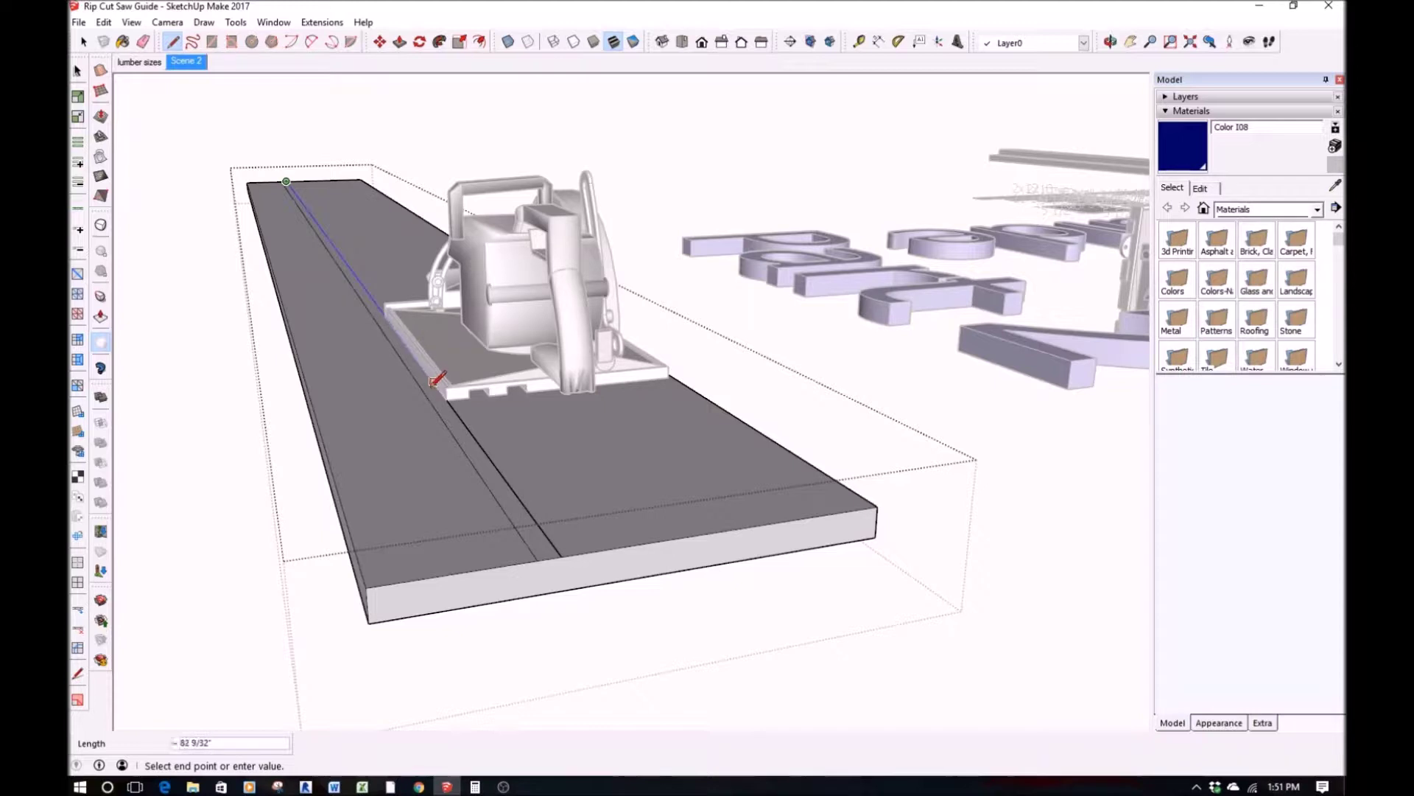
click(561, 555)
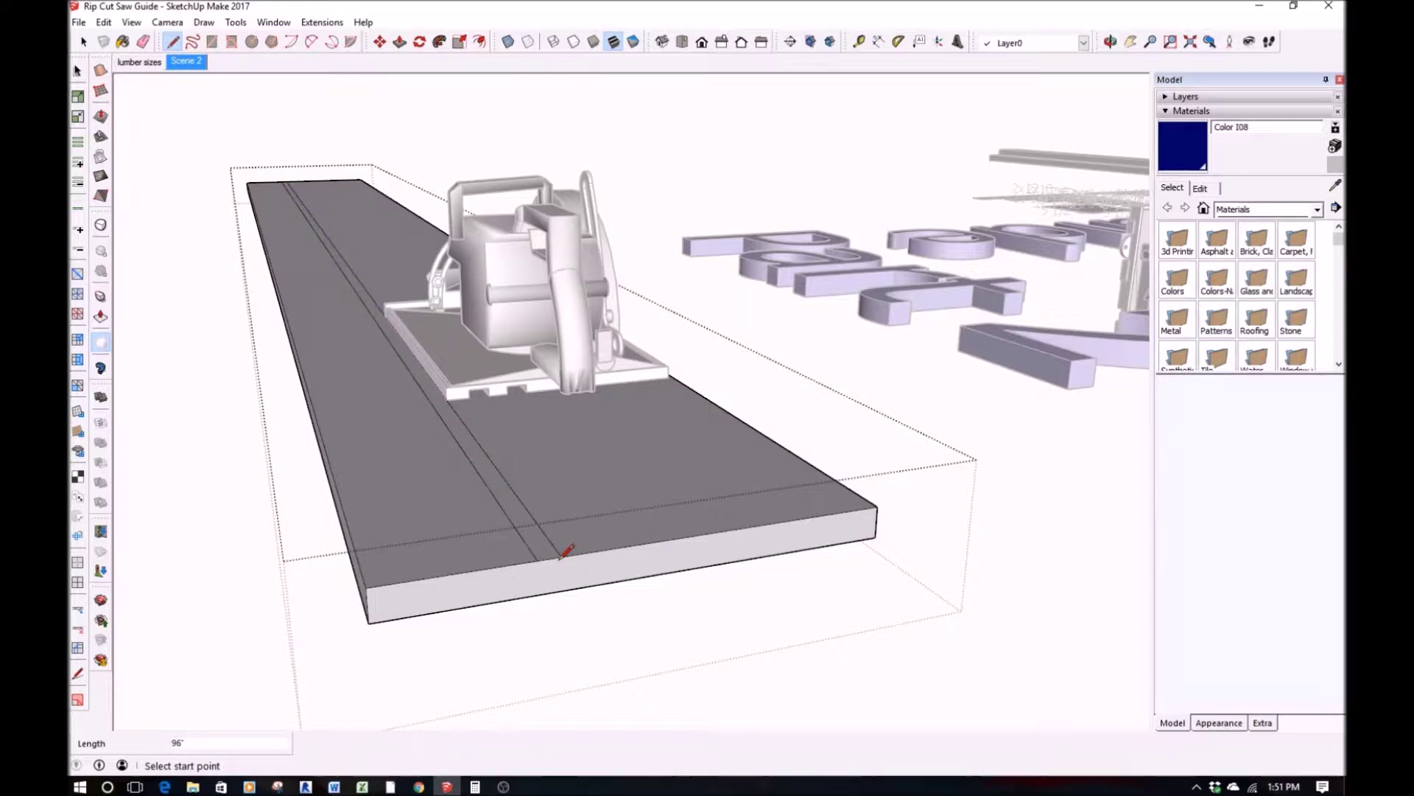
key(p)
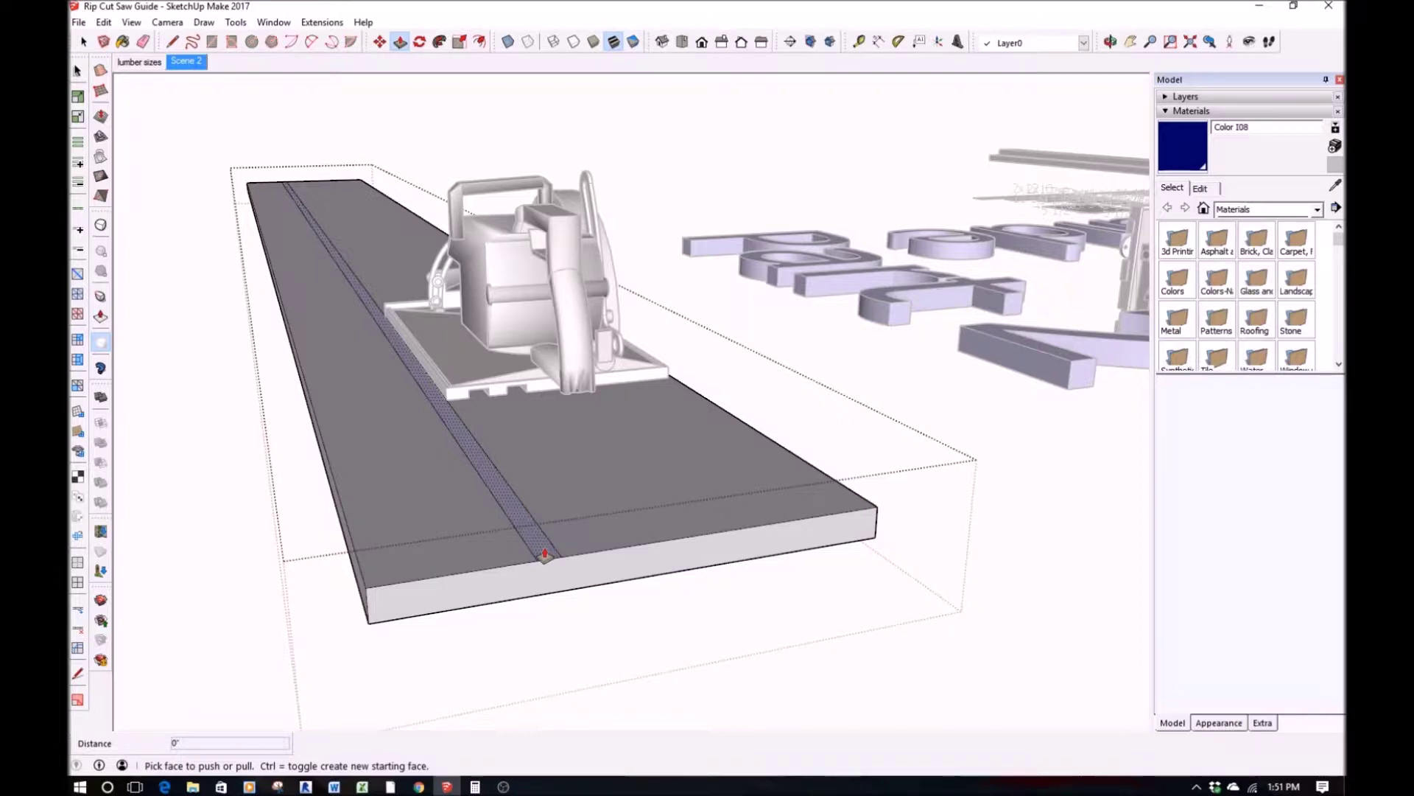
Raise the narrow strip face 3/8 inch above the board's top
click(545, 554)
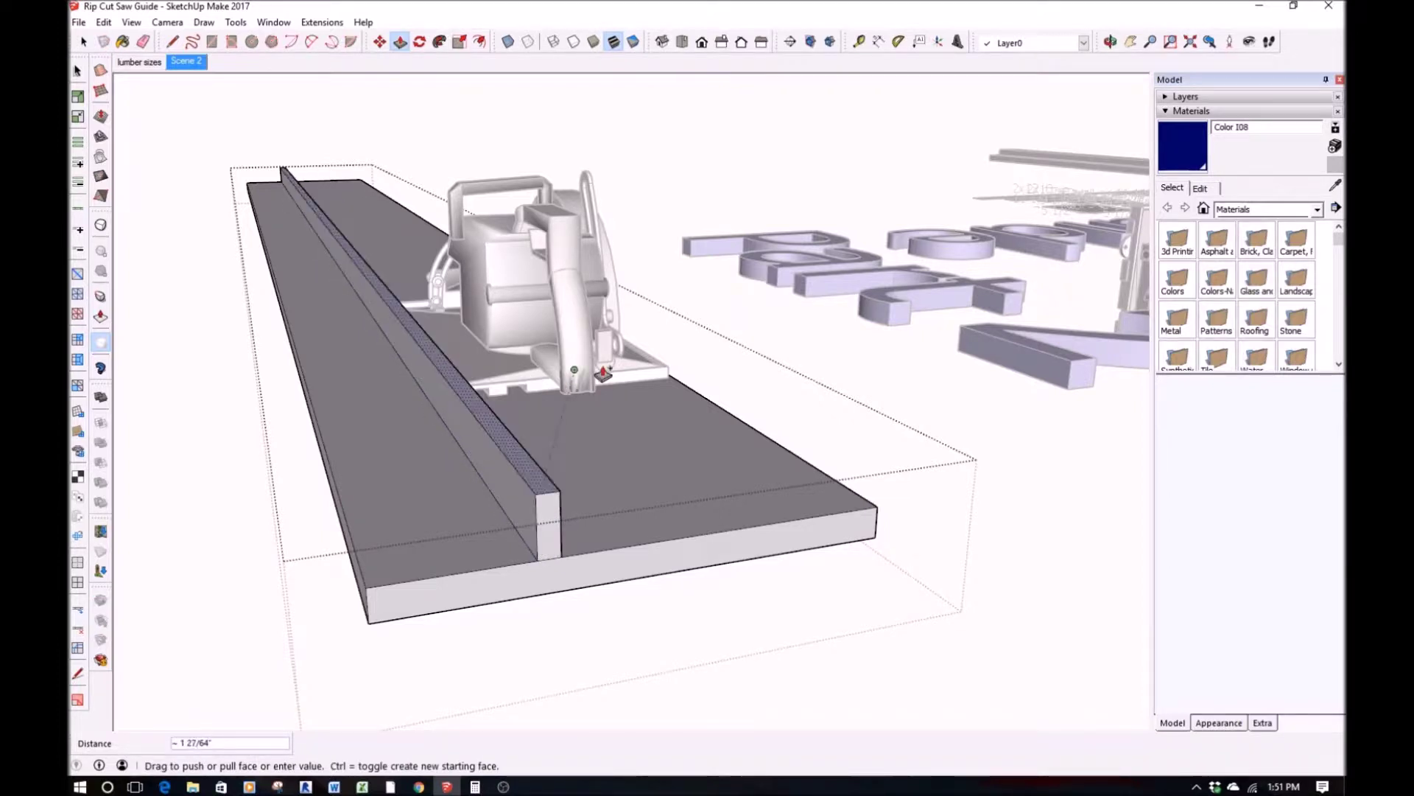
click(670, 373)
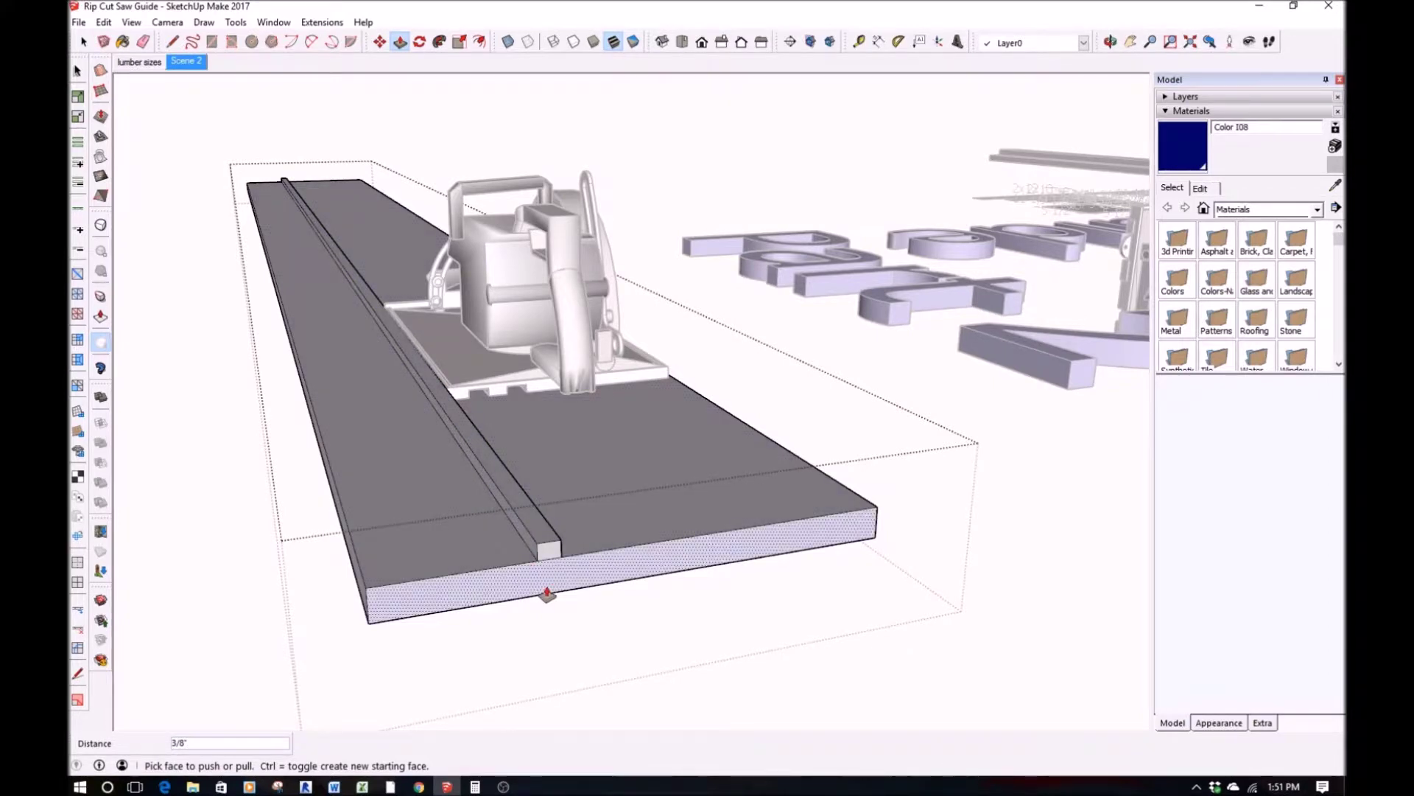
key(space)
Copy the raised strip down onto the board's underside
key(m)
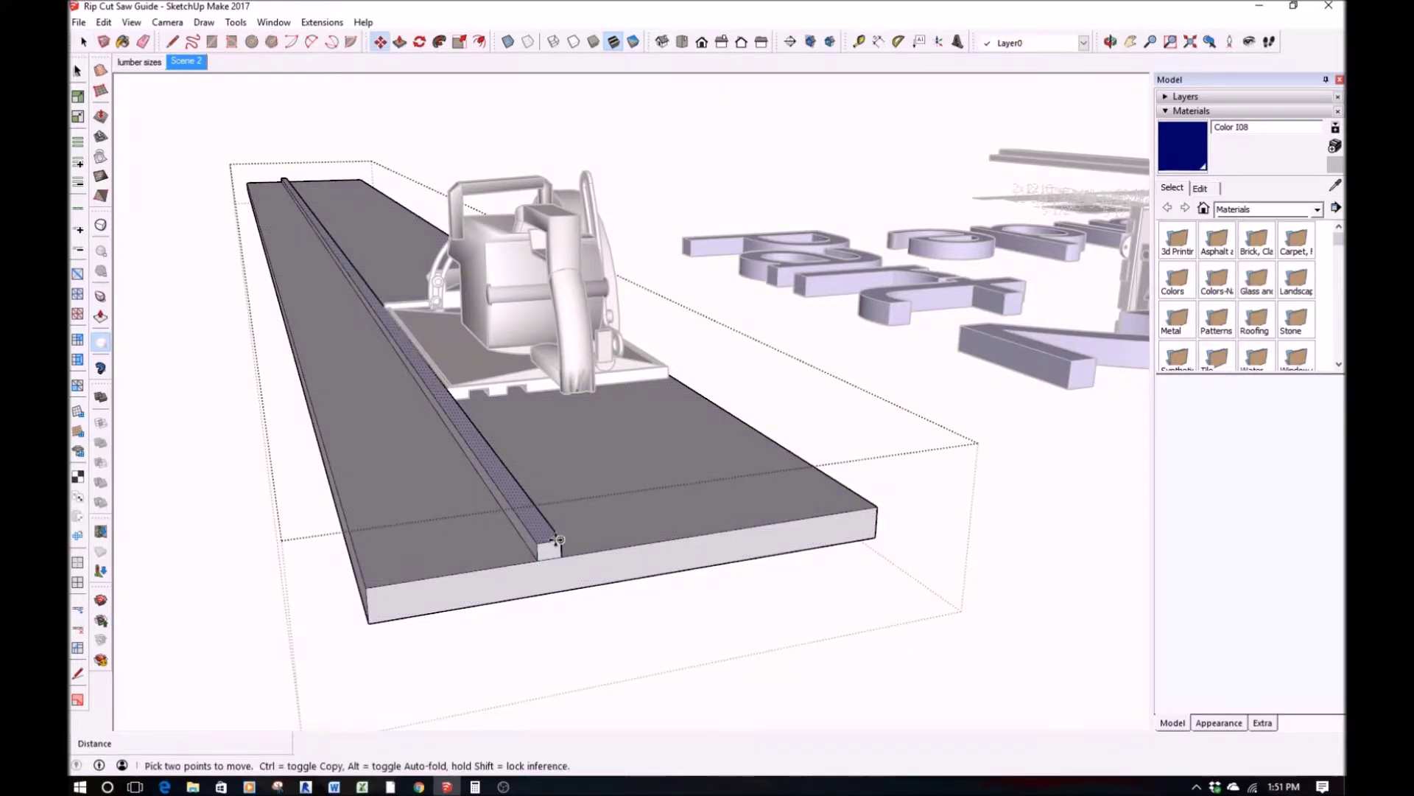
key(ctrl)
click(551, 545)
click(567, 591)
middle_drag(568, 590, 541, 372)
scroll(540, 366, up, 3)
Pull the strip on the board's underside out by 3/8 inch
key(p)
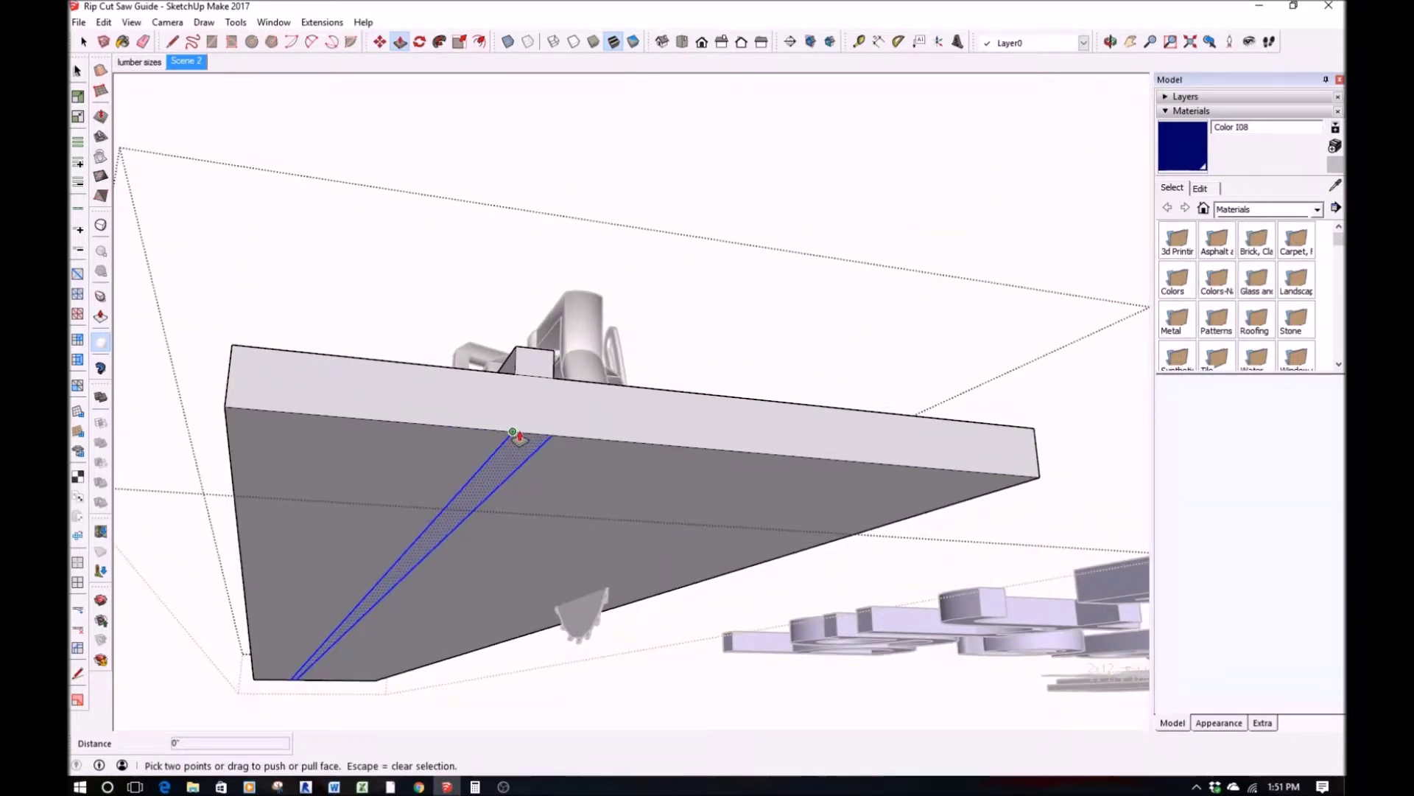
key(m)
click(519, 374)
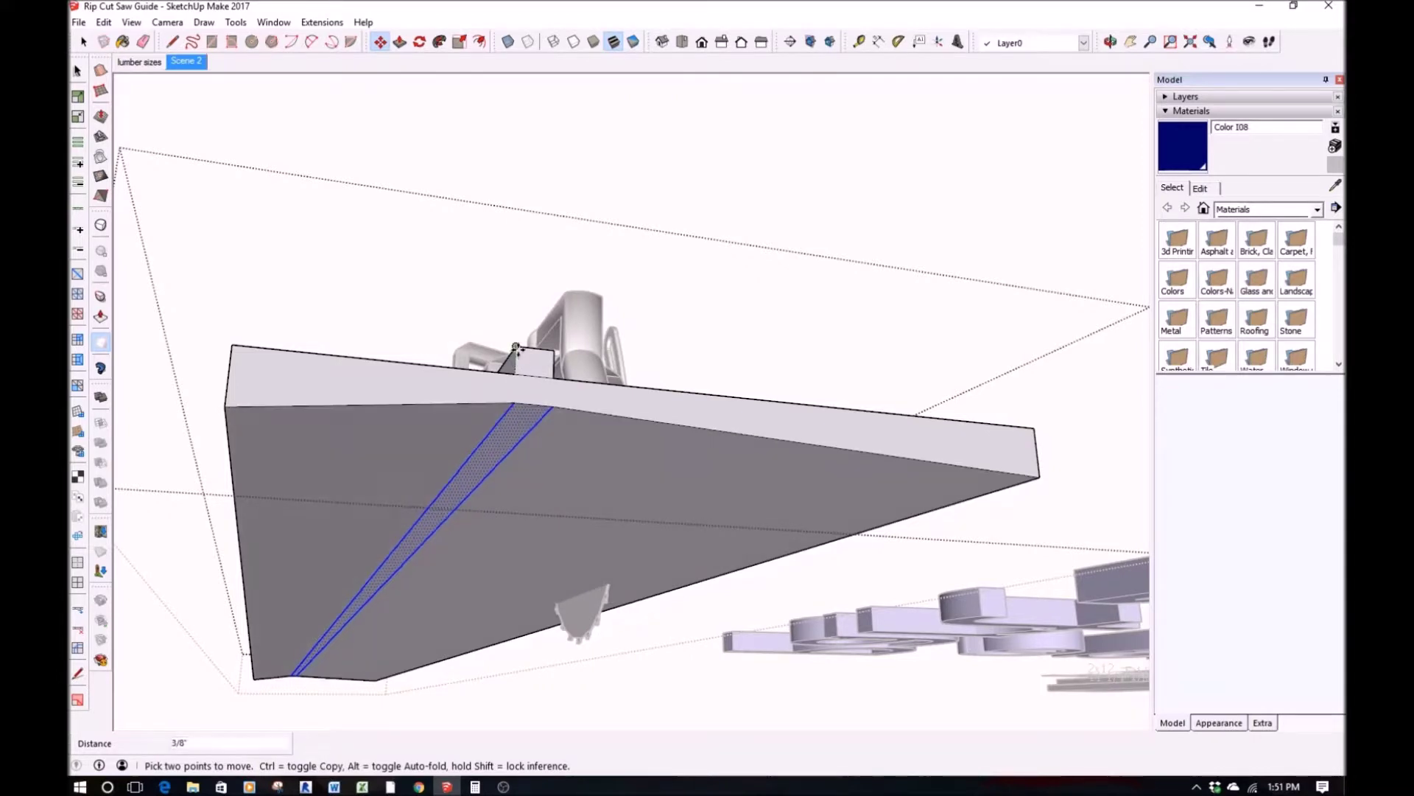
key(Escape)
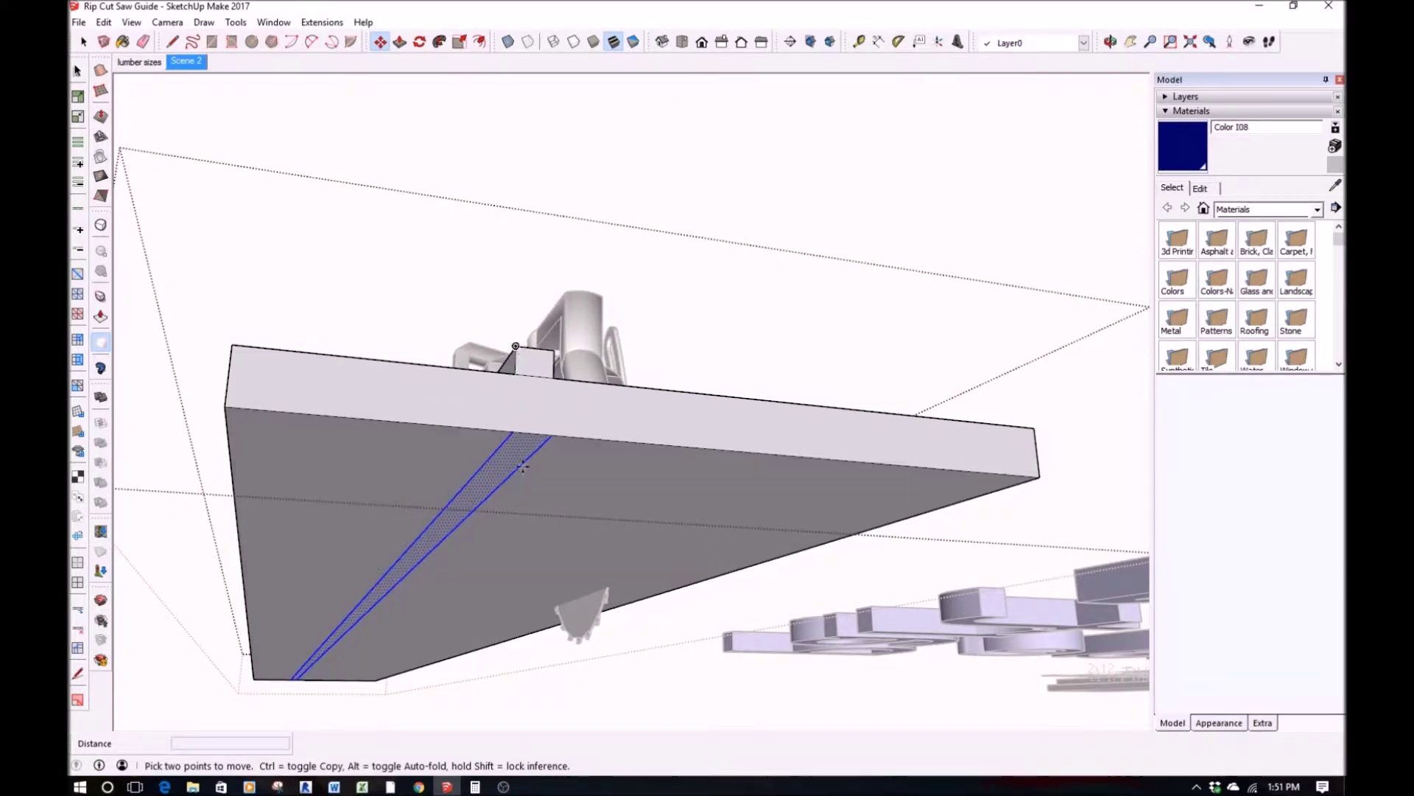
key(space)
key(p)
click(519, 461)
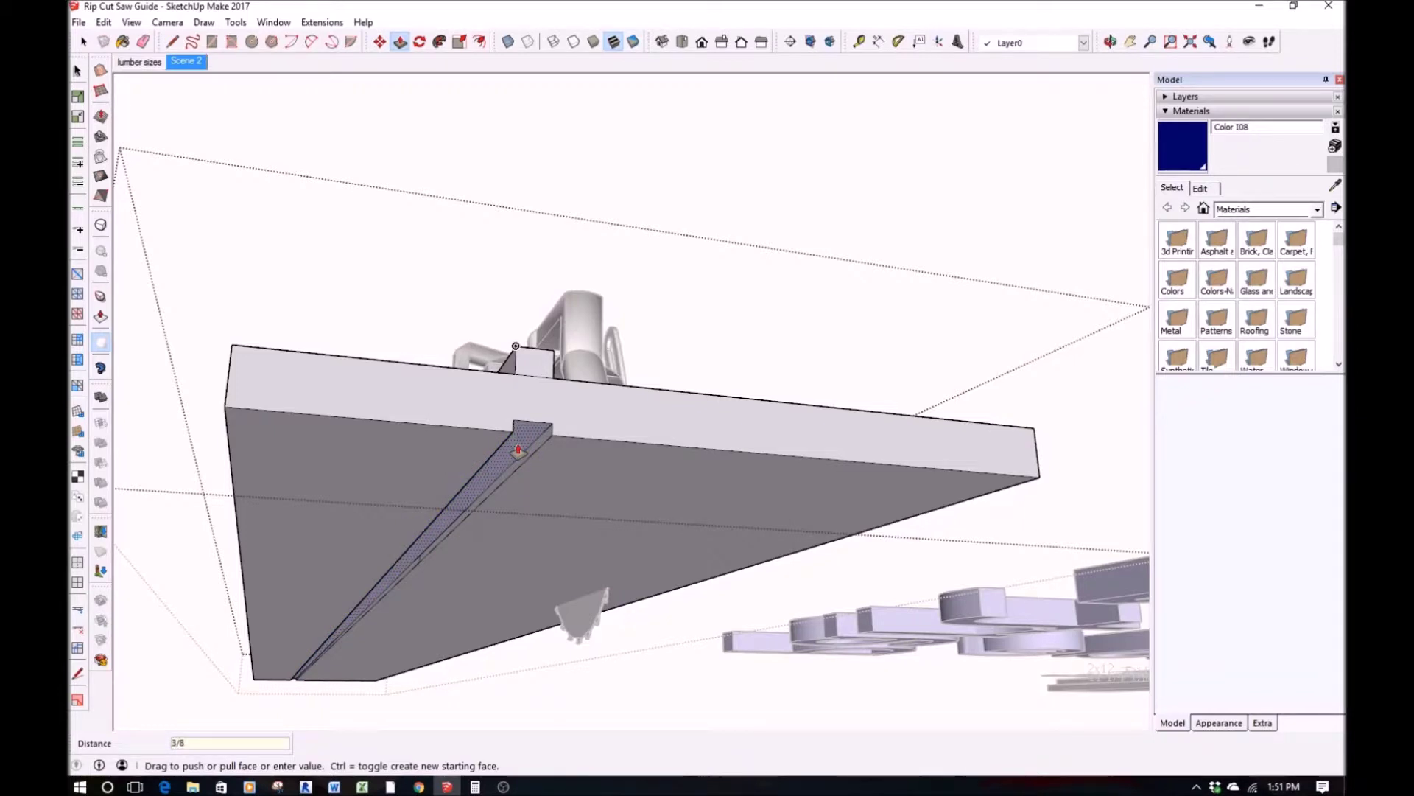
key(Return)
key(space)
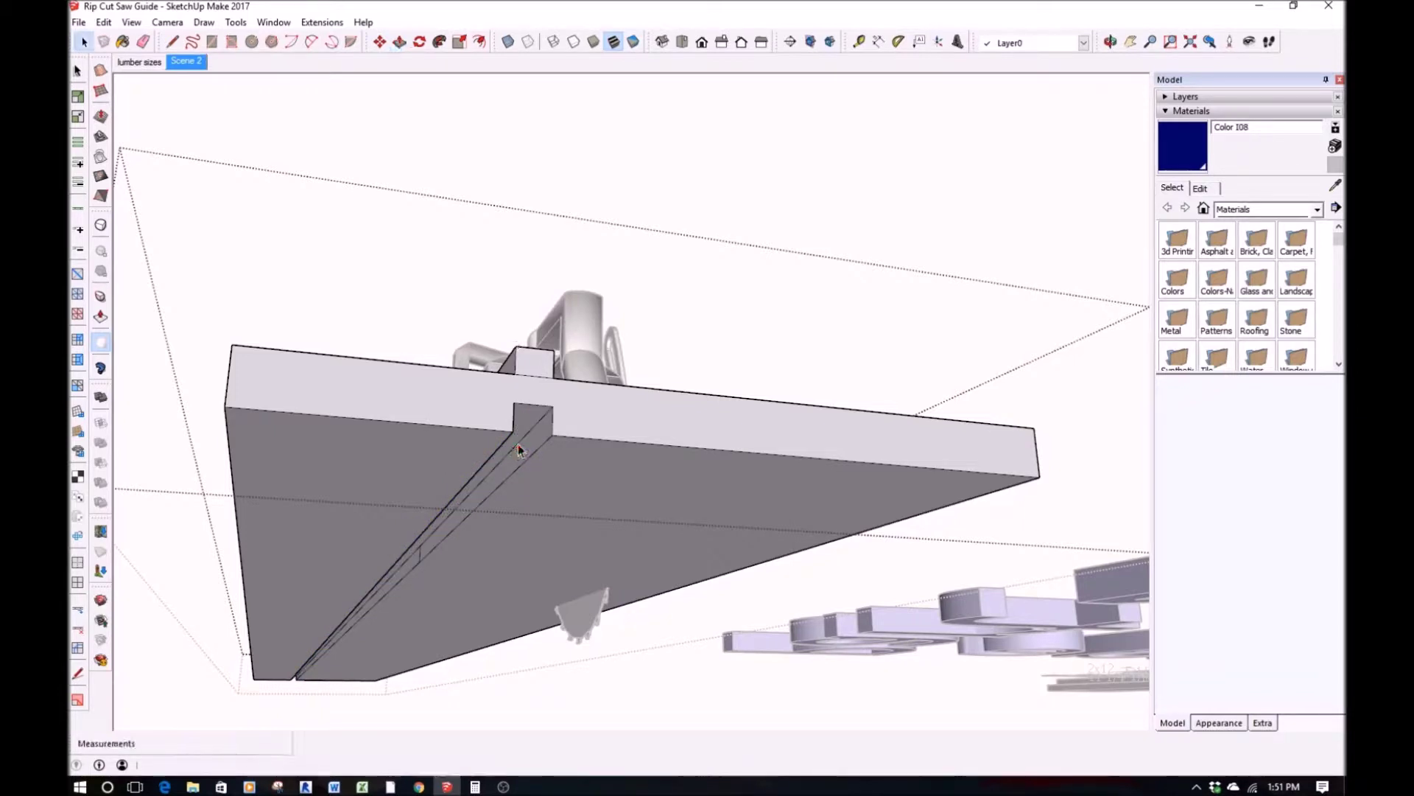
Close off the open notch at the strip's end with a rectangle face
key(r)
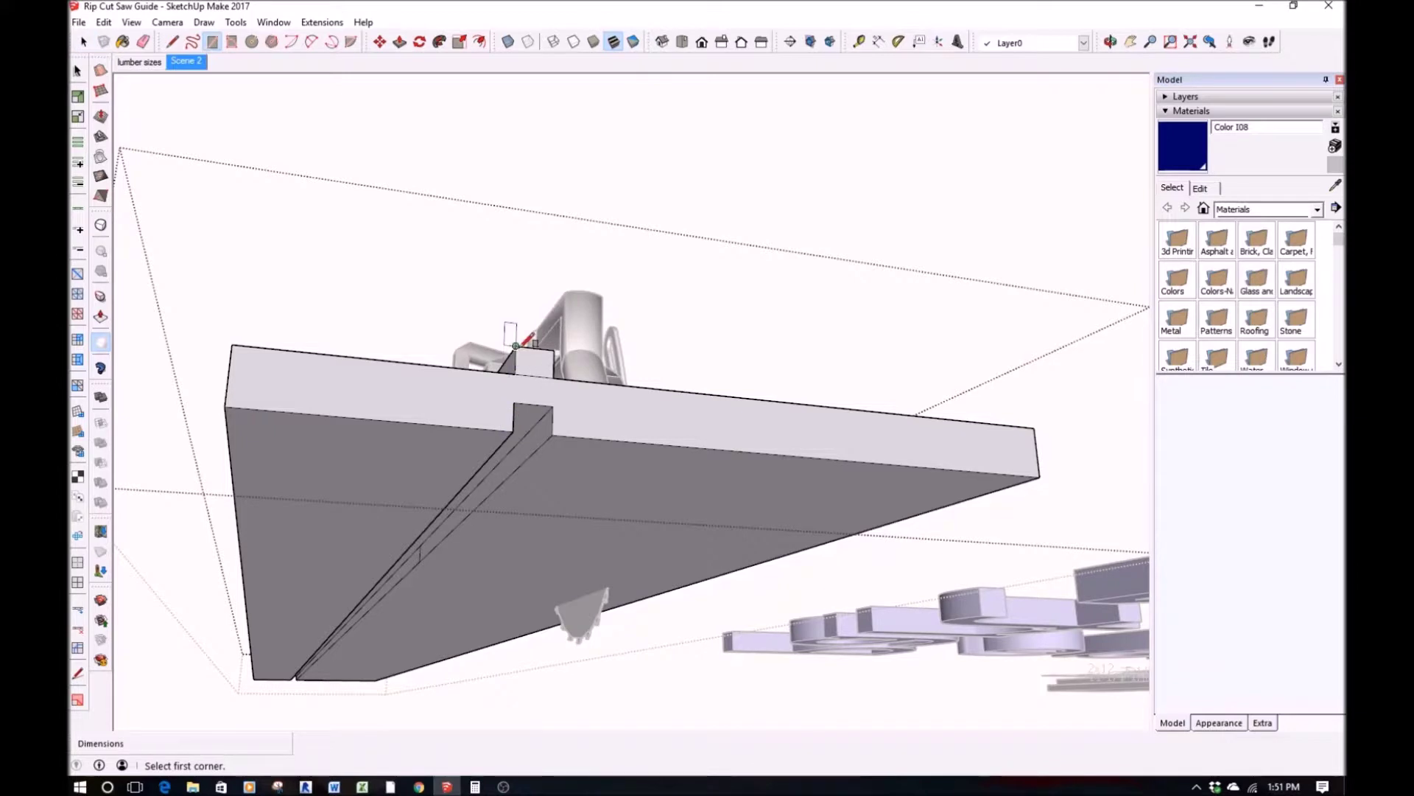
click(516, 345)
click(552, 406)
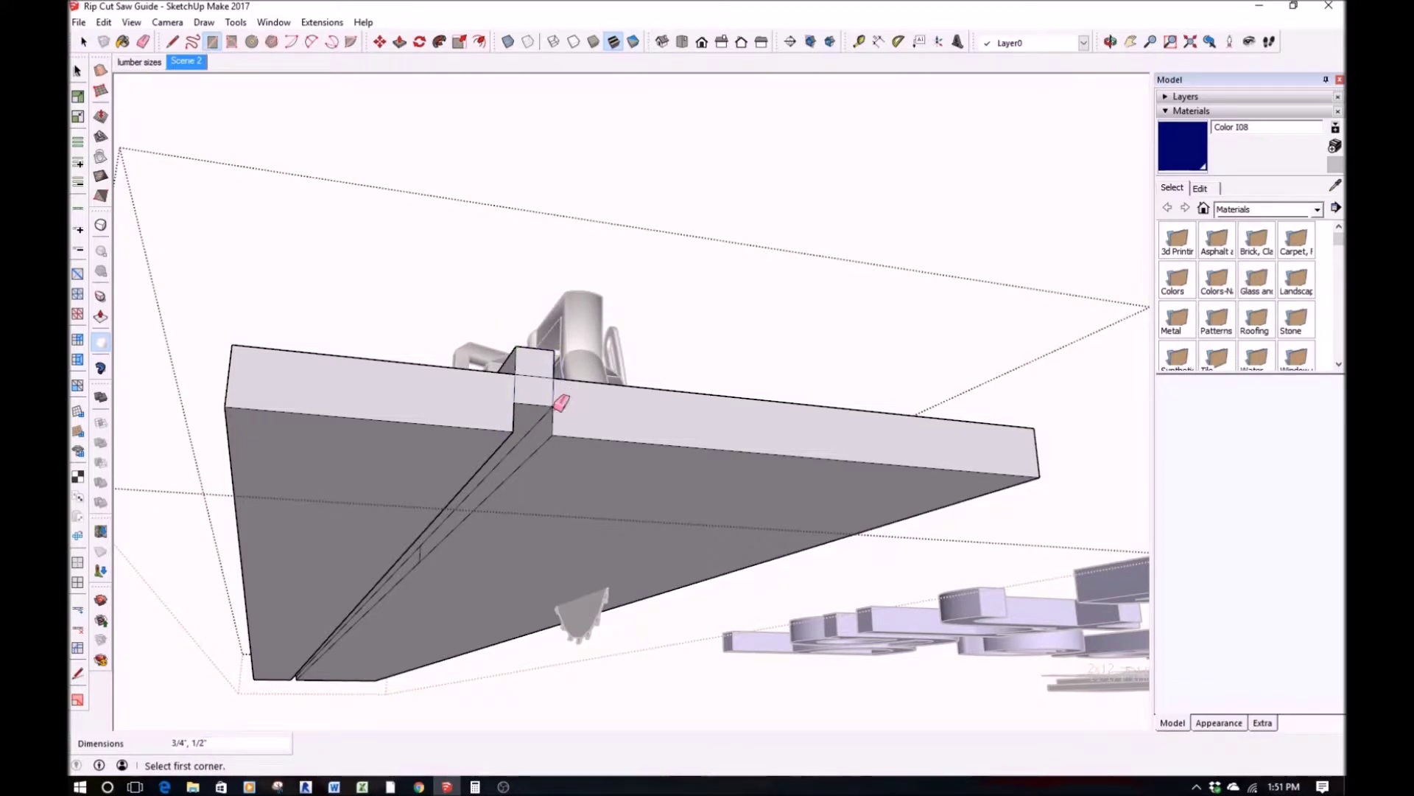
key(e)
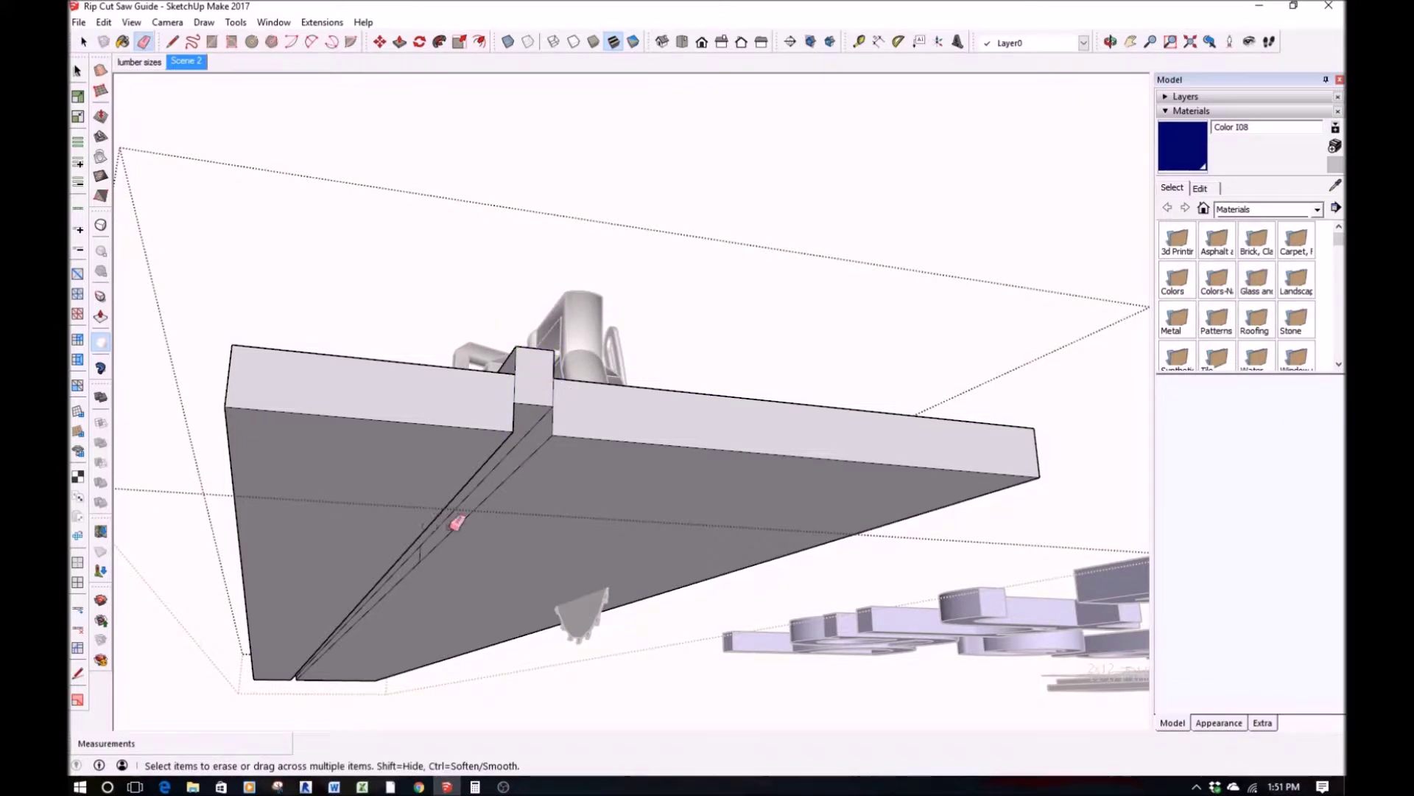
key(space)
middle_drag(764, 408, 506, 555)
Copy the circular saw from its base corner and set the copy beside the original
click(736, 376)
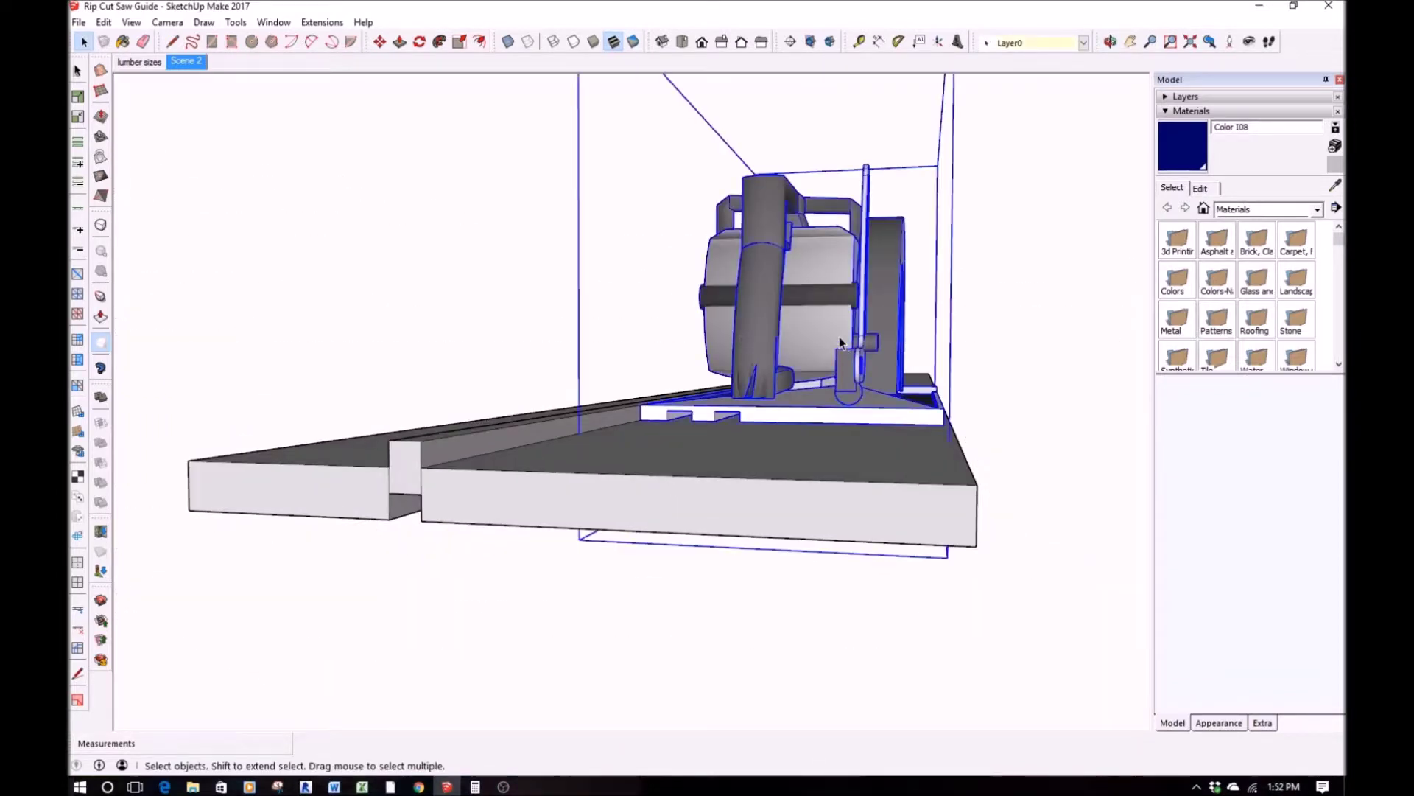
middle_drag(737, 375, 776, 584)
key(m)
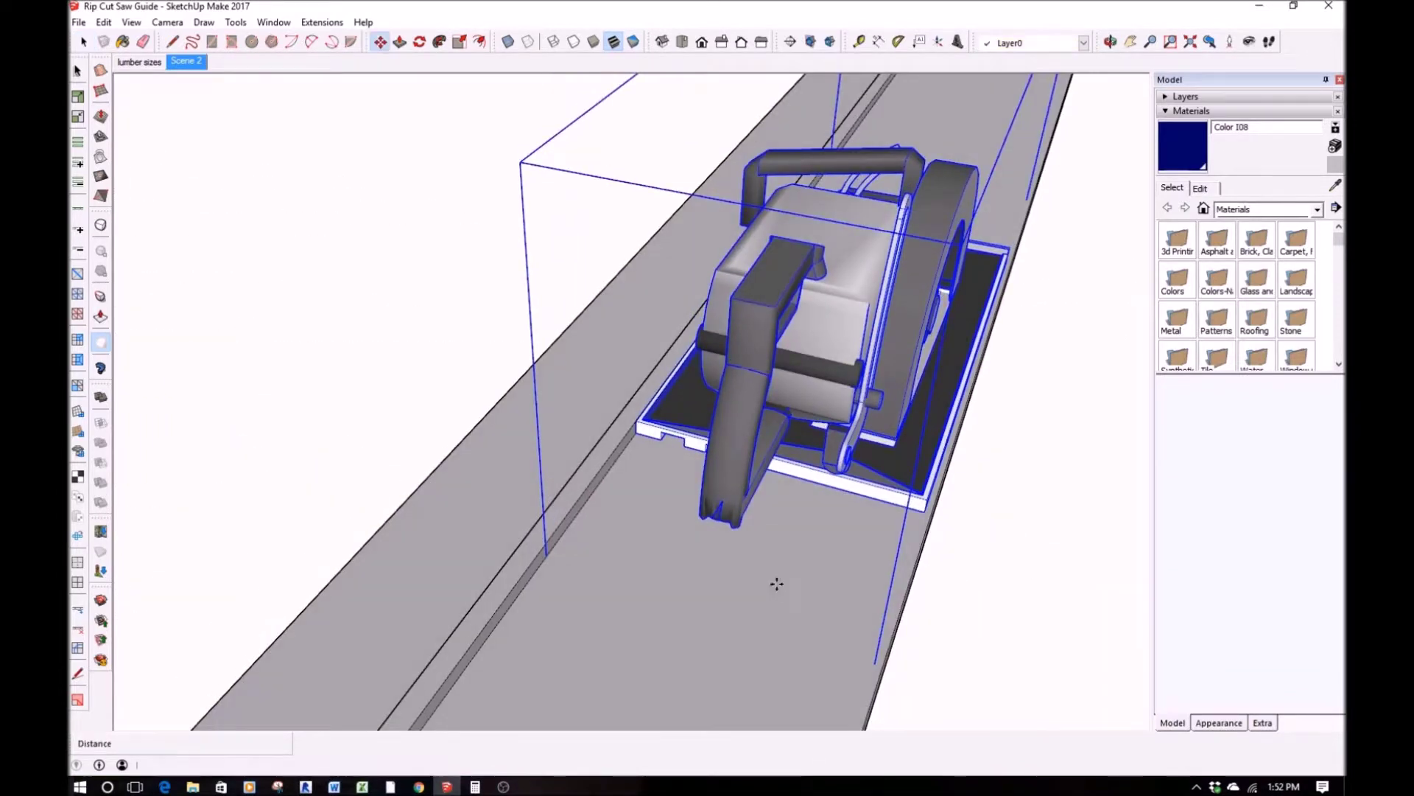
click(874, 494)
middle_drag(874, 494, 437, 551)
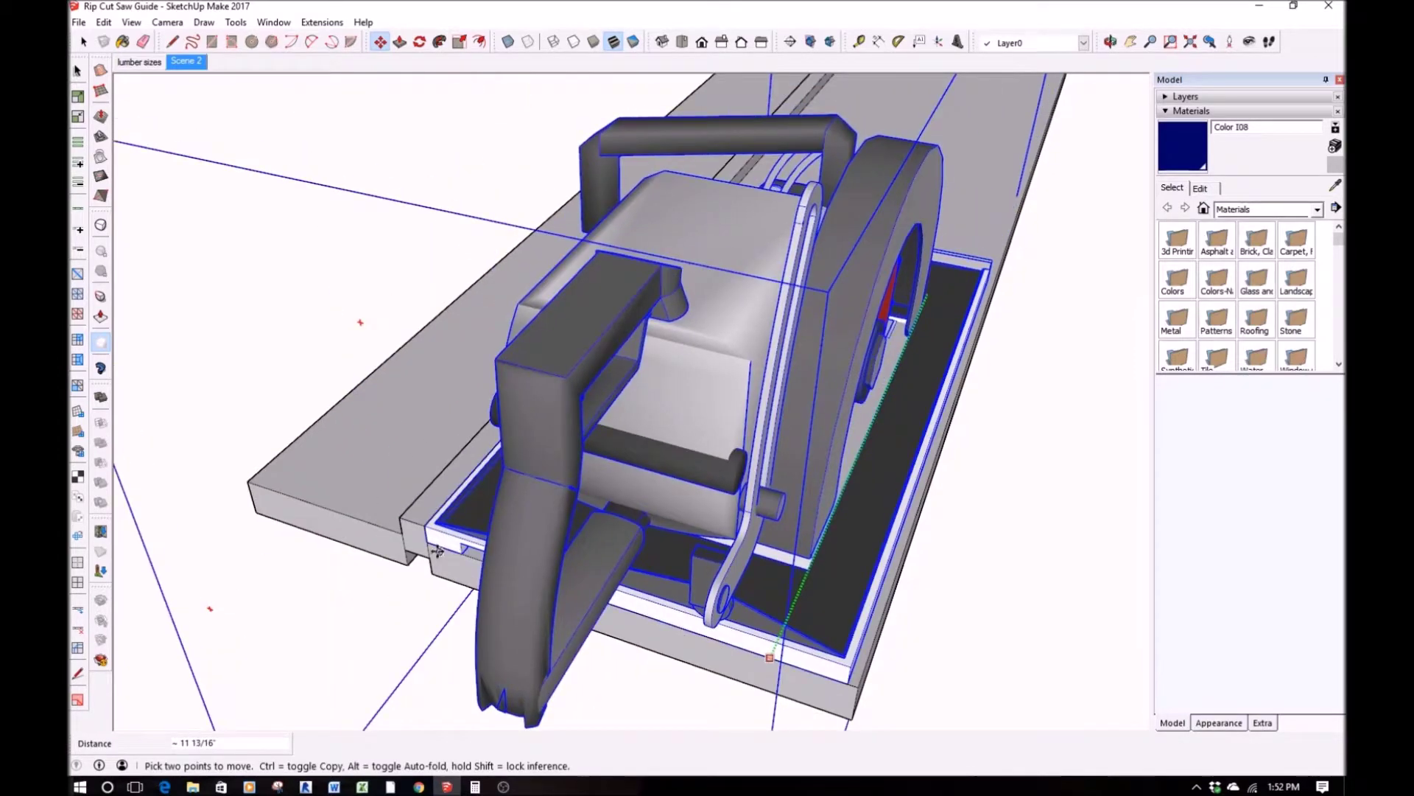
click(405, 512)
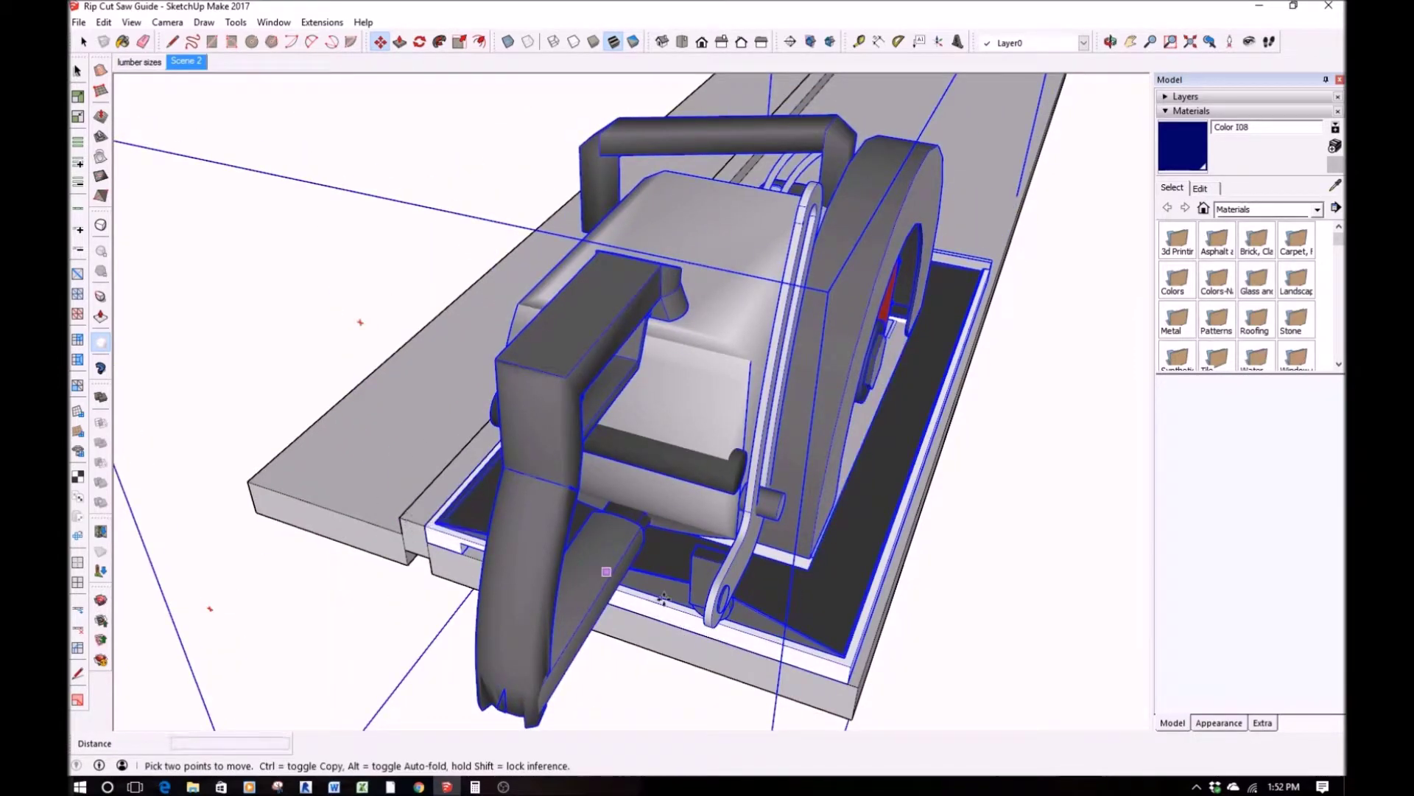
click(851, 665)
key(ctrl)
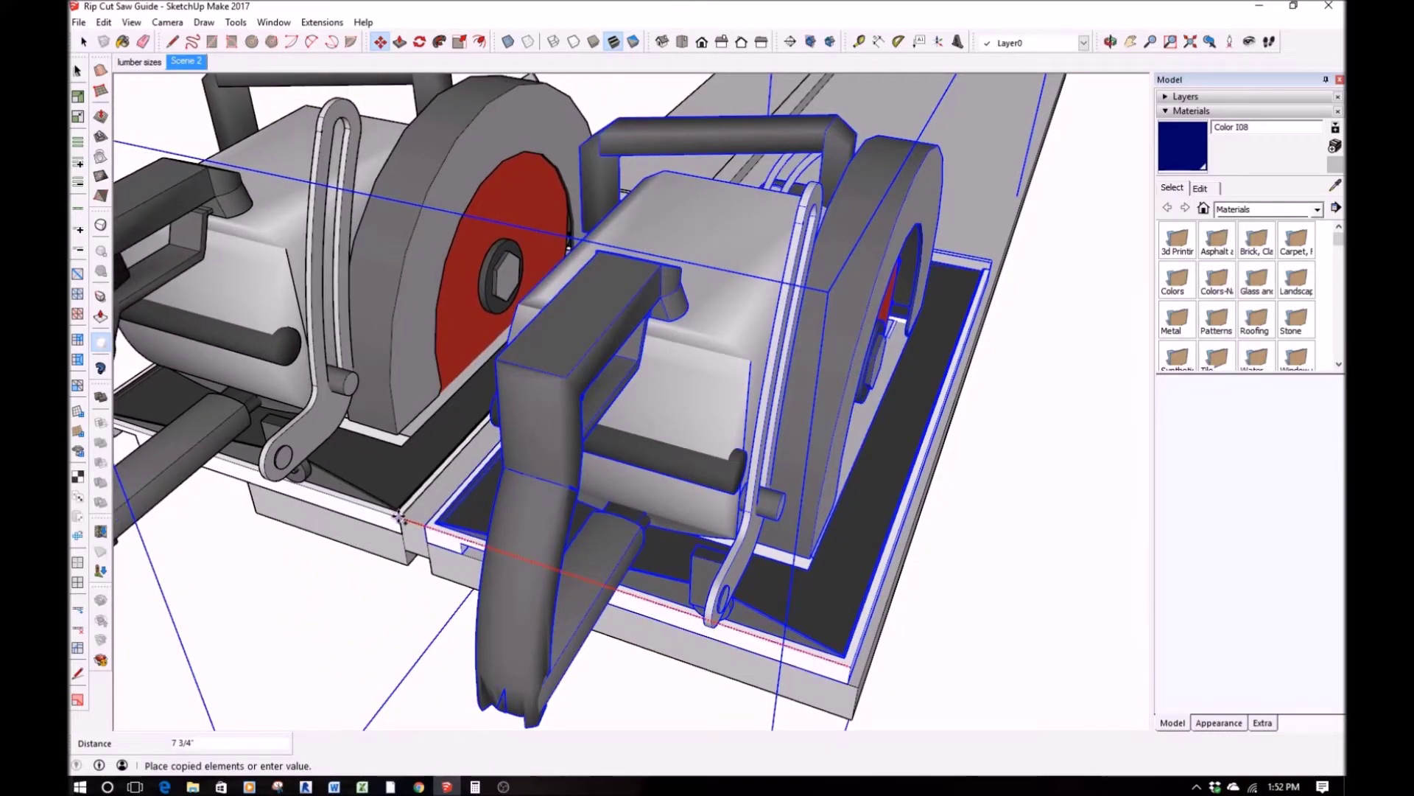
click(404, 515)
key(space)
middle_drag(416, 576, 643, 483)
Draw lines from both saw blades' edges across the board to mark the cut lines
key(l)
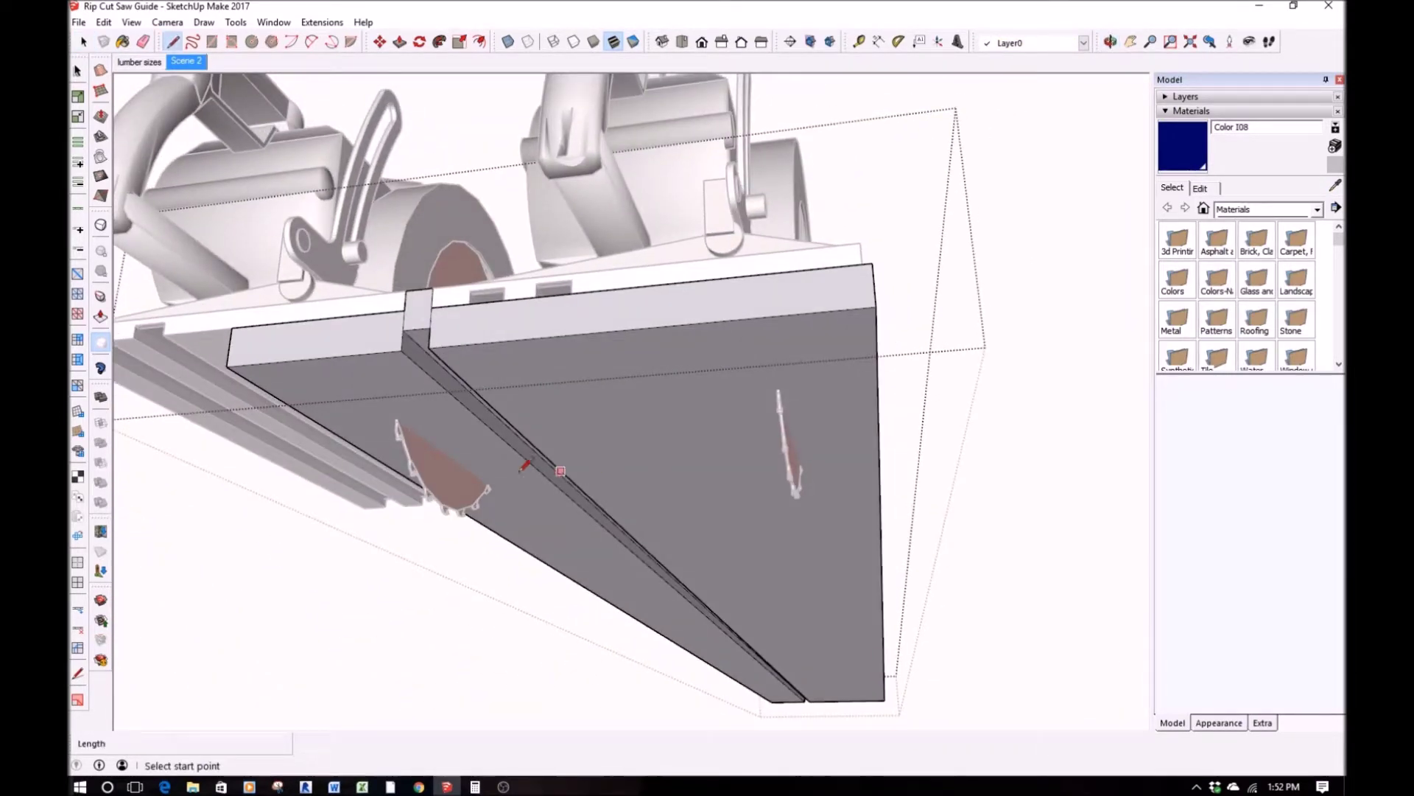
click(427, 441)
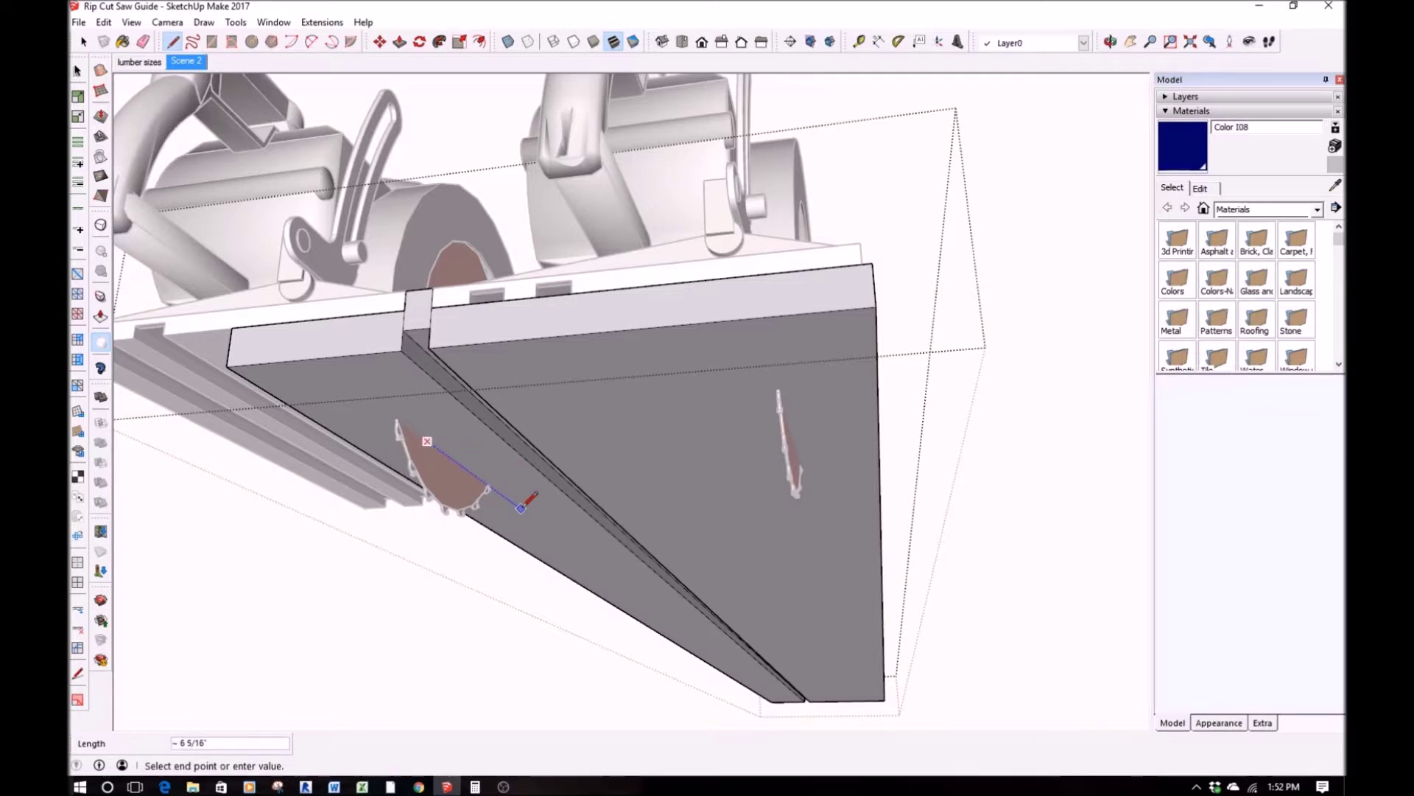
click(884, 685)
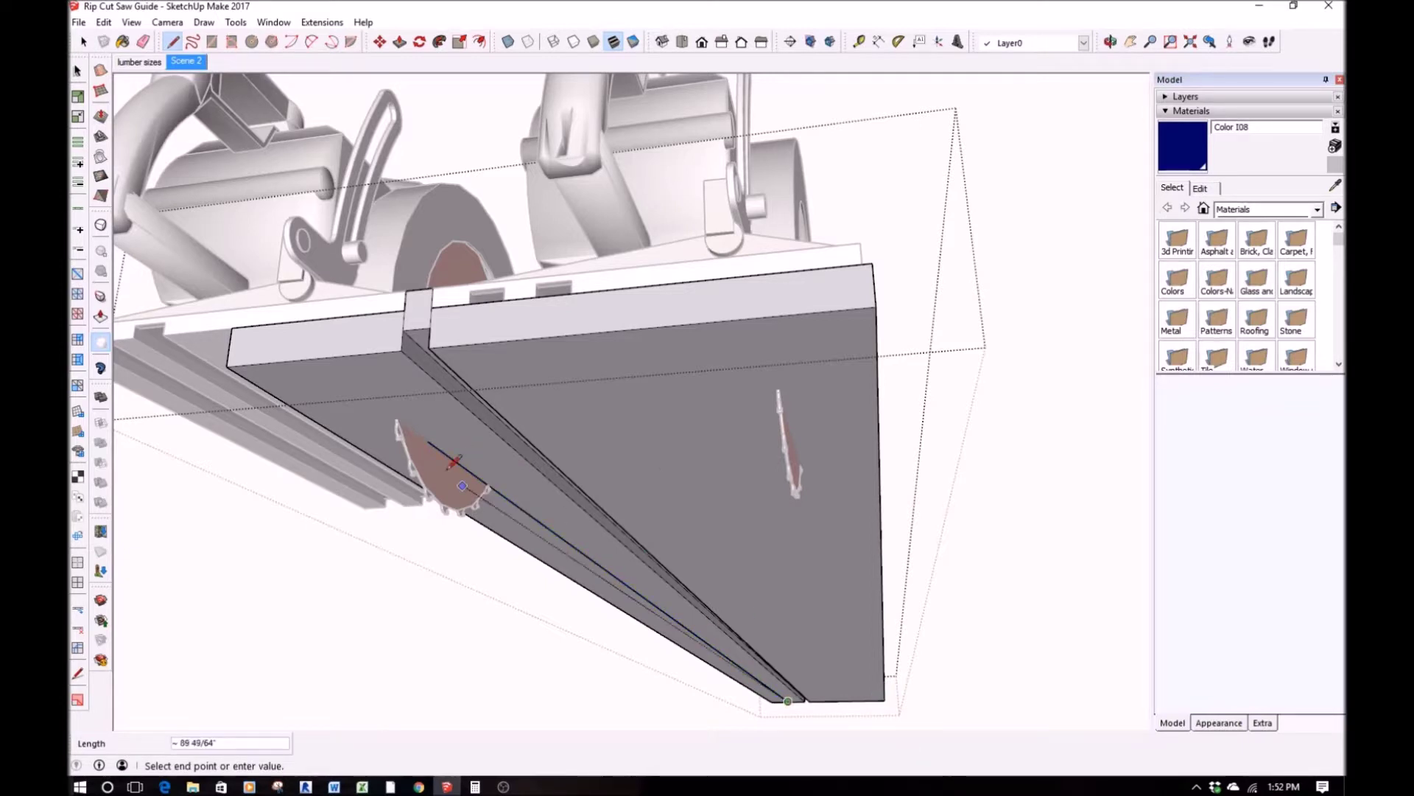
click(436, 438)
click(431, 443)
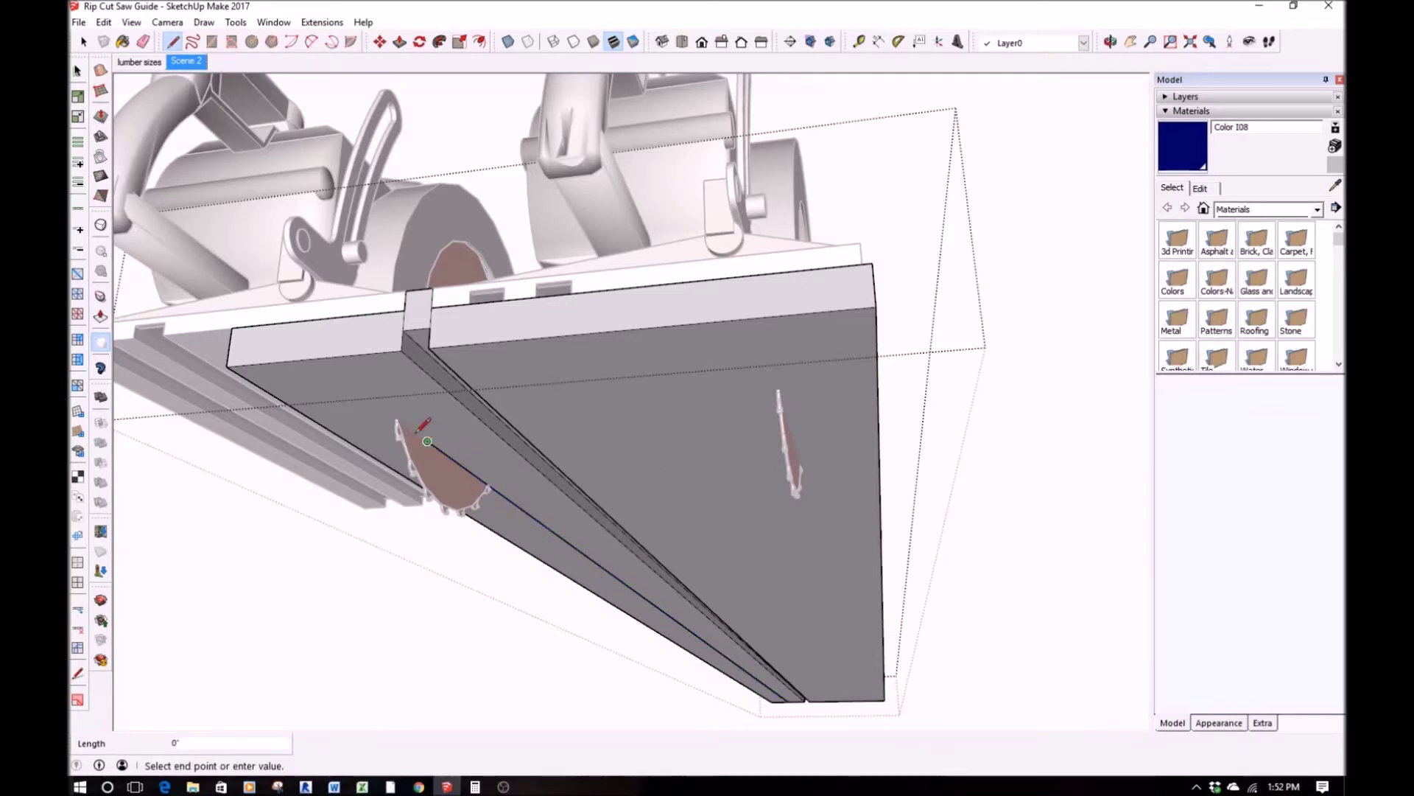
click(342, 352)
middle_drag(583, 415, 866, 468)
click(840, 459)
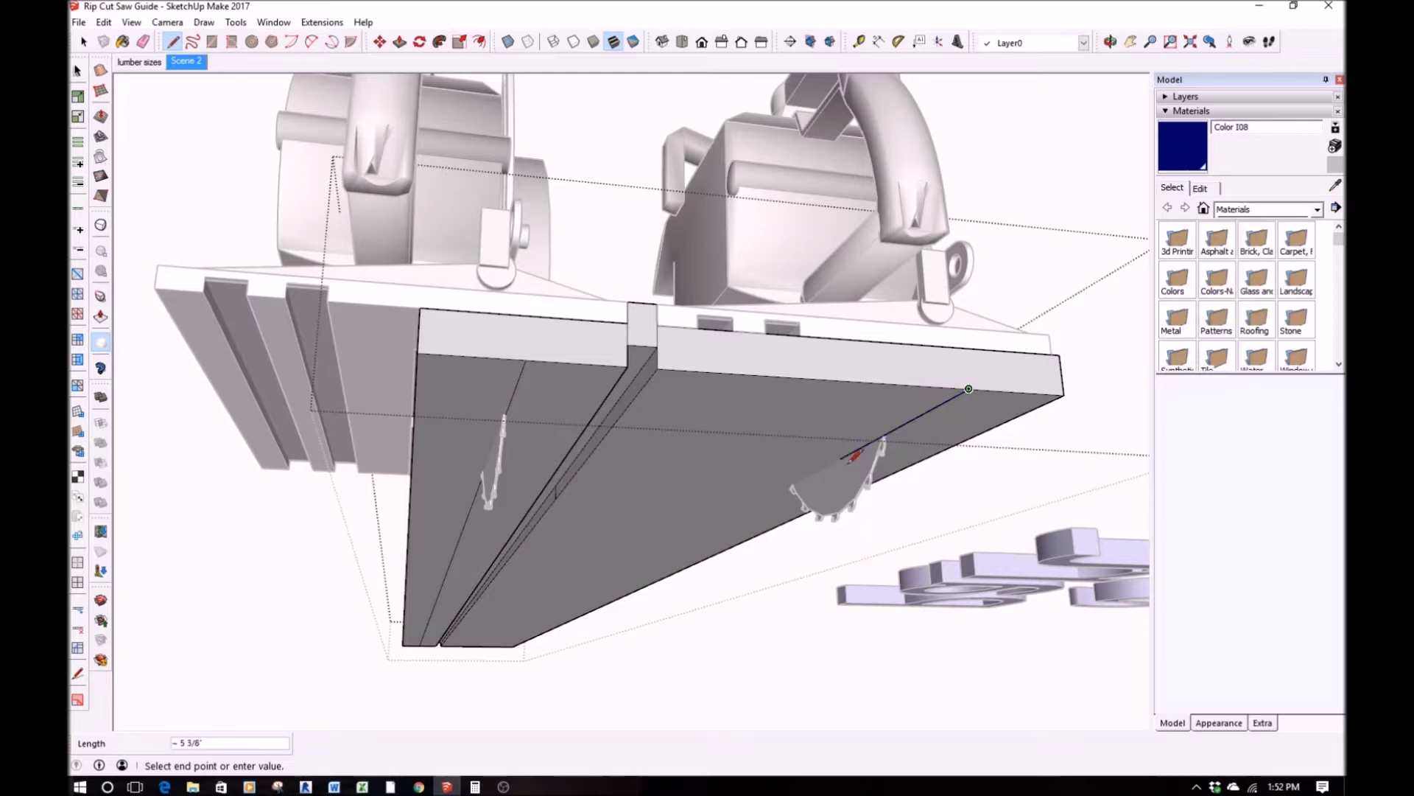
click(969, 388)
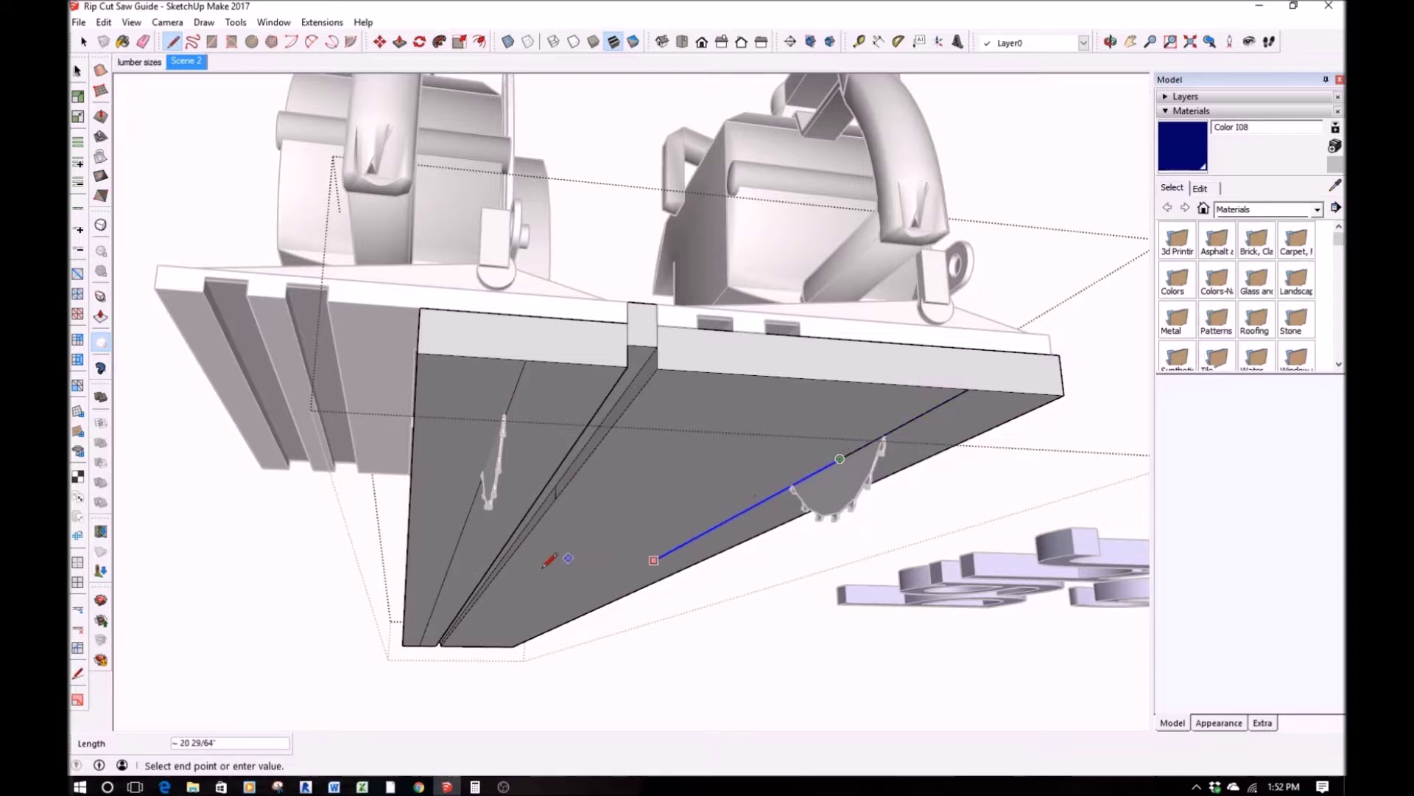
click(481, 650)
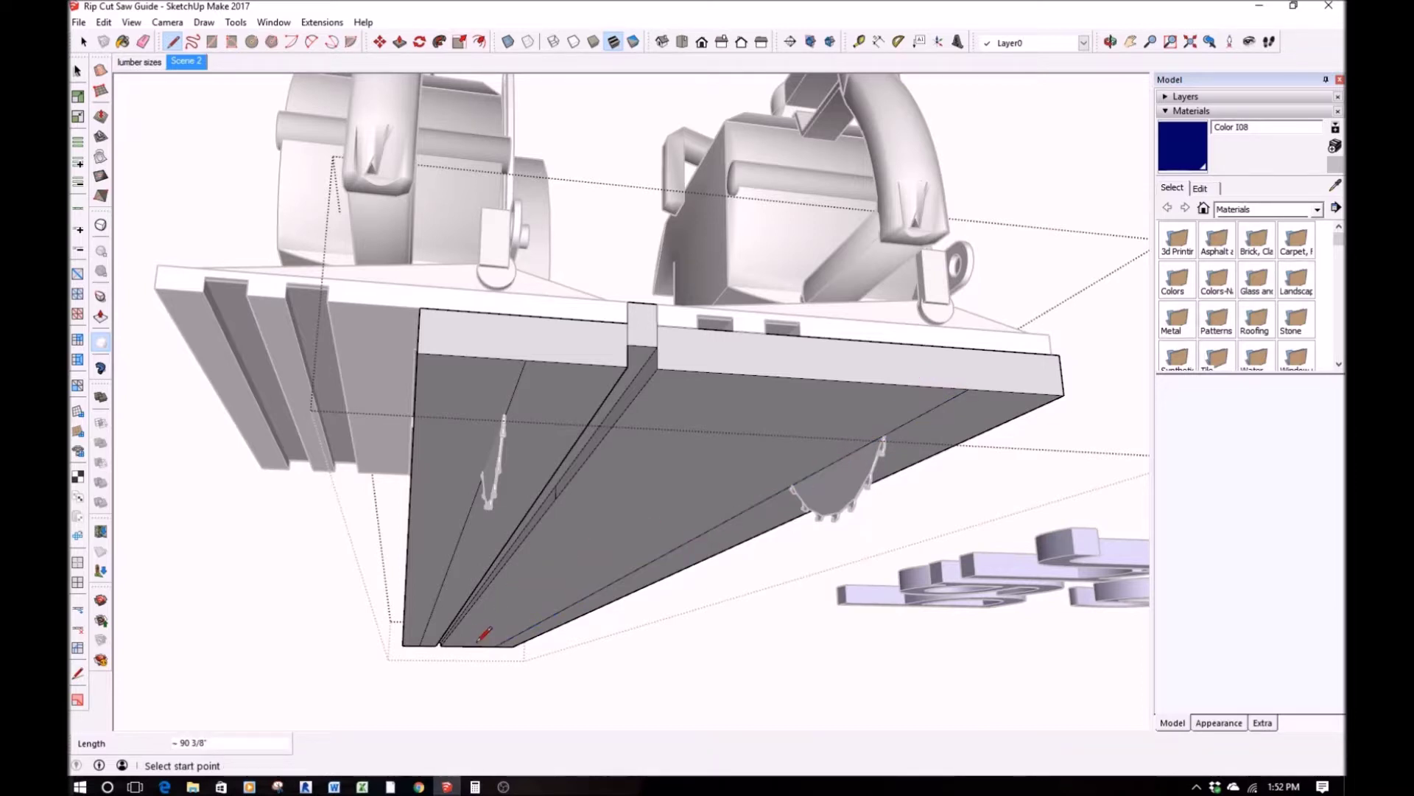
Push back the narrow strips outside both cut lines, the left by 3/4 inch
key(p)
click(463, 383)
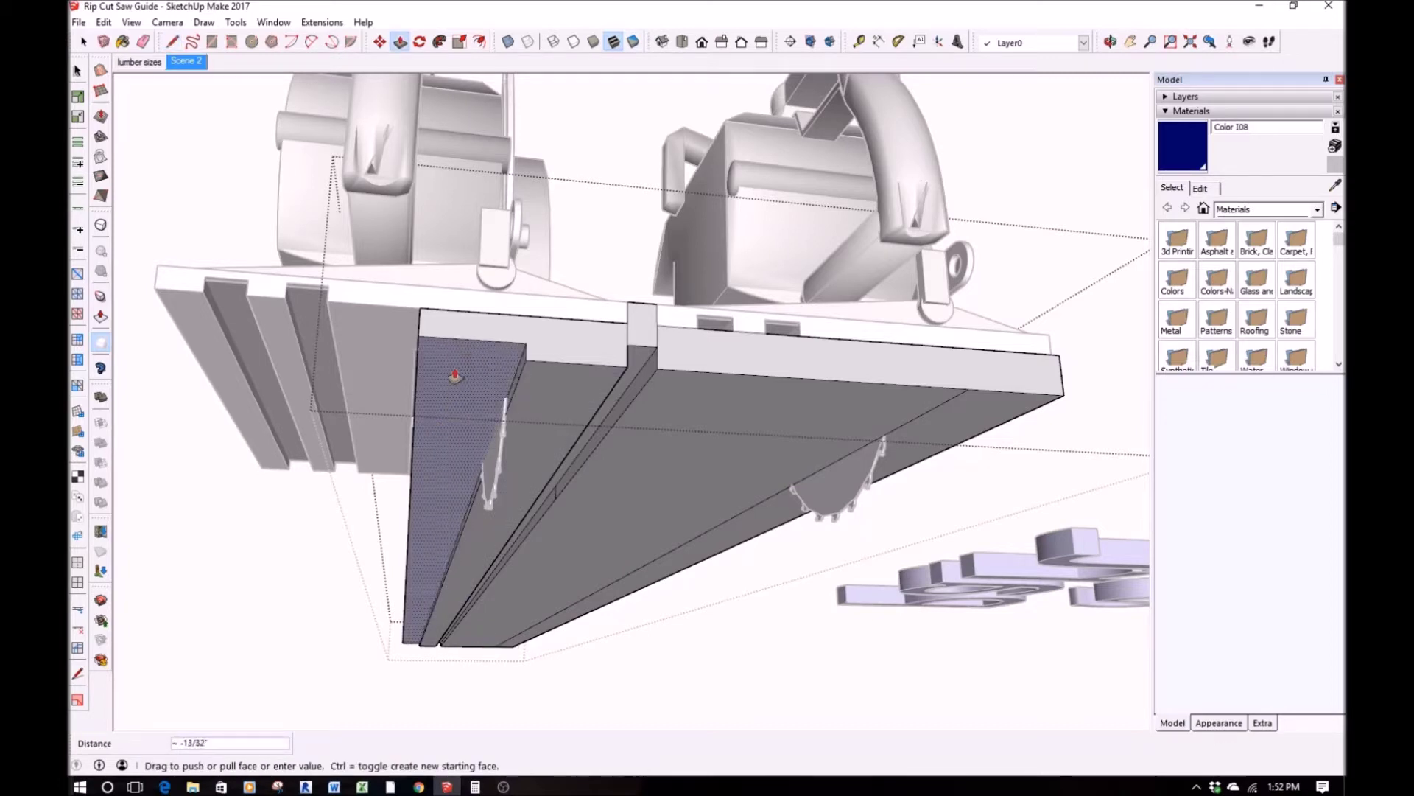
click(457, 354)
click(980, 432)
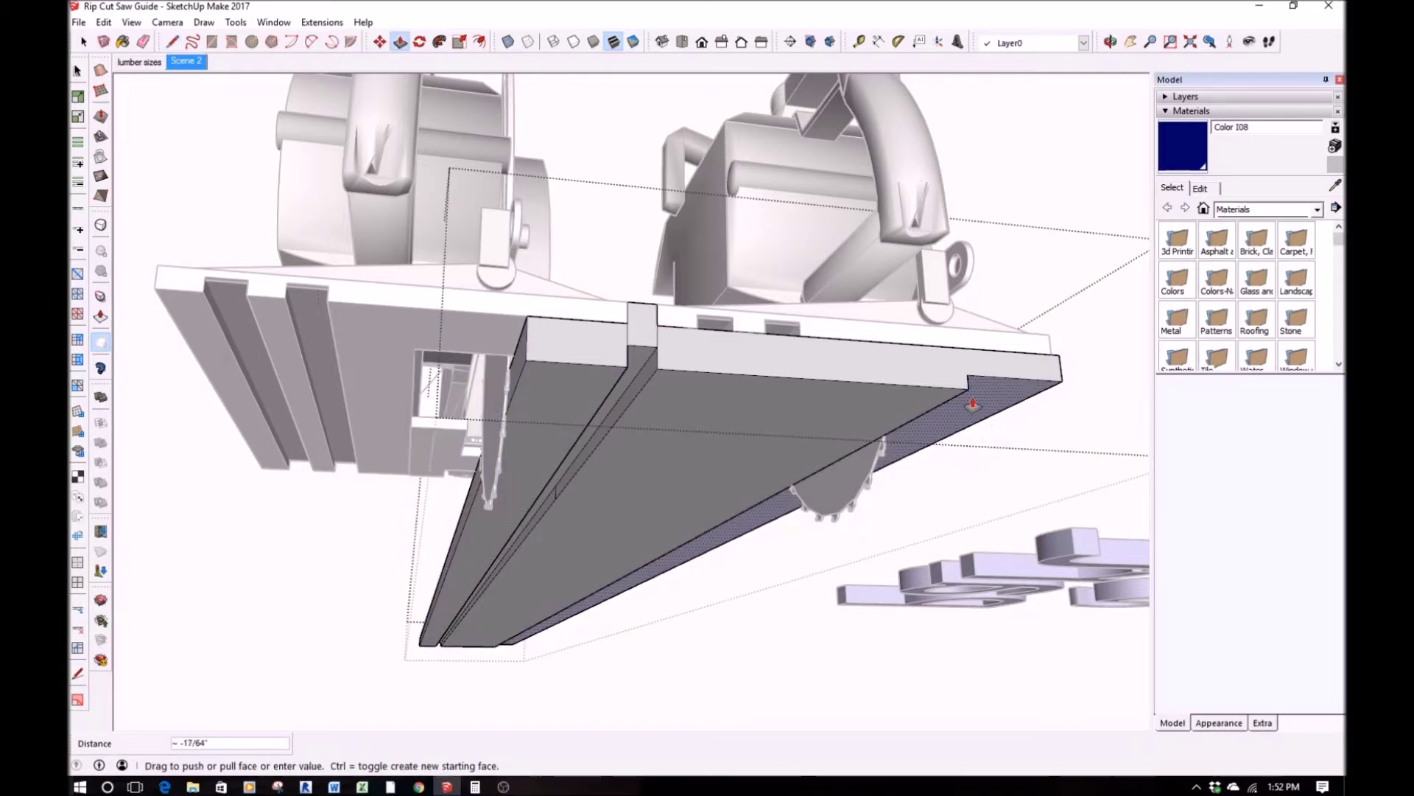
click(970, 381)
key(space)
middle_drag(973, 405, 413, 368)
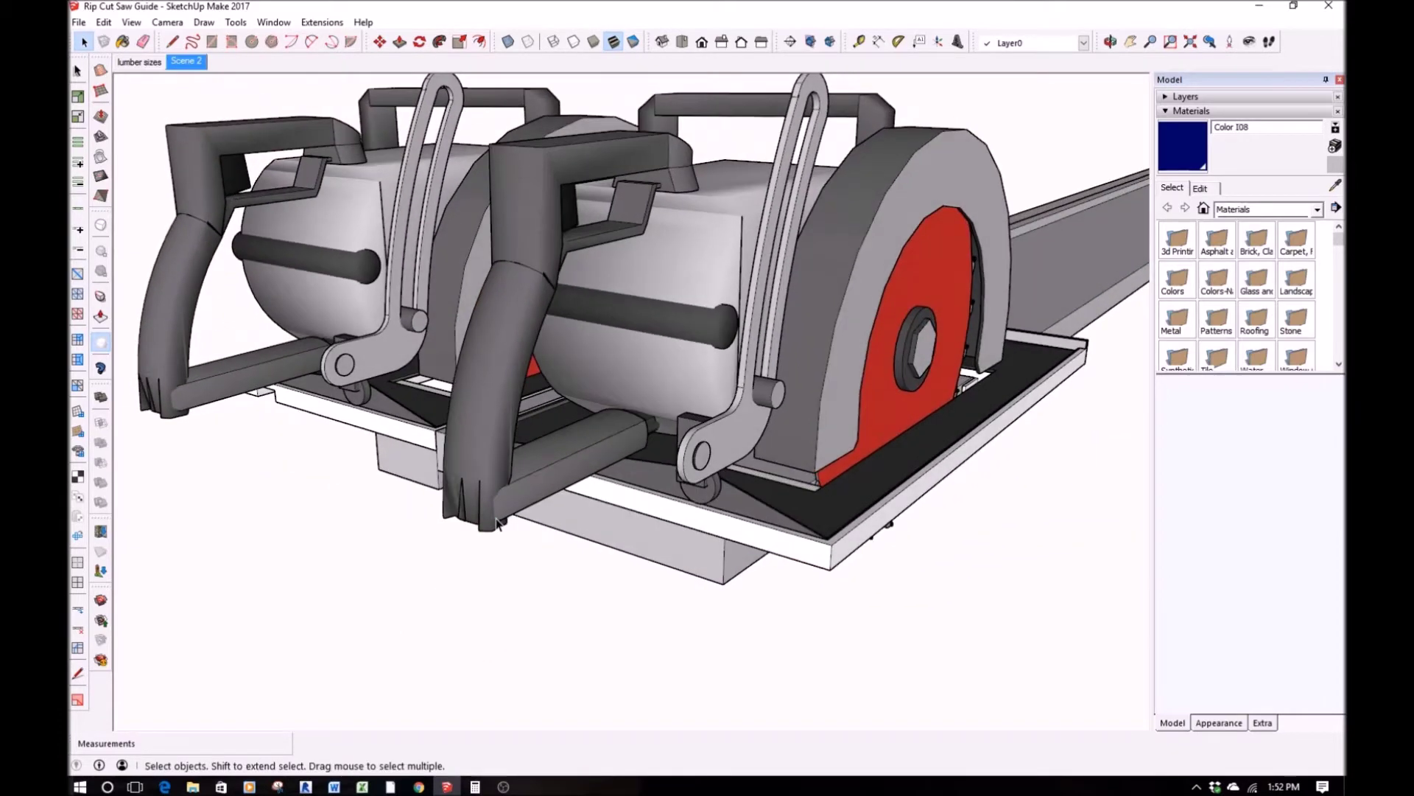
Select the saw on the trimmed guide rail and start moving it along the rail
scroll(397, 365, down, 2)
click(382, 363)
scroll(388, 349, down, 4)
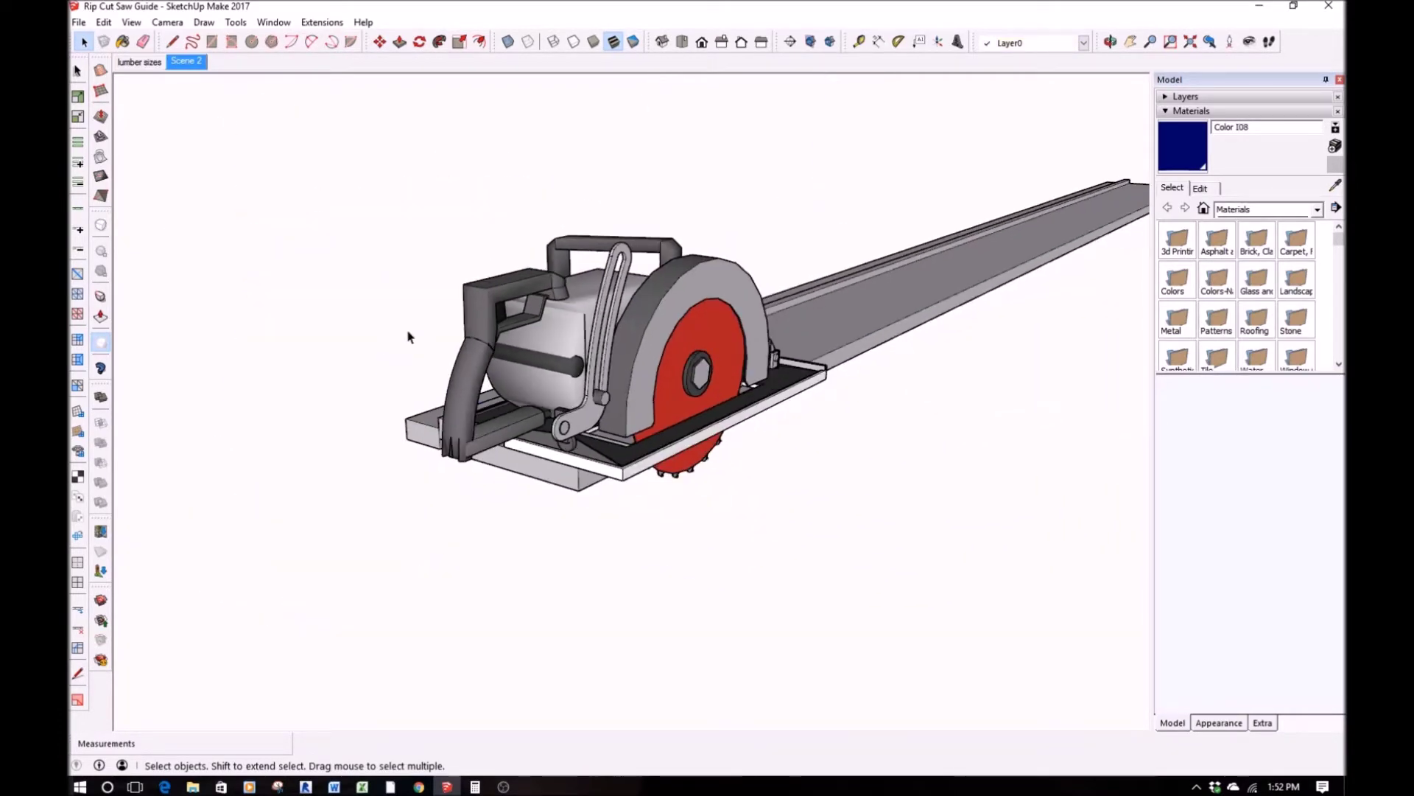
middle_drag(408, 332, 452, 623)
click(438, 567)
key(m)
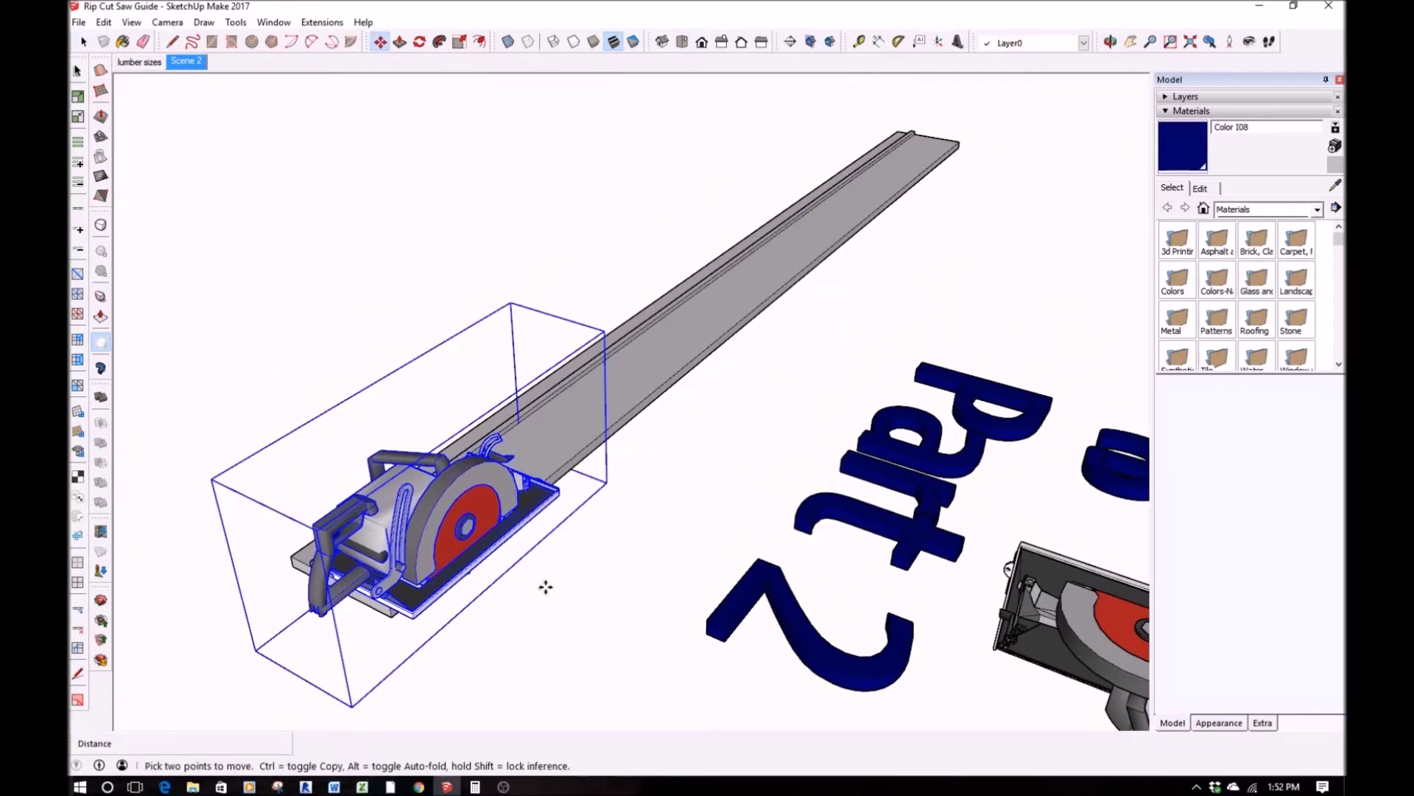
click(545, 586)
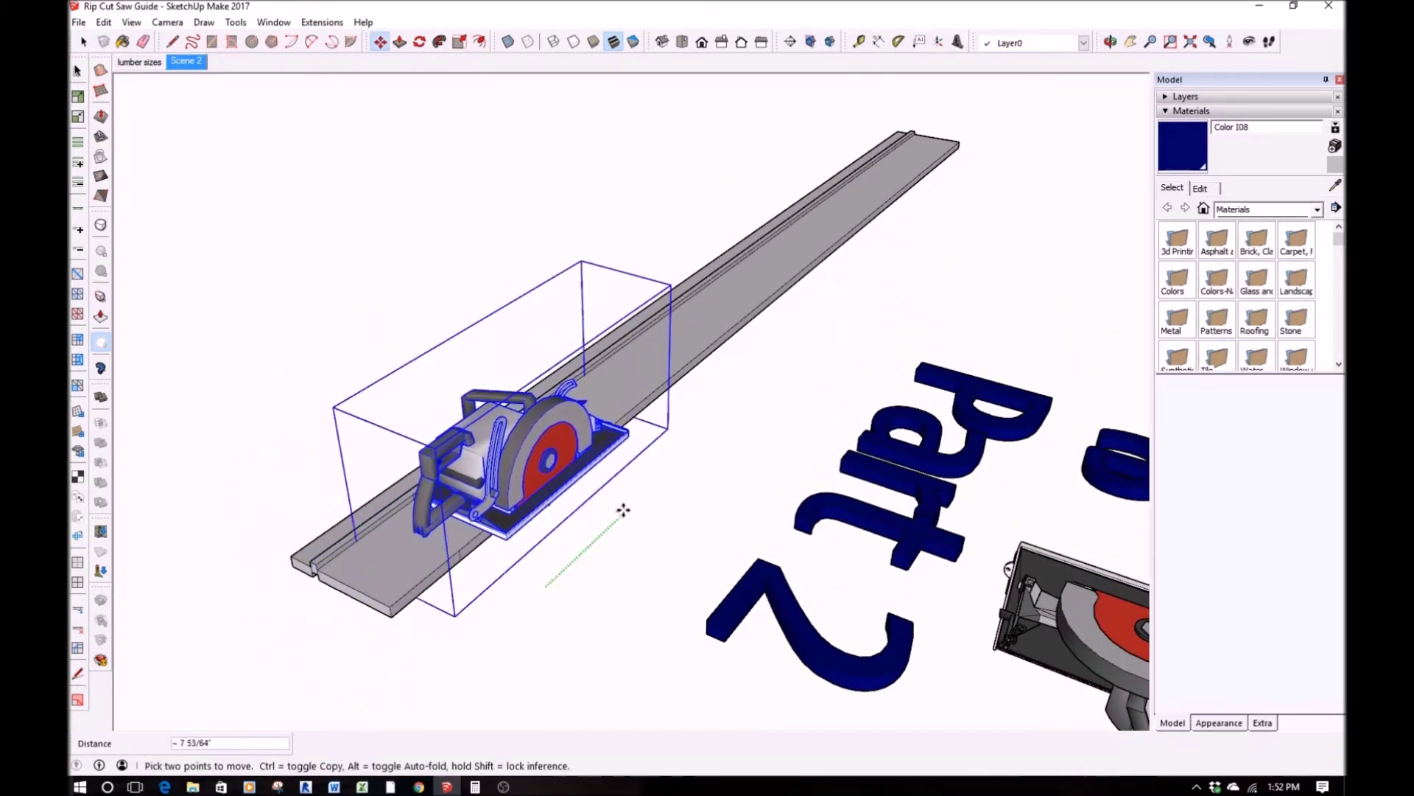